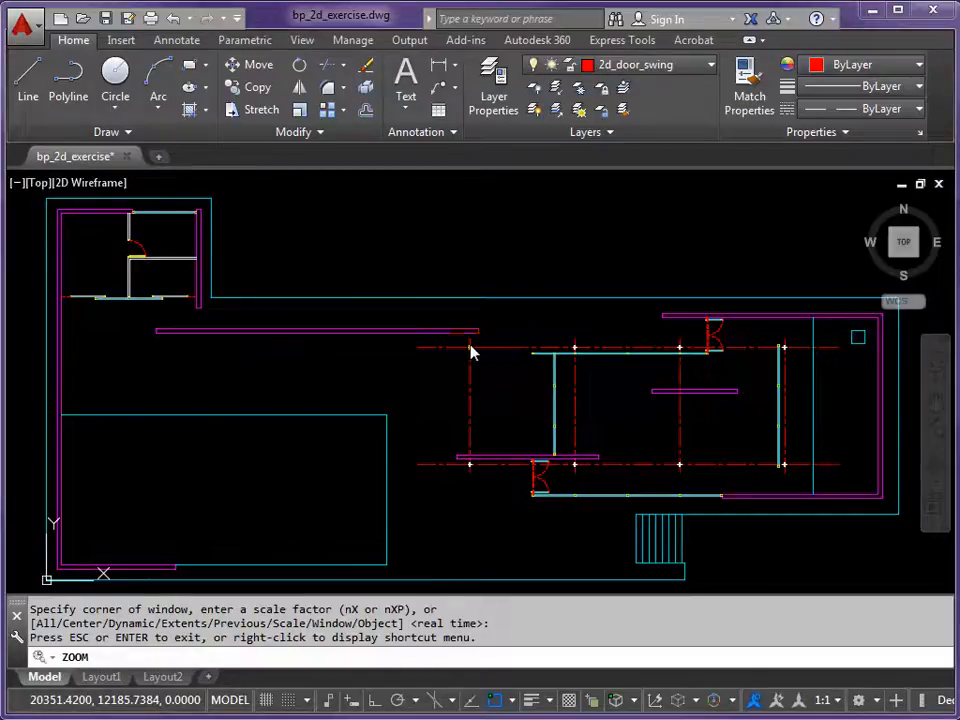
Make 2d_seat_travertine the current layer
left_click(708, 67)
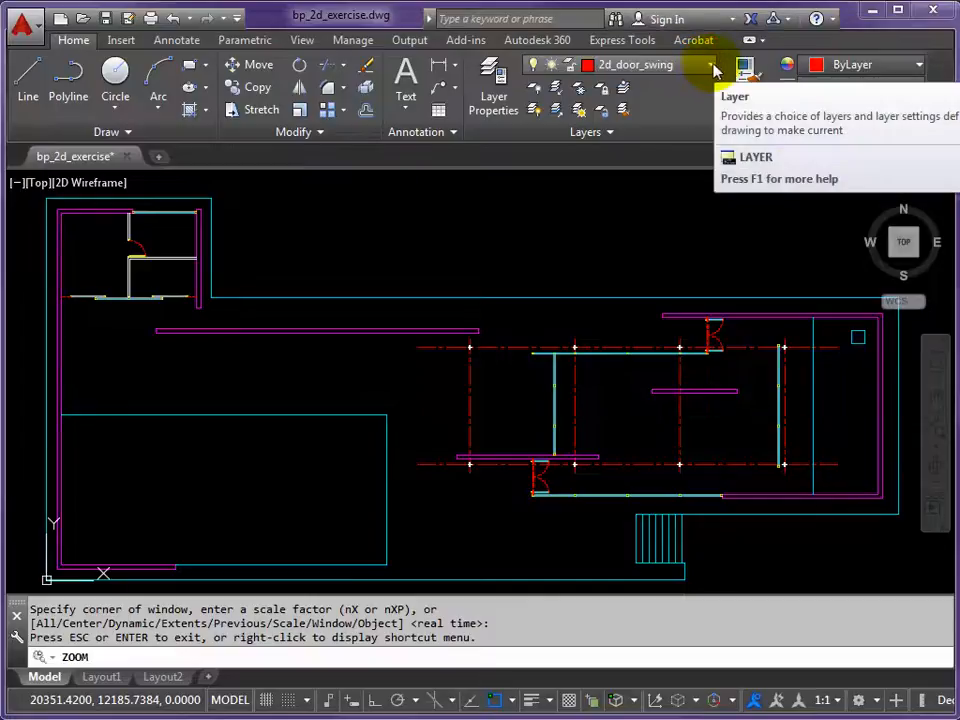
left_click(709, 68)
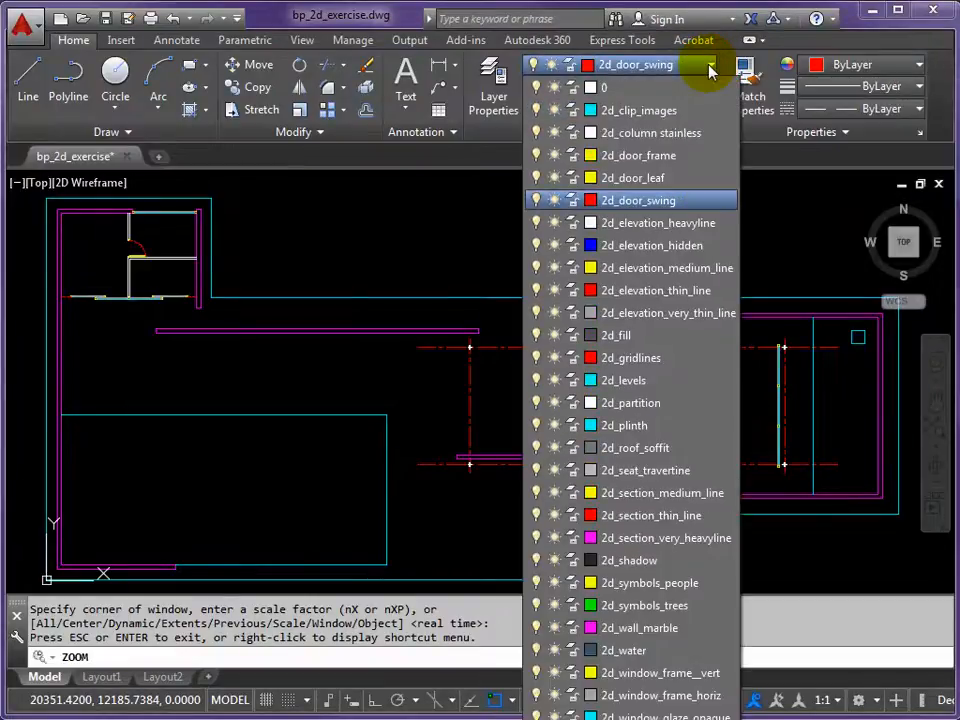
left_click(654, 470)
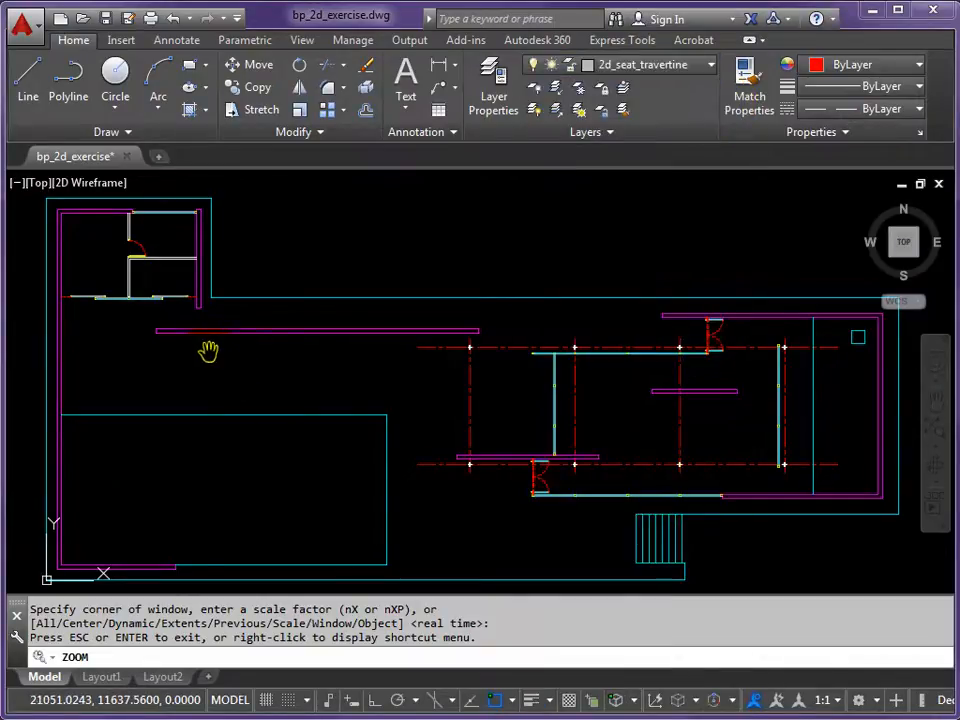
Offset the lower edge of the long horizontal marble wall 300 downward to form the seat's back edge
middle_click_drag(166, 372, 284, 369)
scroll(348, 352, "up", 2)
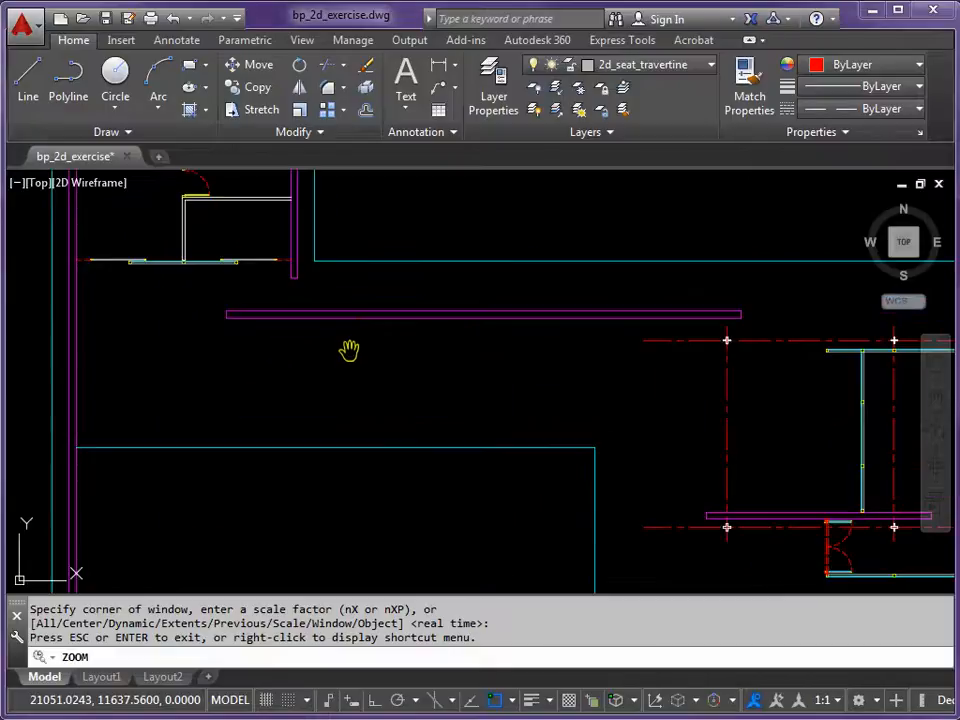
scroll(350, 343, "up", 2)
mouse_move(354, 328)
middle_mouse_down()
mouse_move(302, 345)
mouse_move(281, 339)
middle_mouse_up()
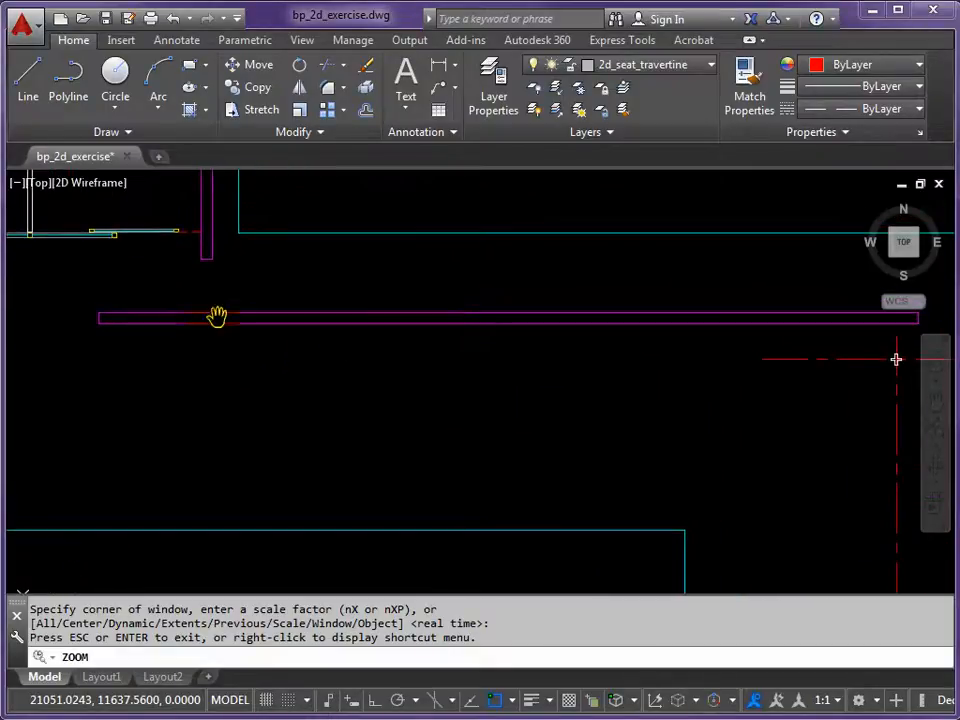
key("Escape")
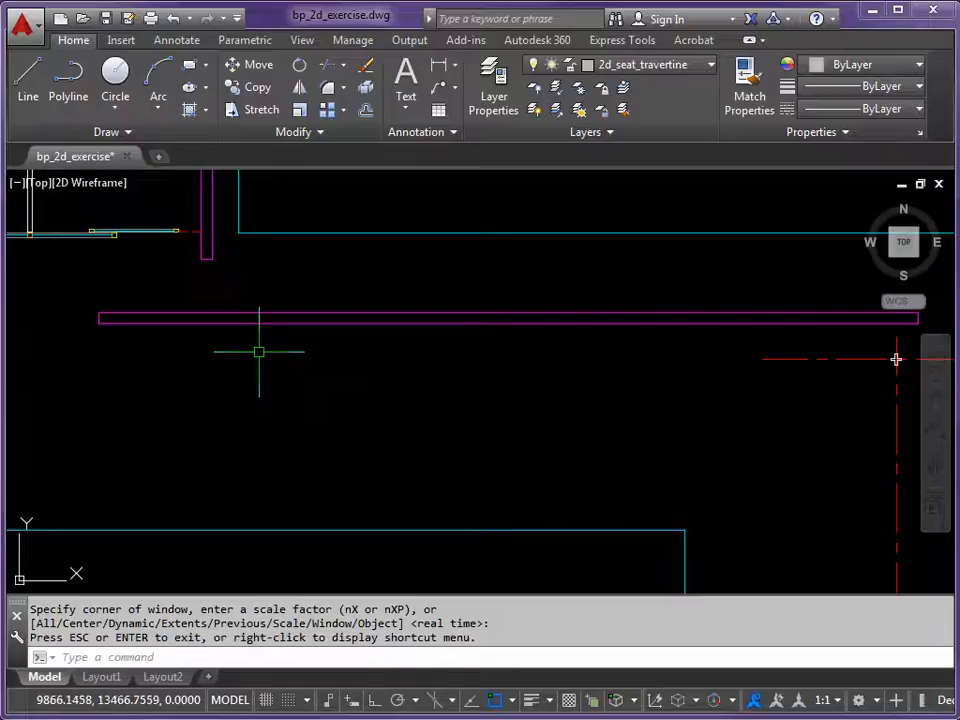
type("o")
key("Return")
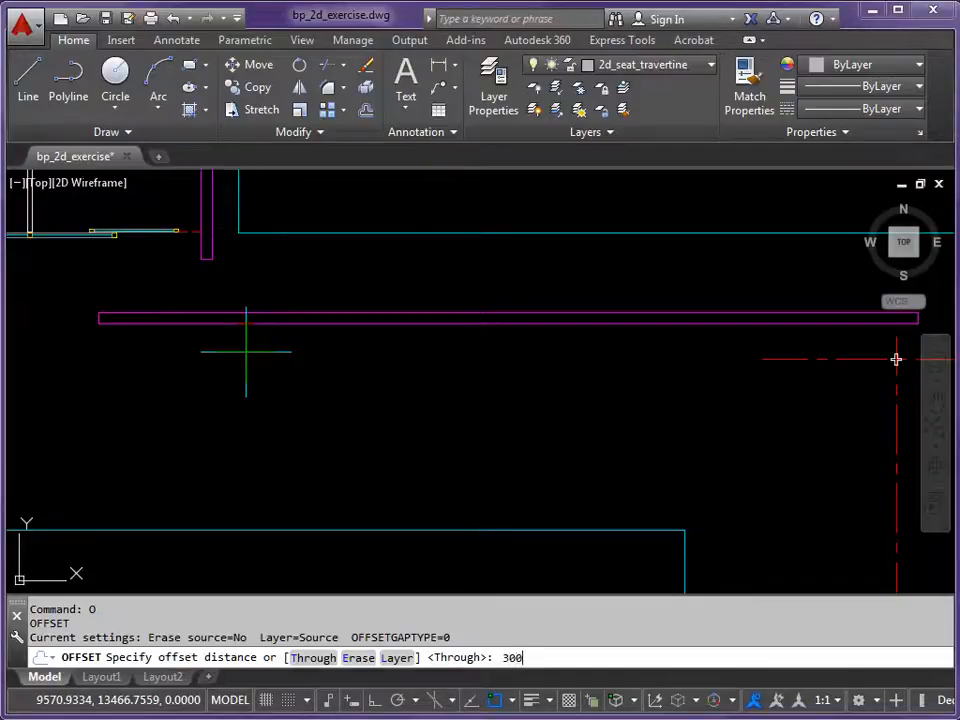
key("Return")
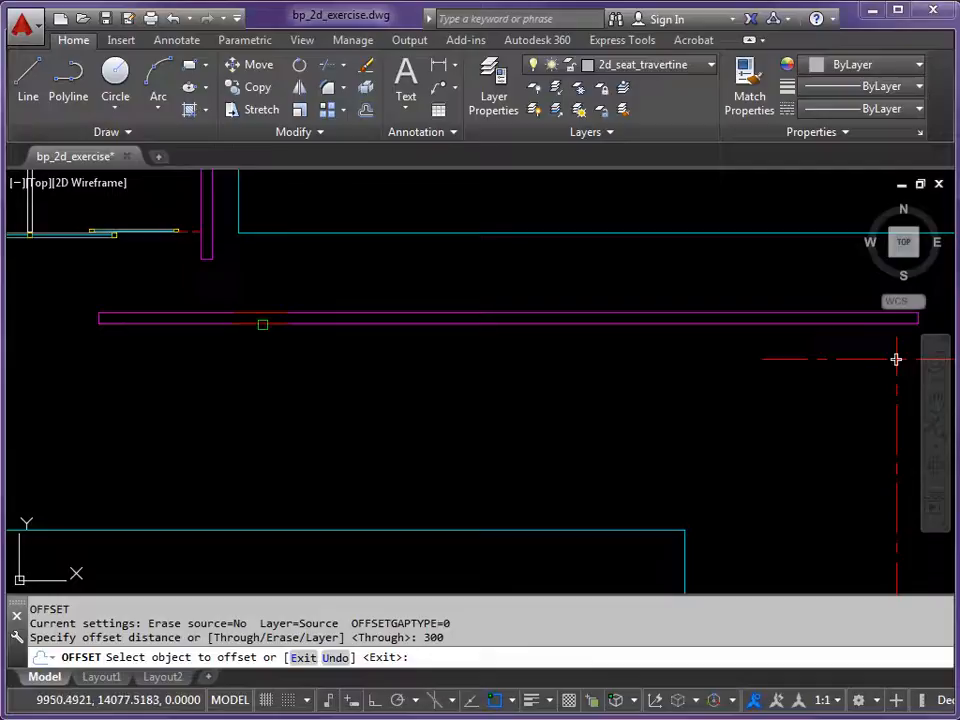
left_click(262, 324)
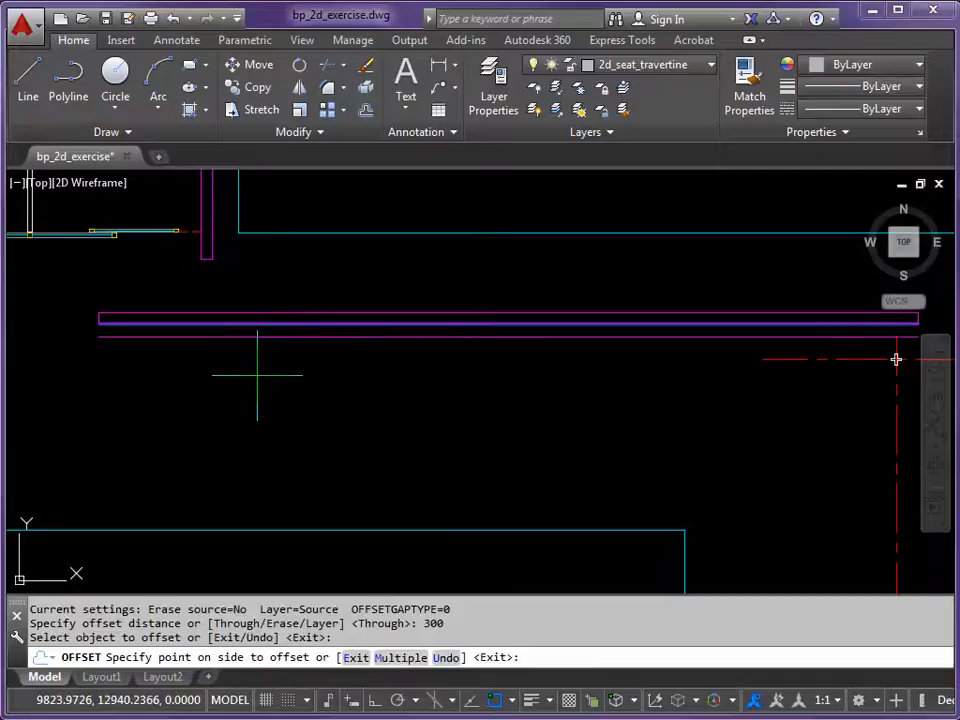
left_click(257, 375)
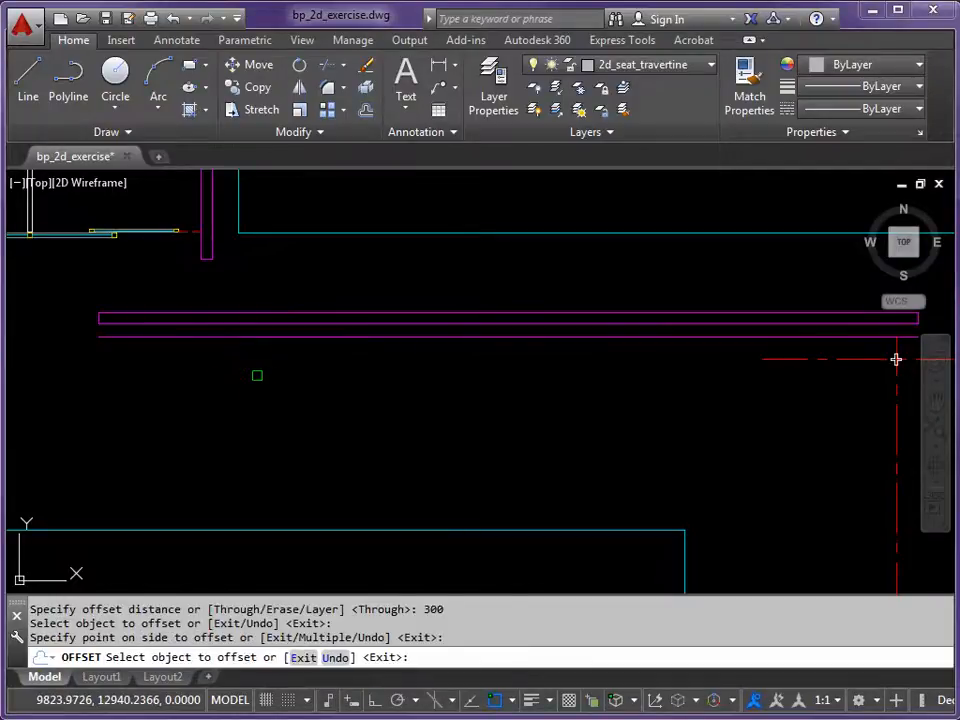
key("Return")
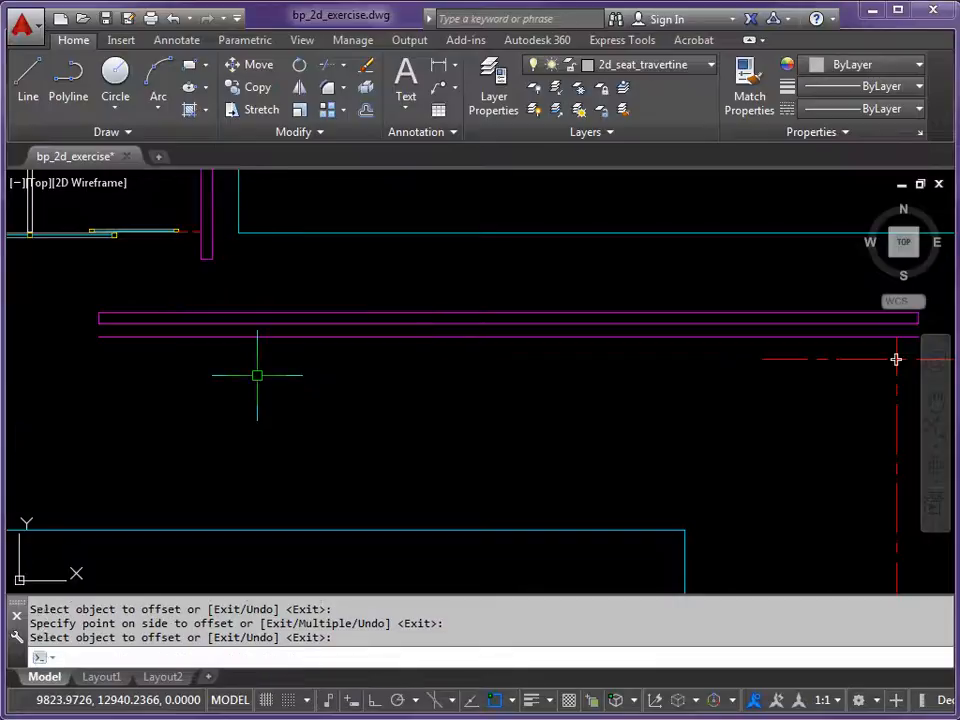
Offset the new line below the wall 550 downward to form the seat's front edge
key("Return")
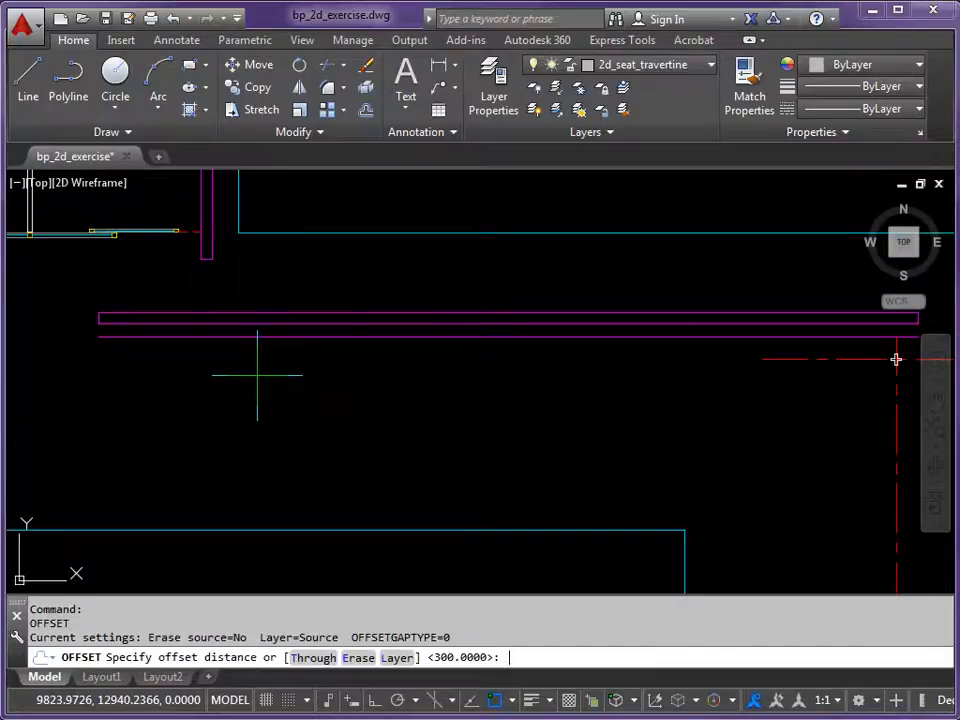
type("550")
key("Return")
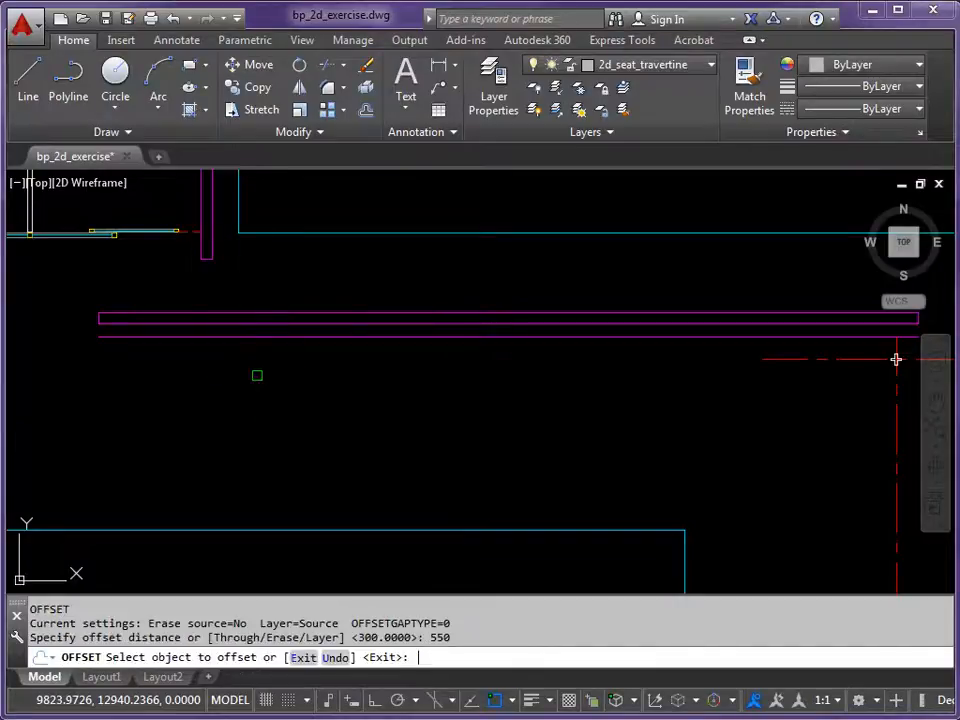
left_click(247, 338)
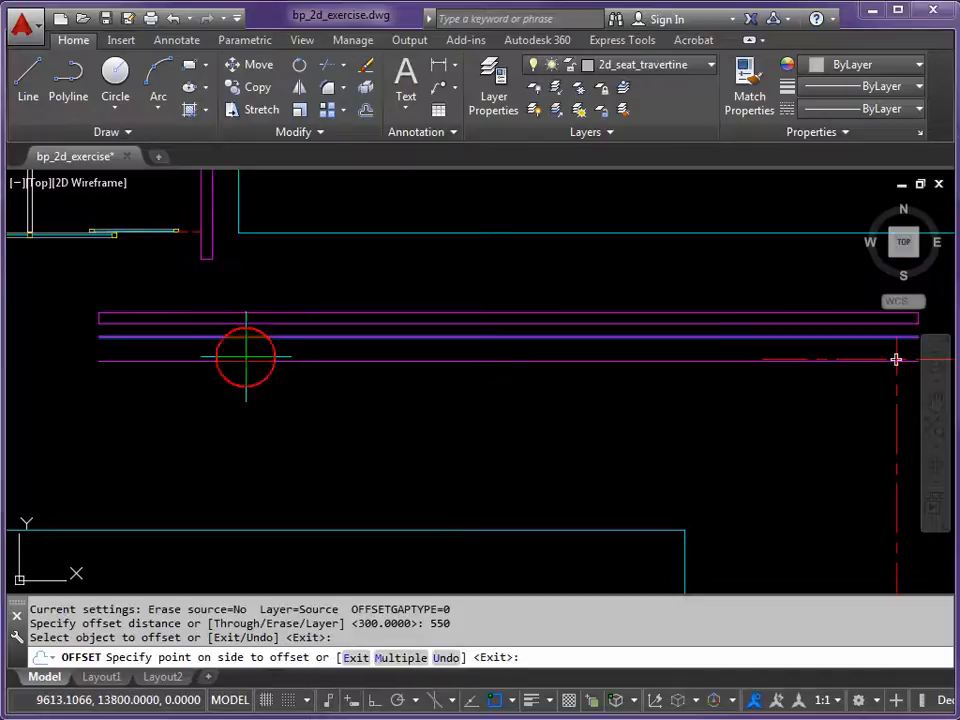
left_click(228, 399)
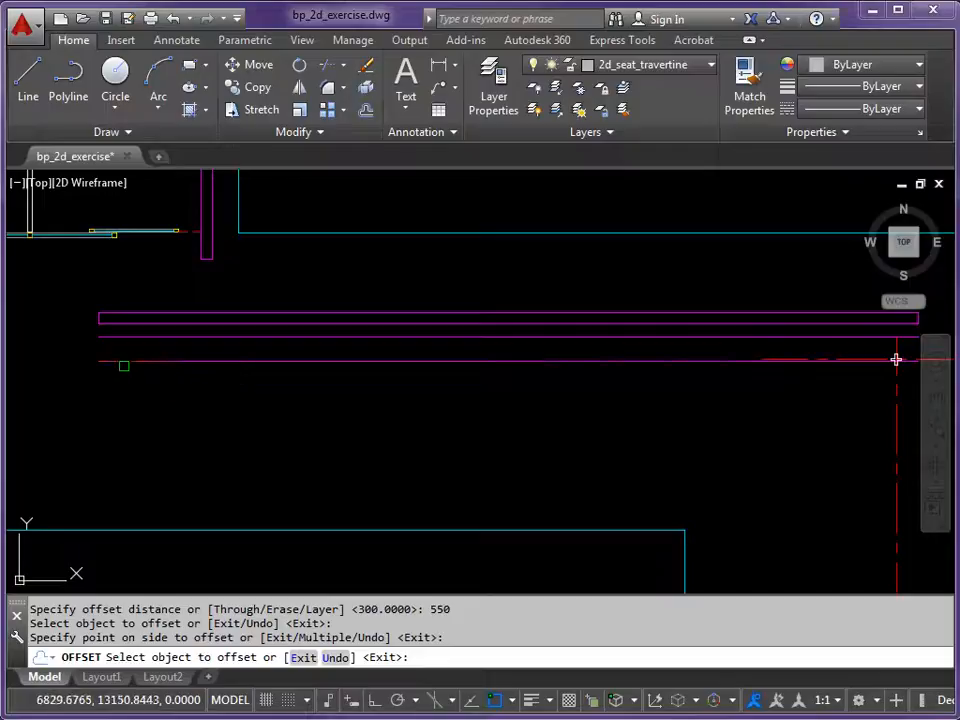
key("Escape")
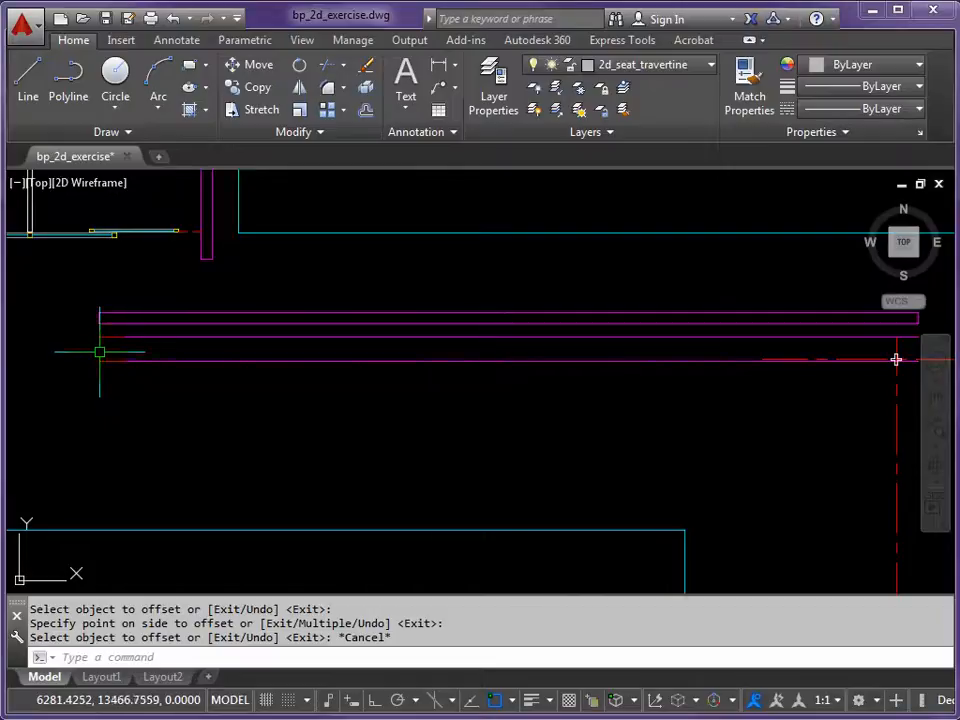
Draw a vertical line joining the left endpoints of the two offset seat edges
scroll(99, 349, "up", 4)
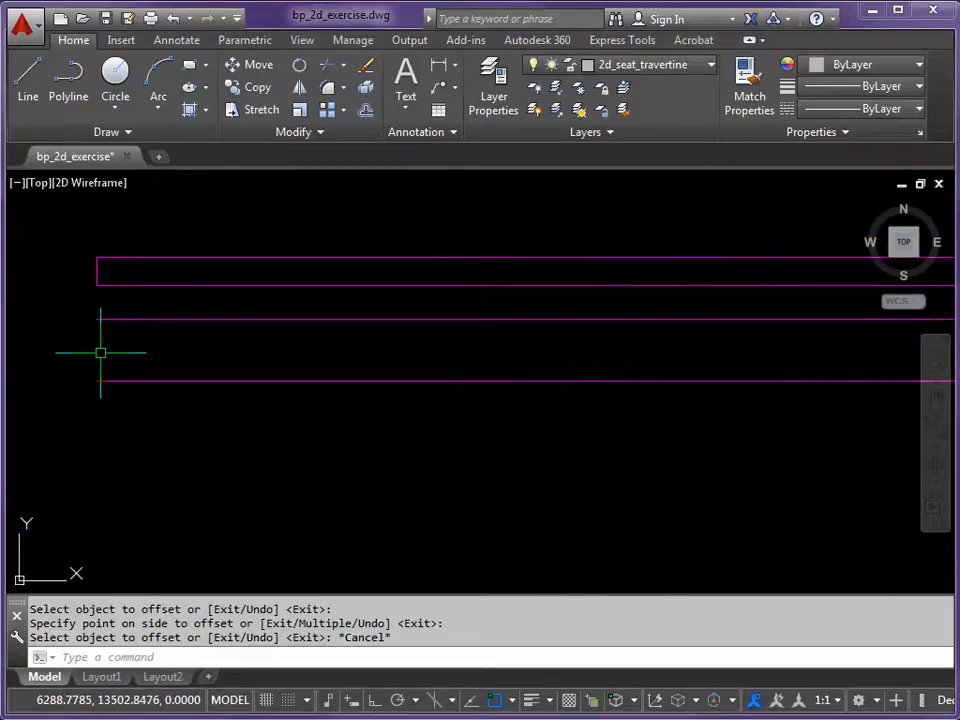
key("Return")
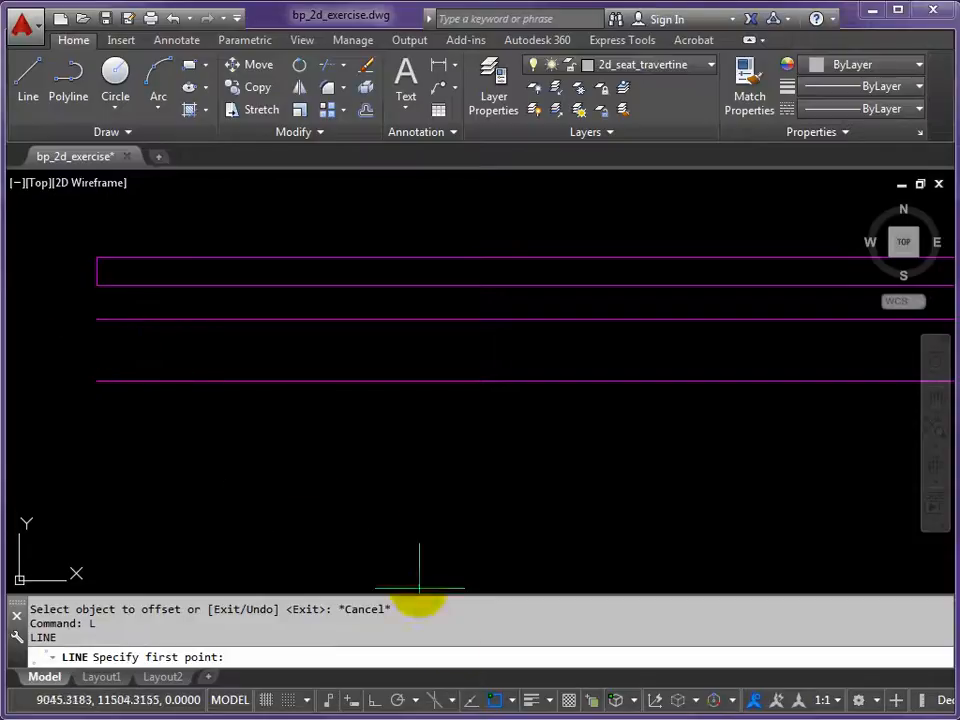
left_click(96, 320)
left_click(96, 378)
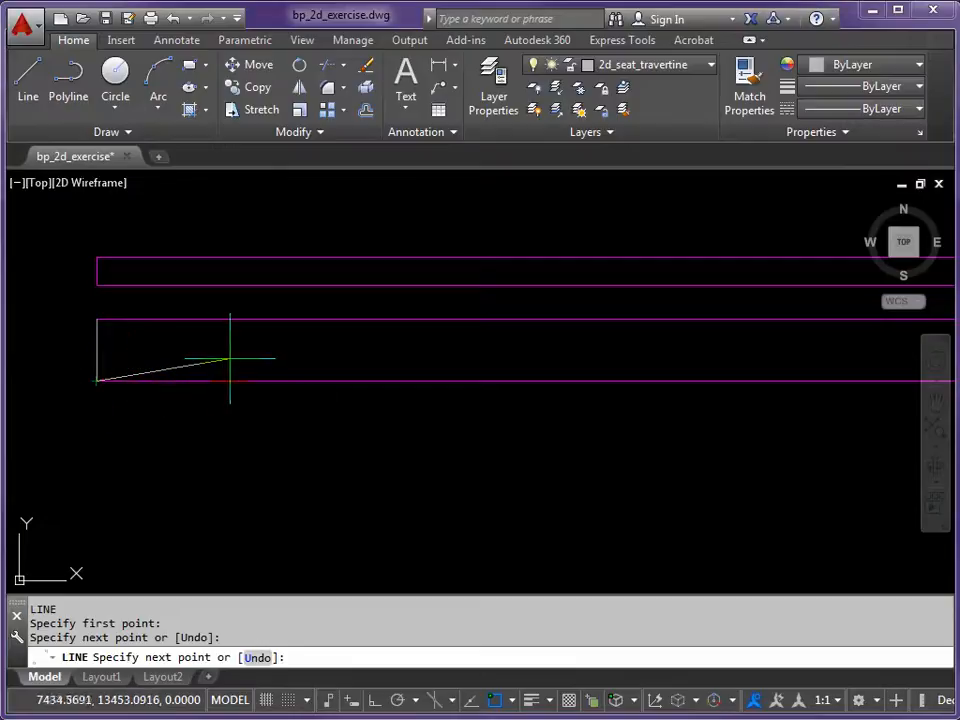
key("Return")
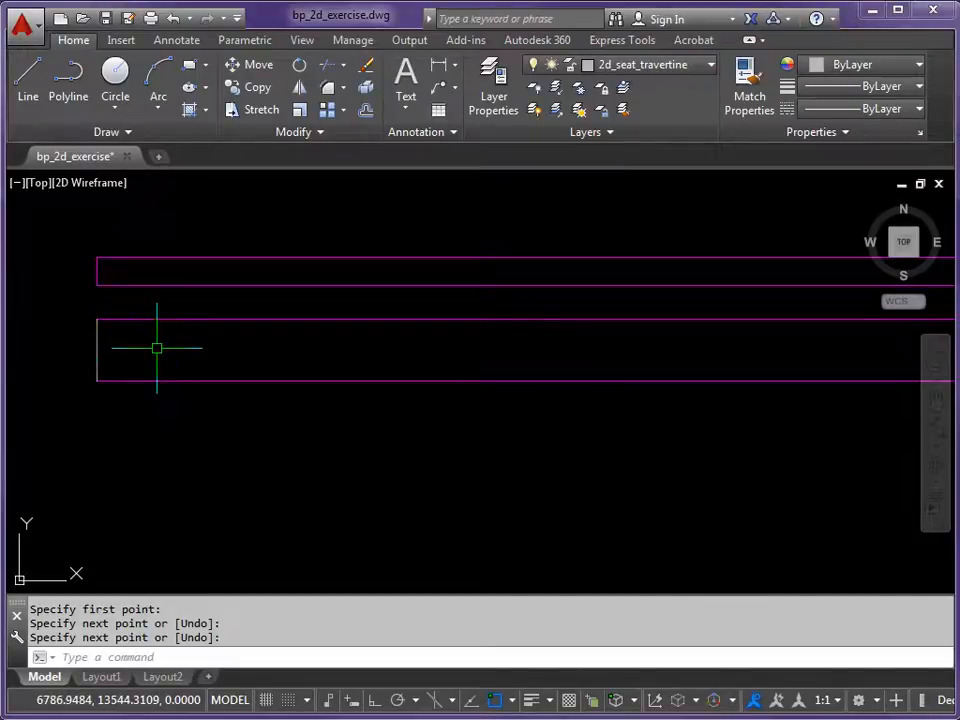
Offset the vertical line at the seat's left end 300 to the right
type("o")
key("Return")
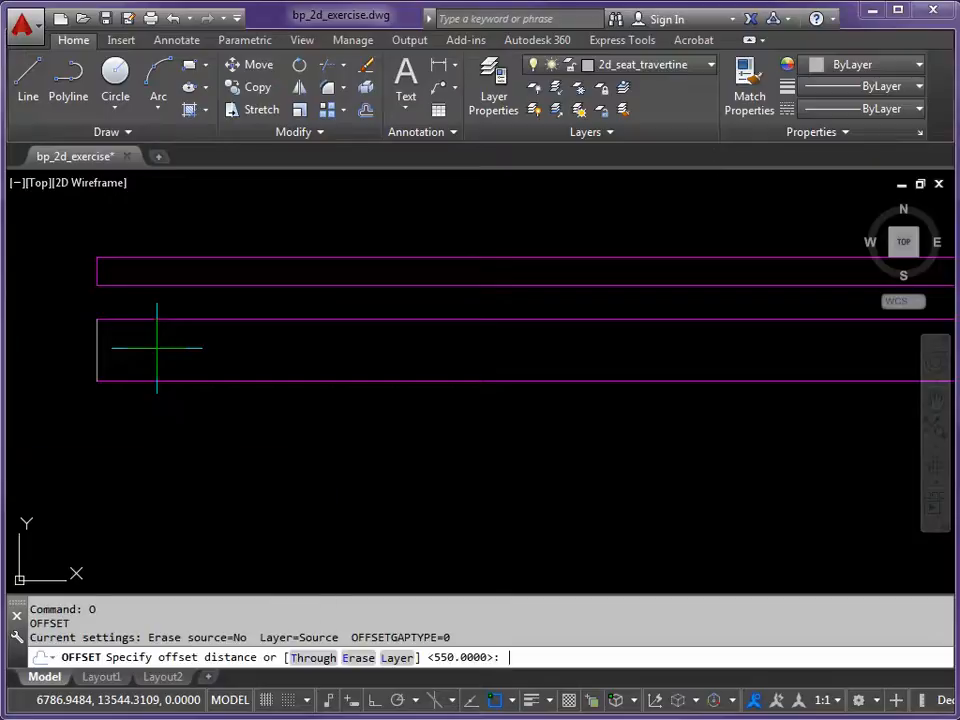
type("300")
key("Return")
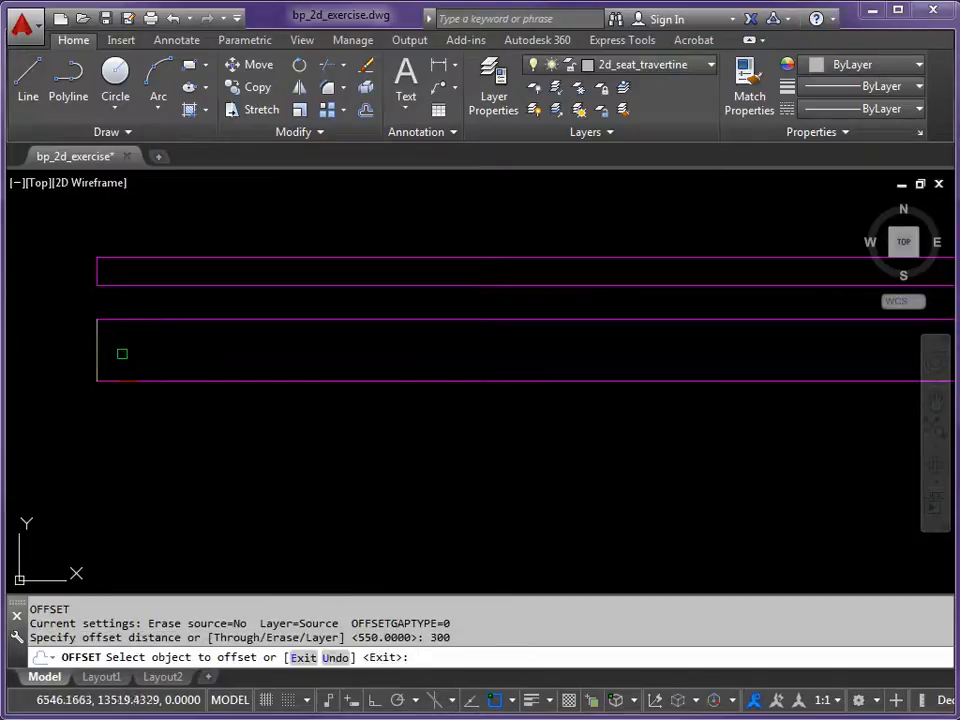
left_click(98, 353)
left_click(196, 340)
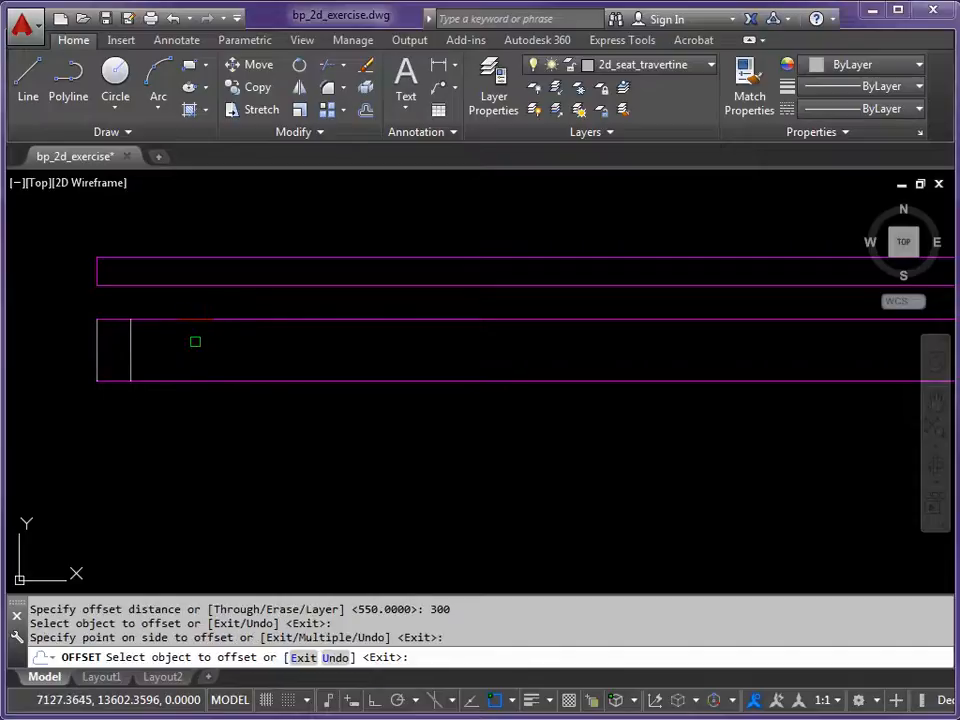
key("Escape")
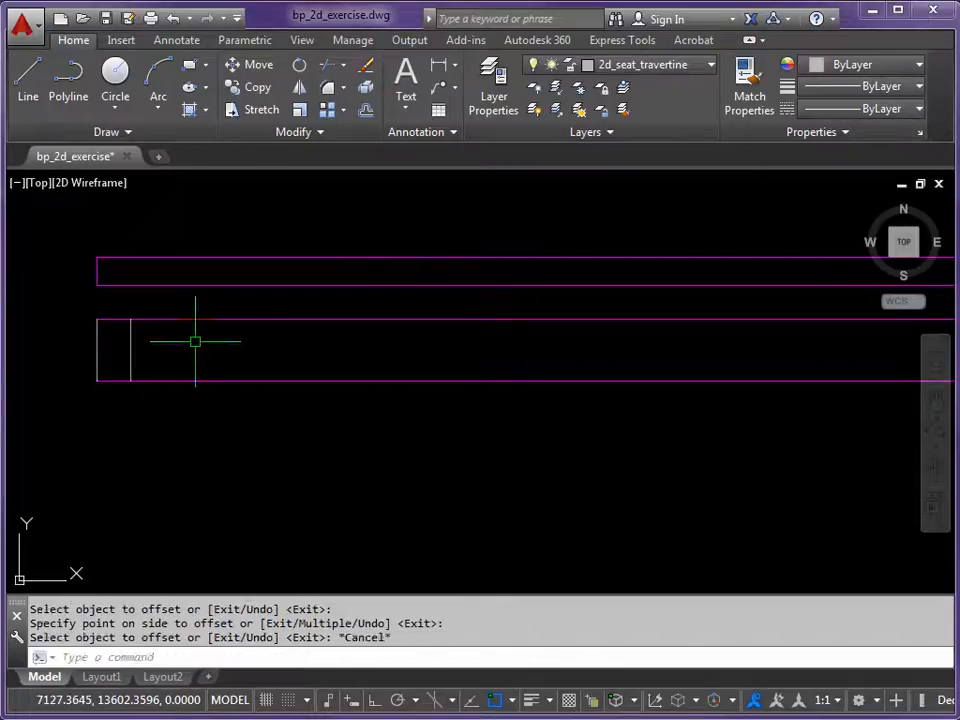
Fillet the inset vertical line with both long seat edges into sharp corners and delete the leftover outer end line
type("F")
key("Return")
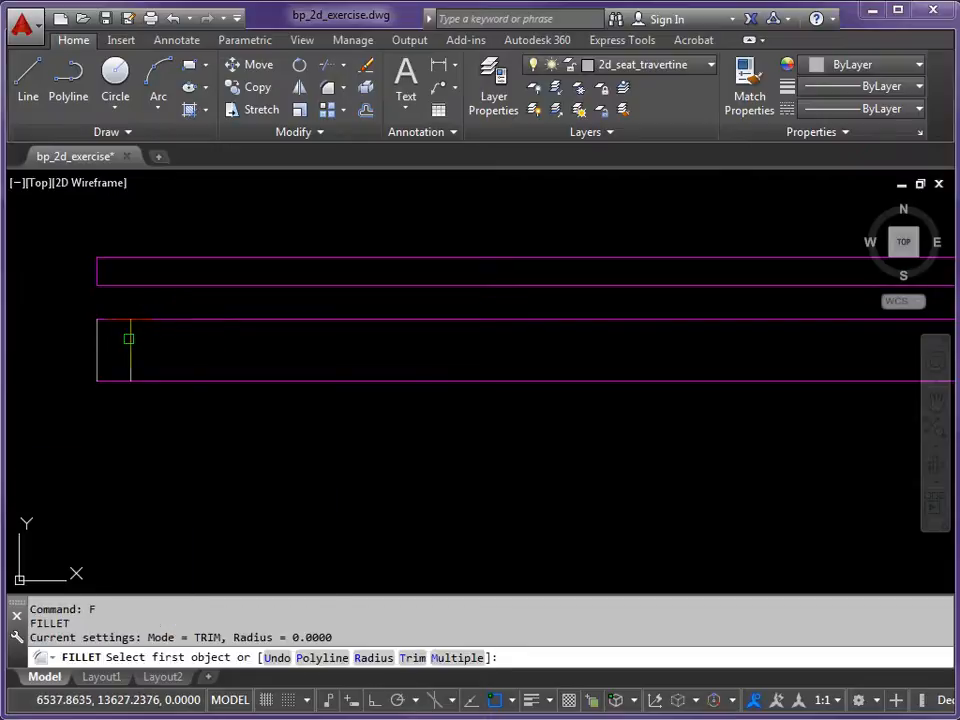
left_click(129, 338)
left_click(162, 320)
key("Return")
left_click(130, 358)
left_click(156, 381)
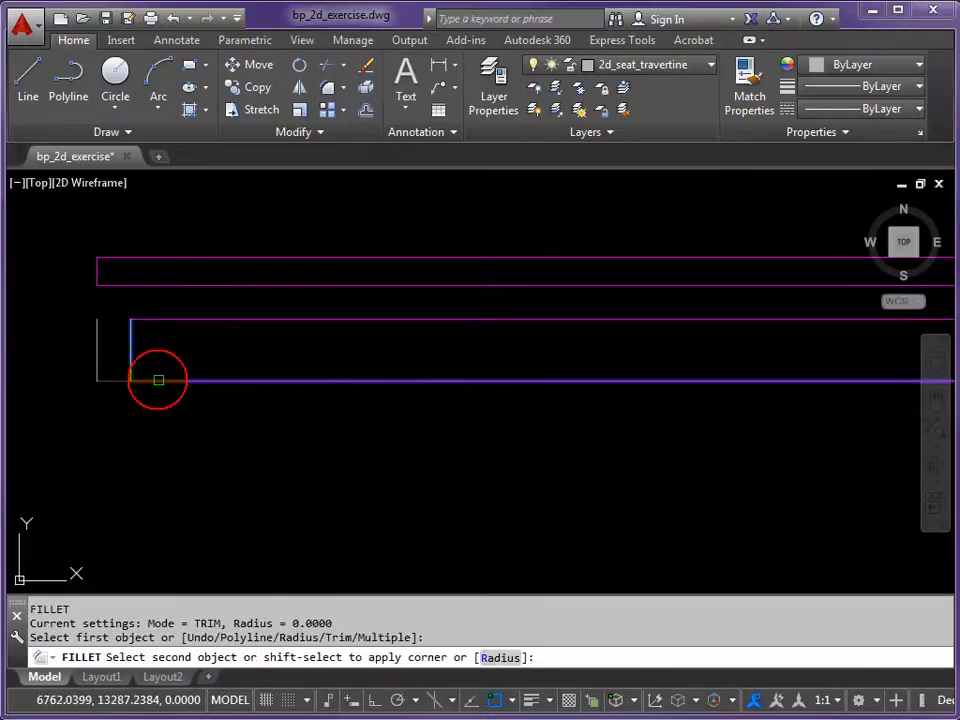
left_click(97, 351)
key("Delete")
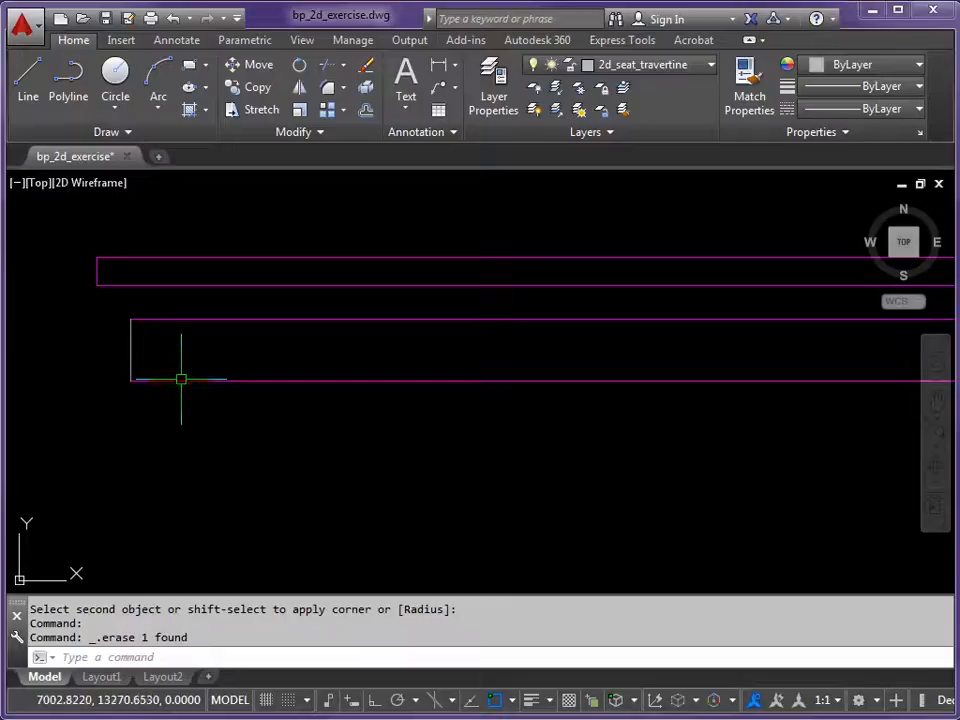
Offset the seat's left end line 12900 to the right to create its right end
type("o")
key("Return")
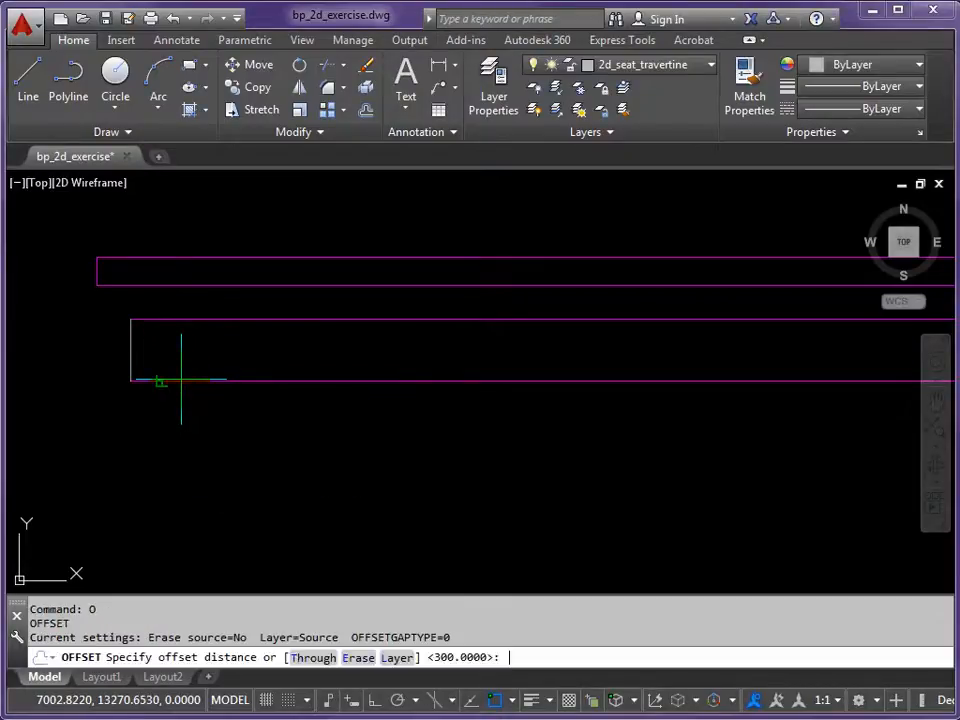
type("129")
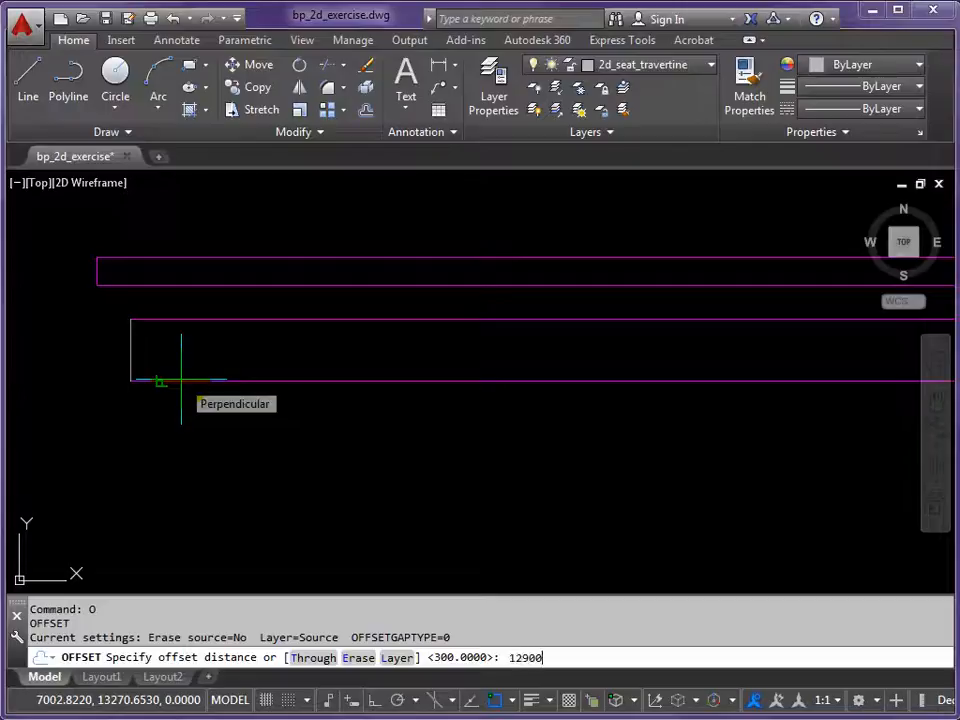
type("00")
key("Return")
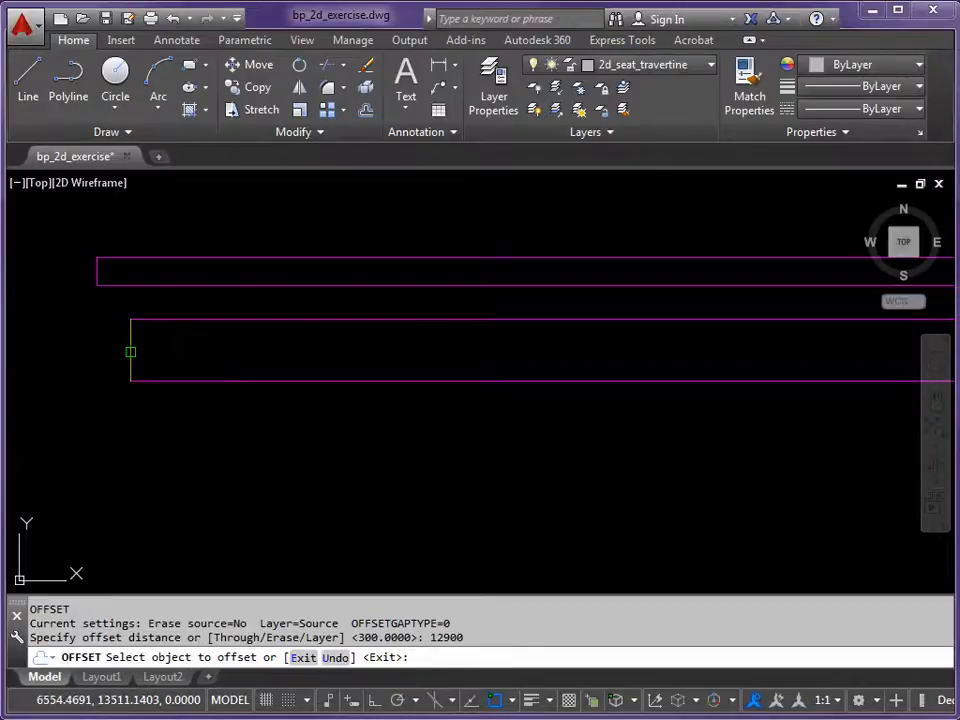
left_click(130, 351)
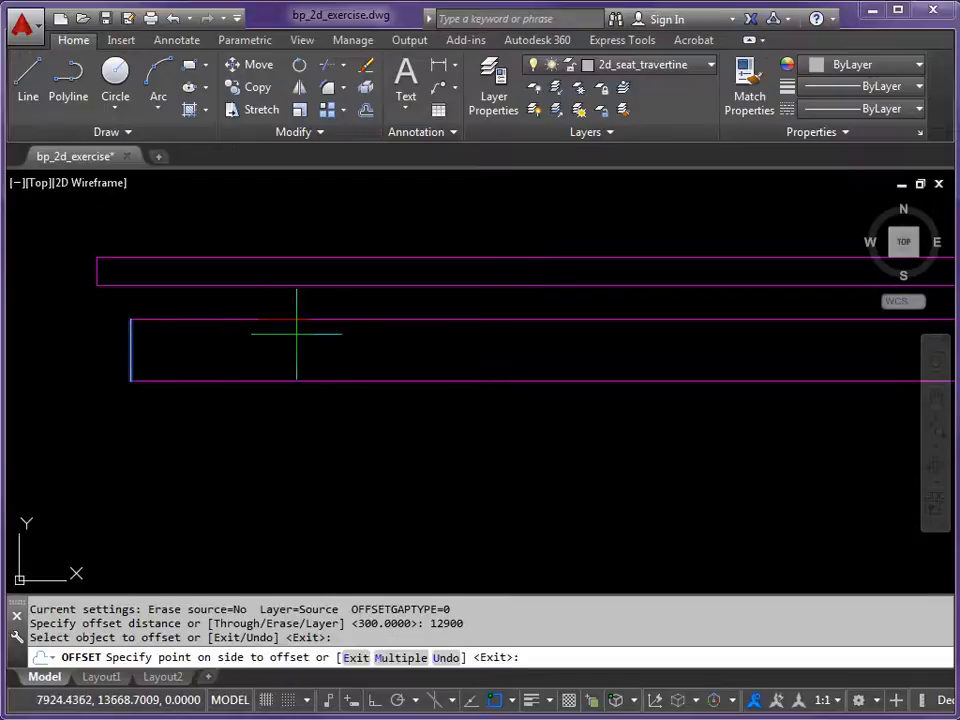
left_click(353, 340)
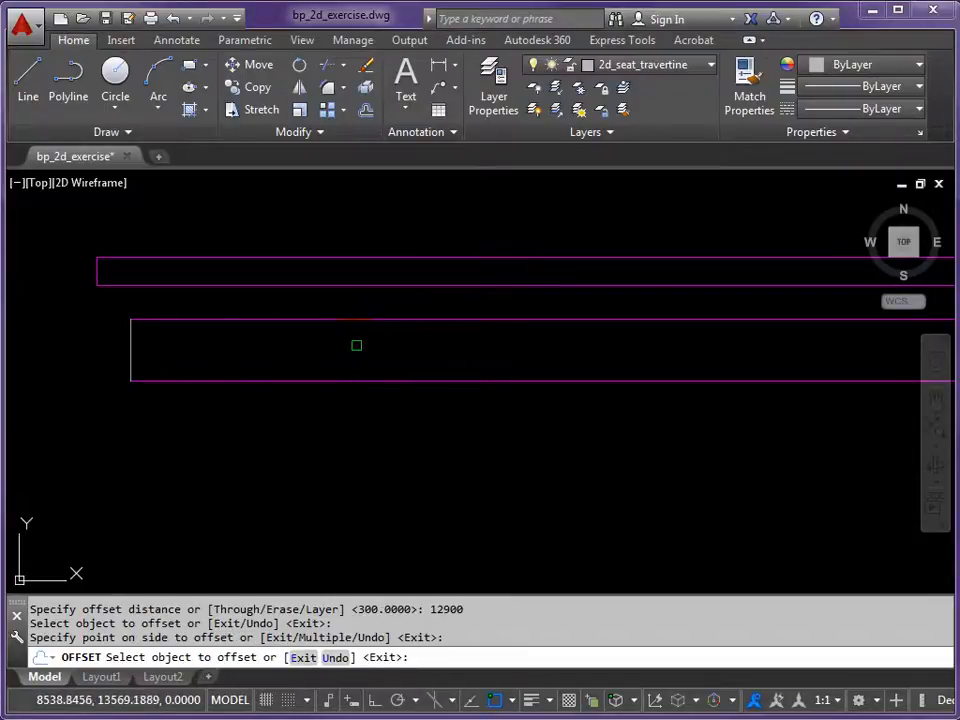
scroll(356, 344, "down", 2)
middle_click_drag(611, 347, 521, 356)
scroll(521, 356, "down", 2)
mouse_move(583, 351)
middle_mouse_down()
mouse_move(480, 371)
mouse_move(450, 392)
middle_mouse_up()
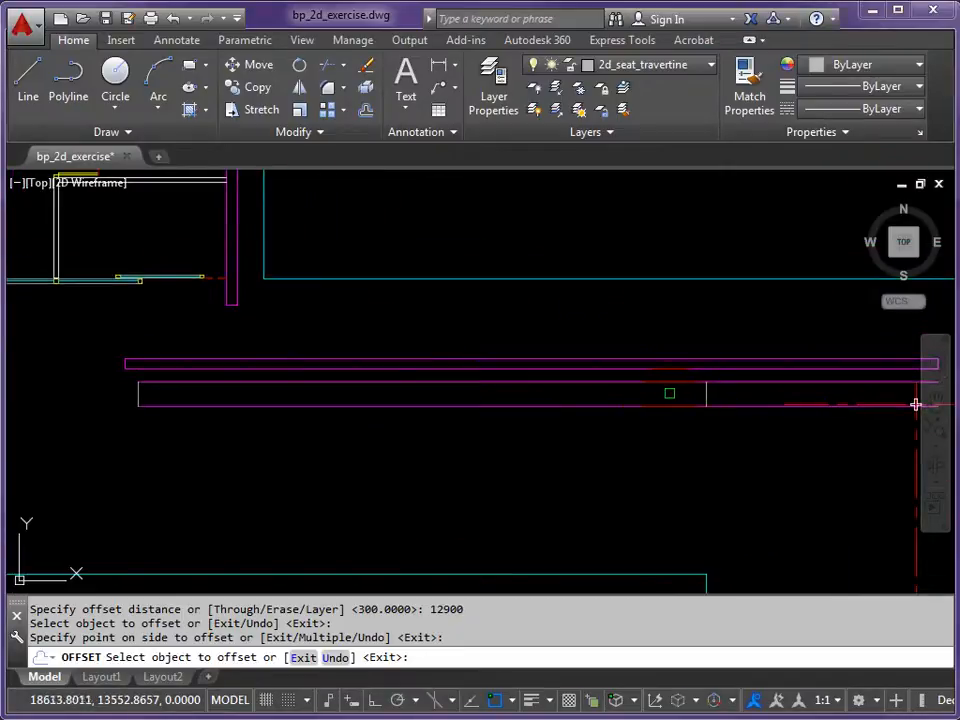
key("Escape")
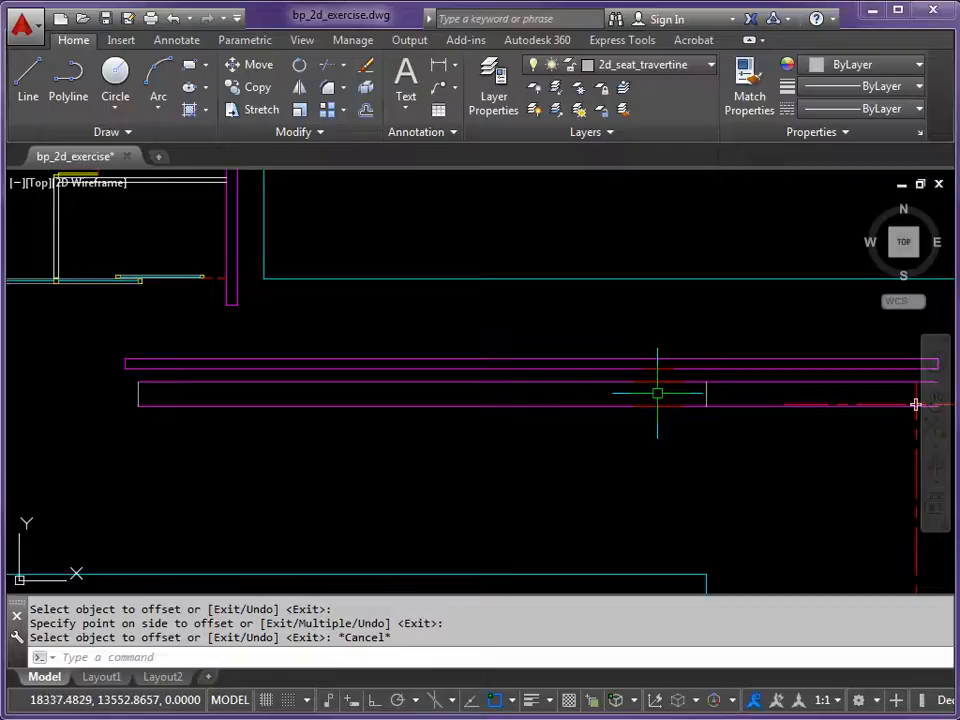
Fillet the seat's right end line with both long seat edges into sharp corners at radius 0
type("F")
key("Return")
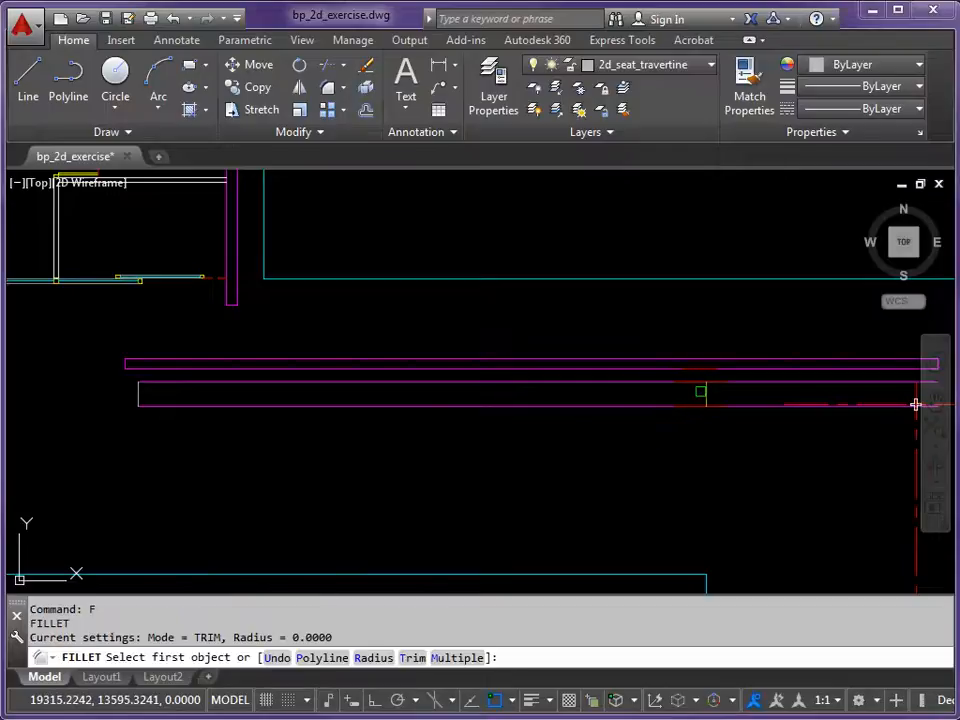
left_click(680, 382)
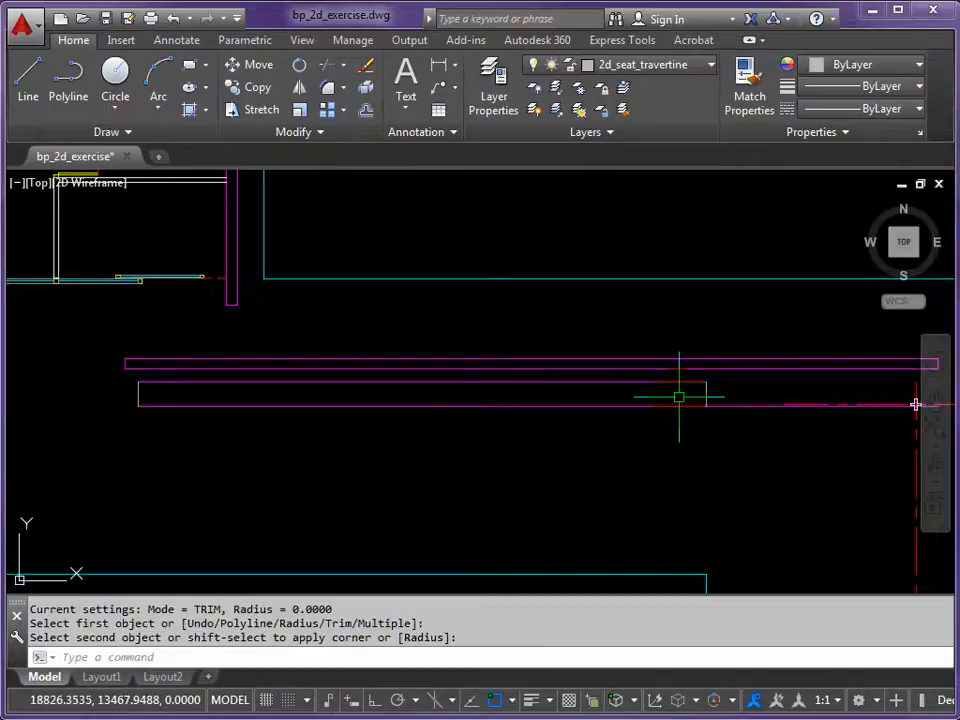
left_click(704, 391)
key("Return")
left_click(705, 393)
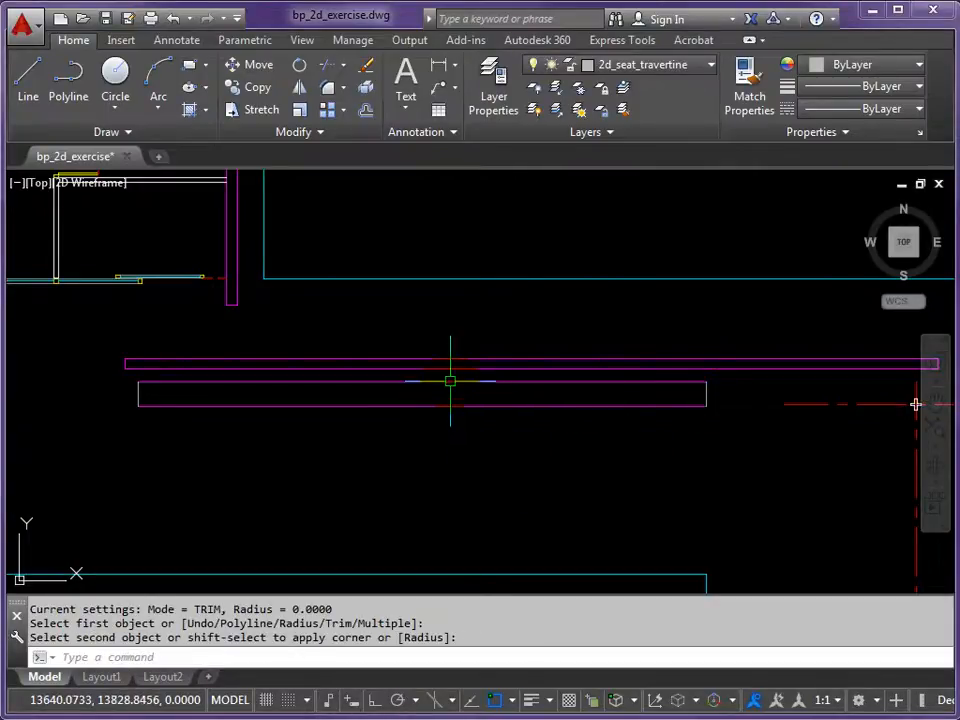
Move the two long seat edges onto the 2d_seat_travertine layer
left_click(450, 381)
left_click(445, 405)
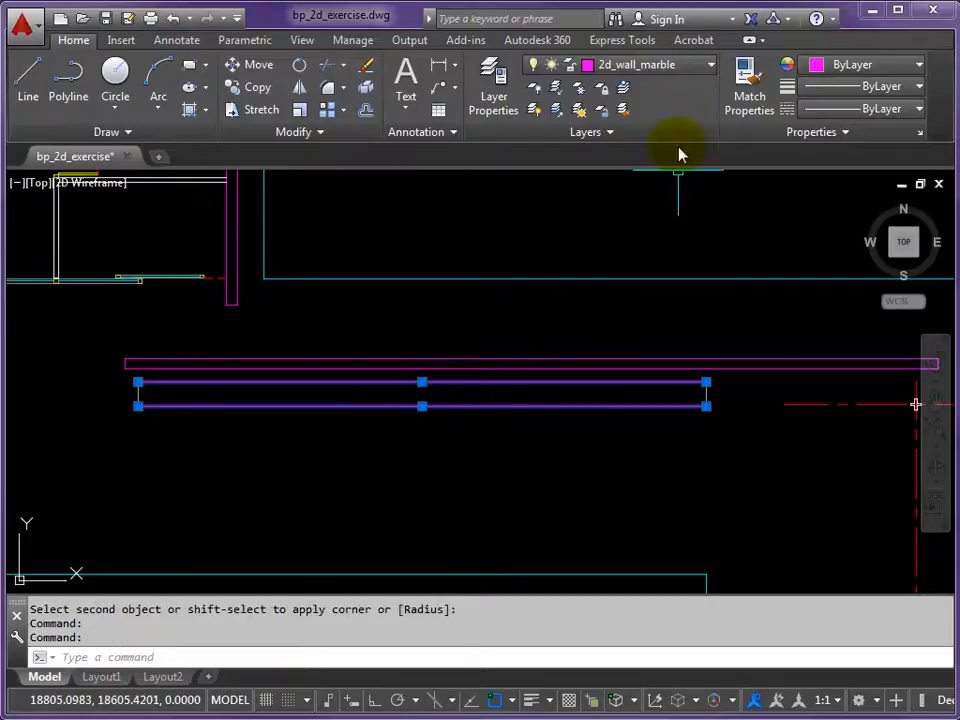
left_click(708, 66)
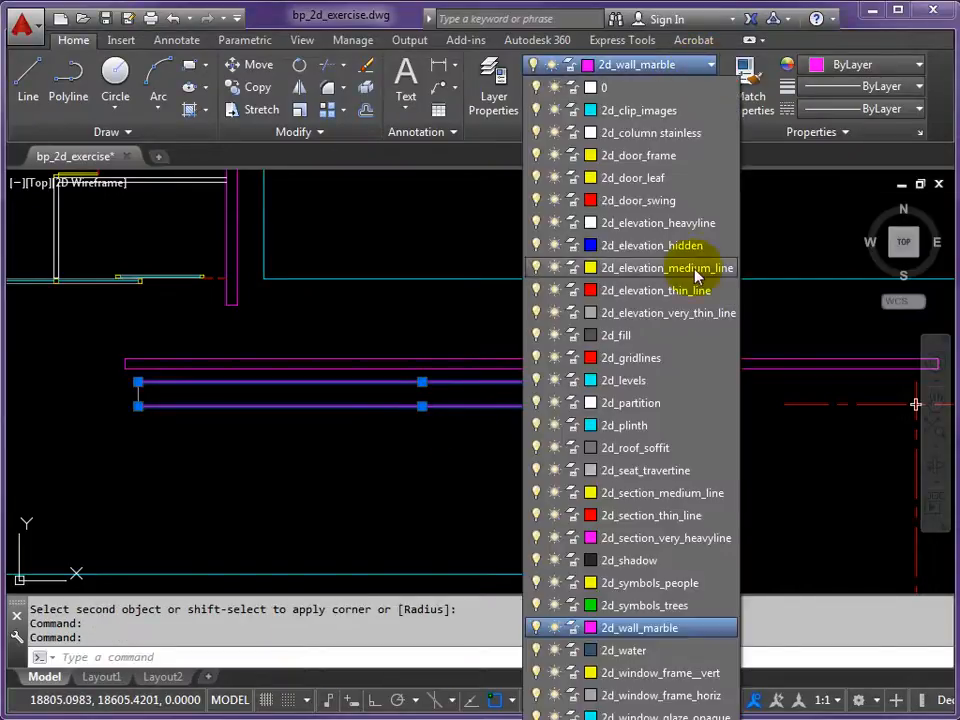
left_click(634, 476)
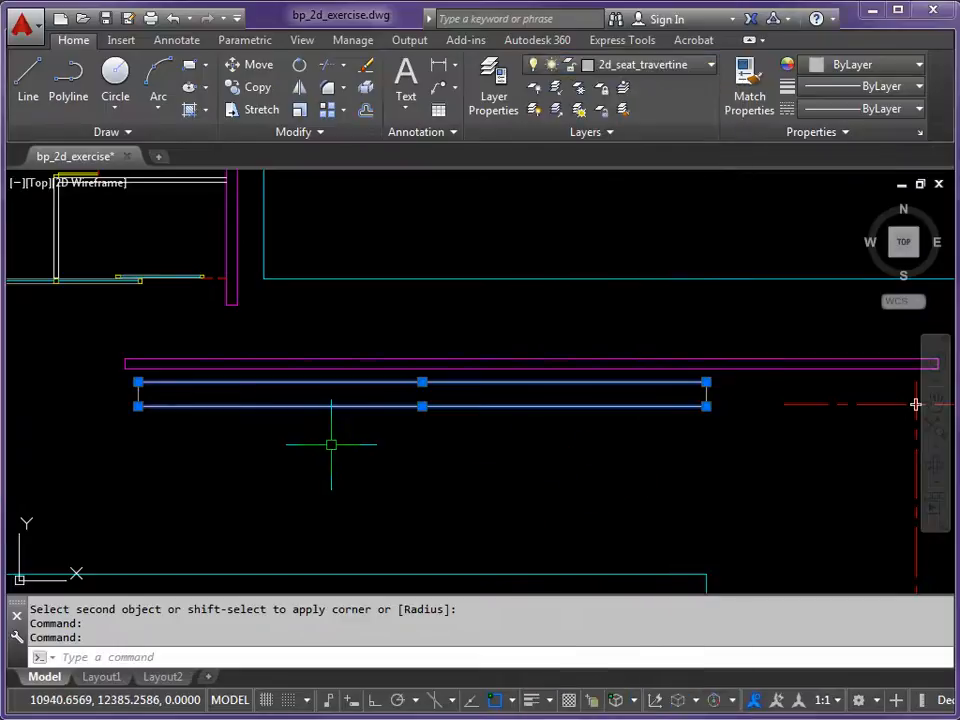
key("Escape")
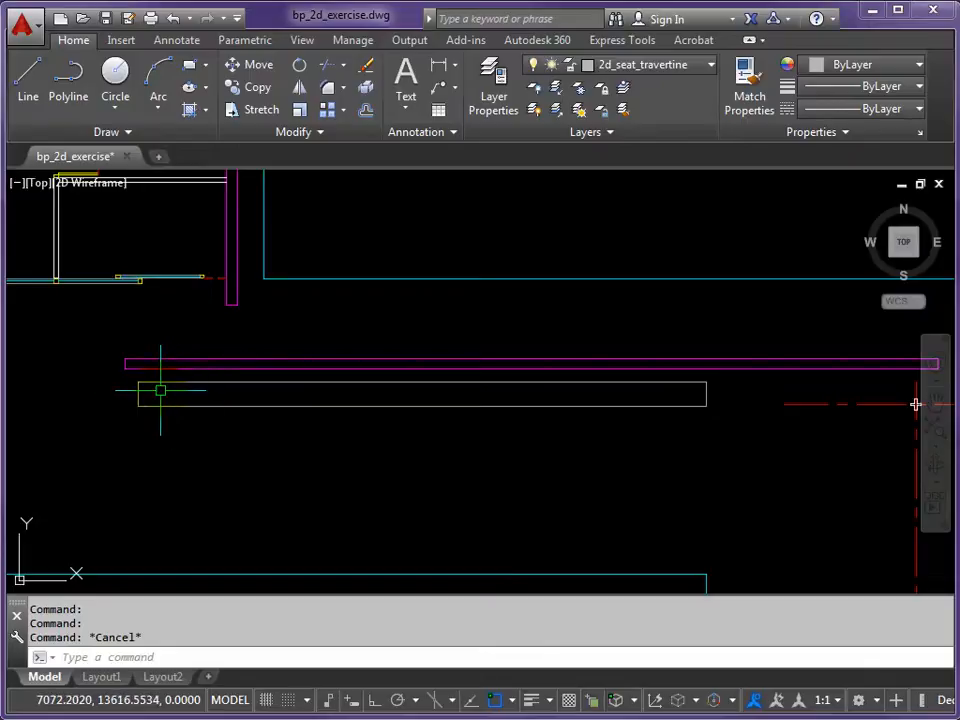
Offset the seat's upper edge, left end line and lower edge 100 inward
scroll(161, 387, "up", 4)
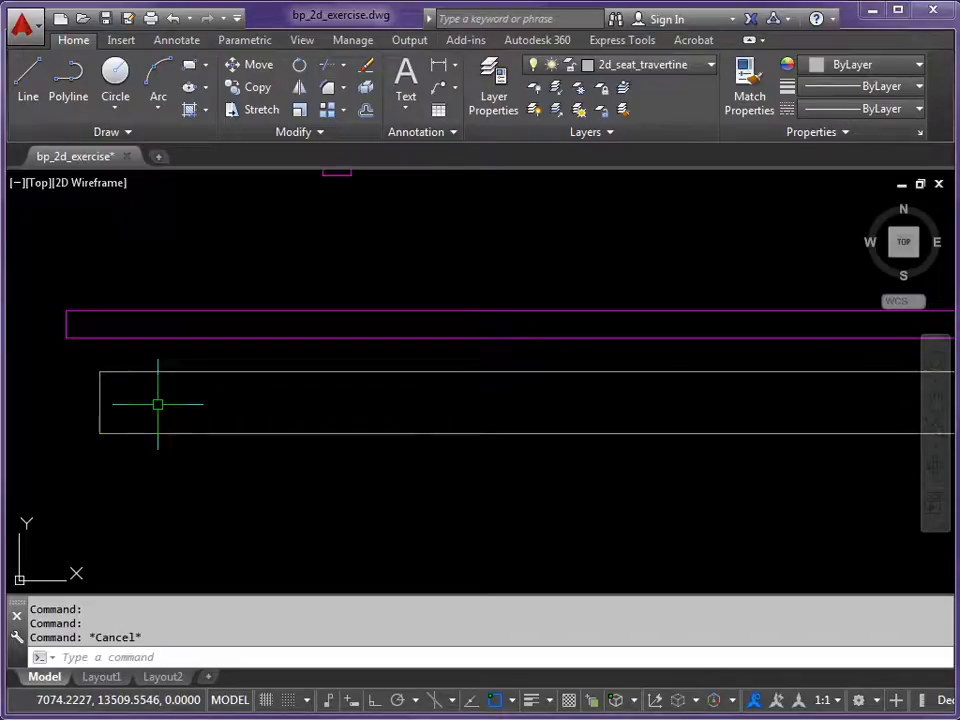
type("o")
key("Return")
type("1")
key("Return")
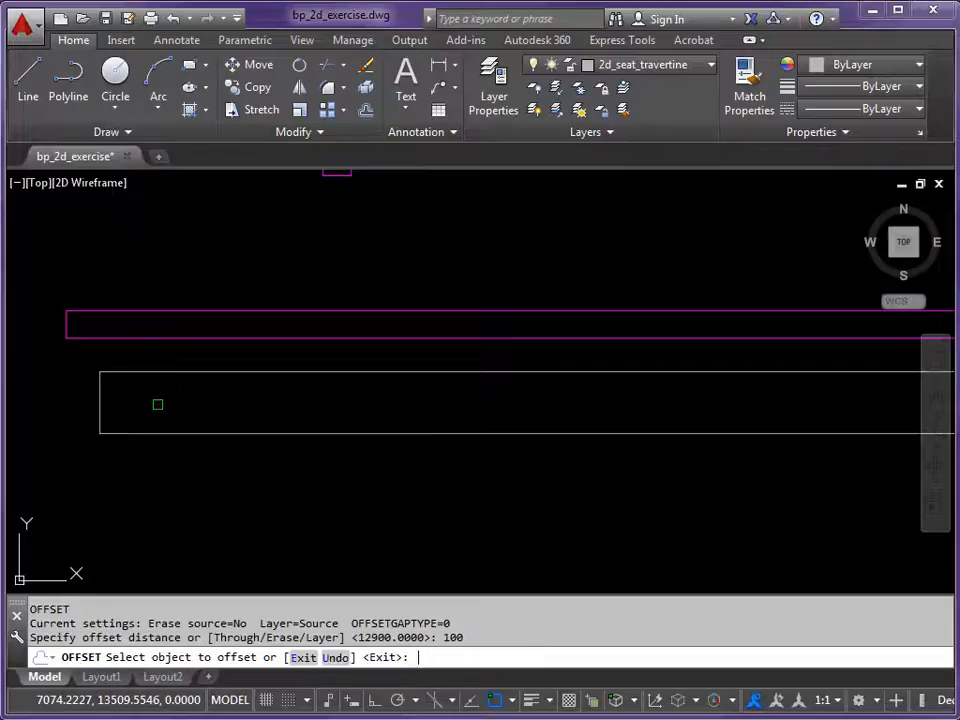
left_click(156, 371)
left_click(116, 399)
left_click(101, 401)
left_click(154, 401)
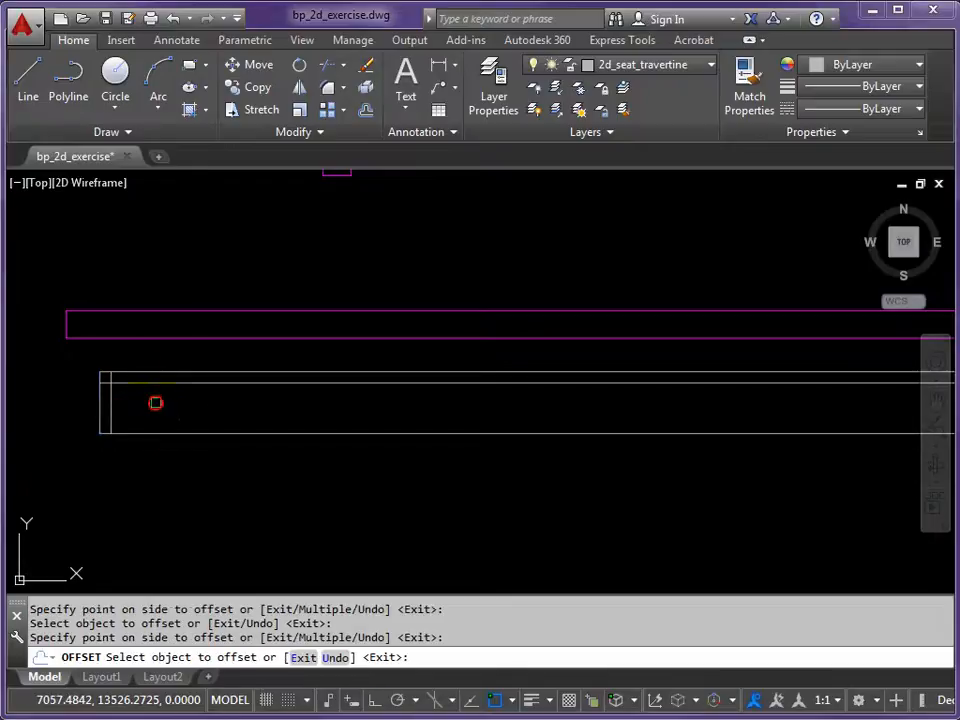
left_click(156, 431)
left_click(160, 401)
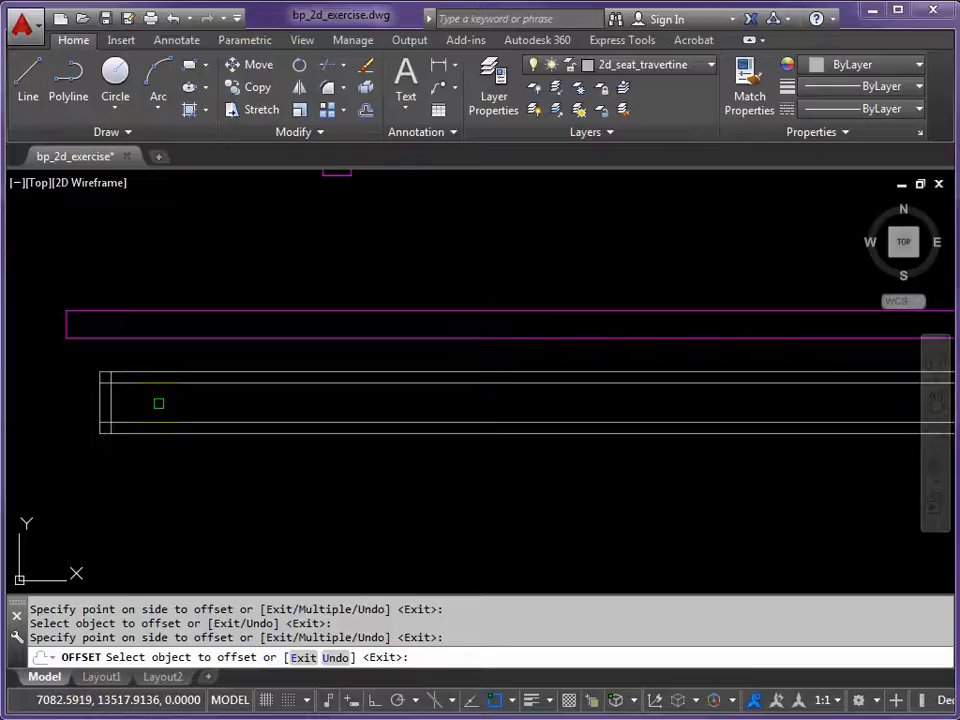
key("Return")
Offset the inner vertical line at the seat's left end 500 to the right
key("Return")
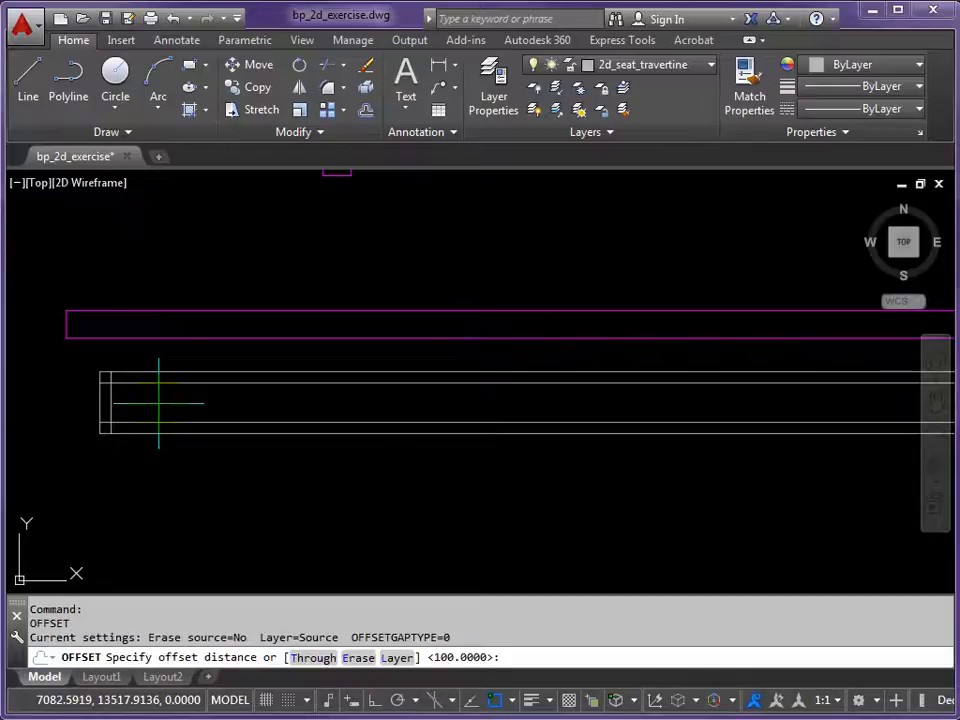
key("Return")
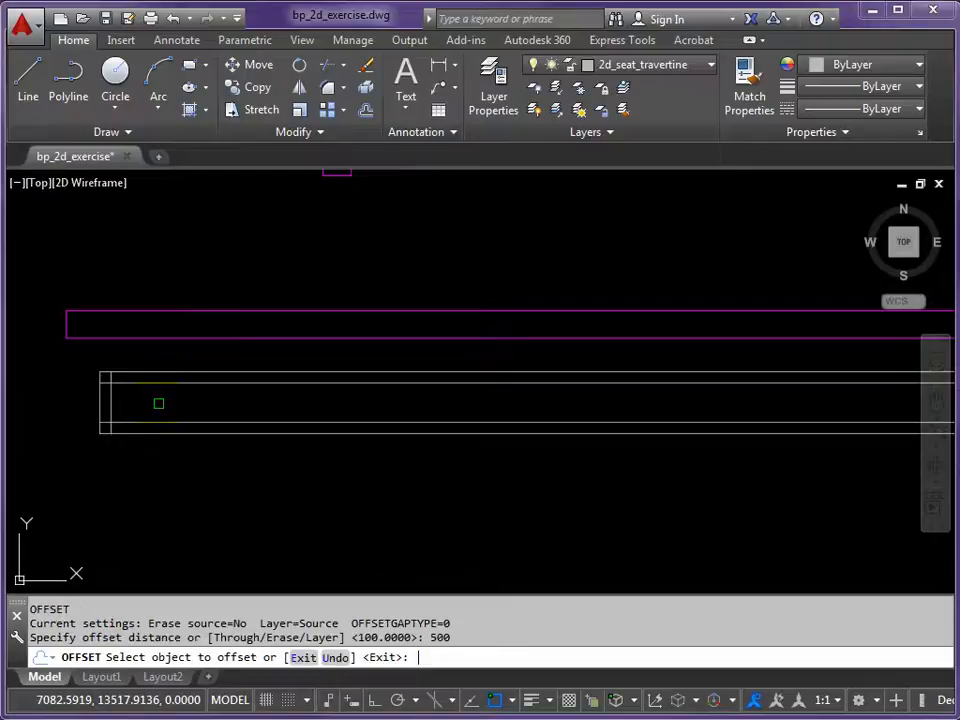
left_click(106, 401)
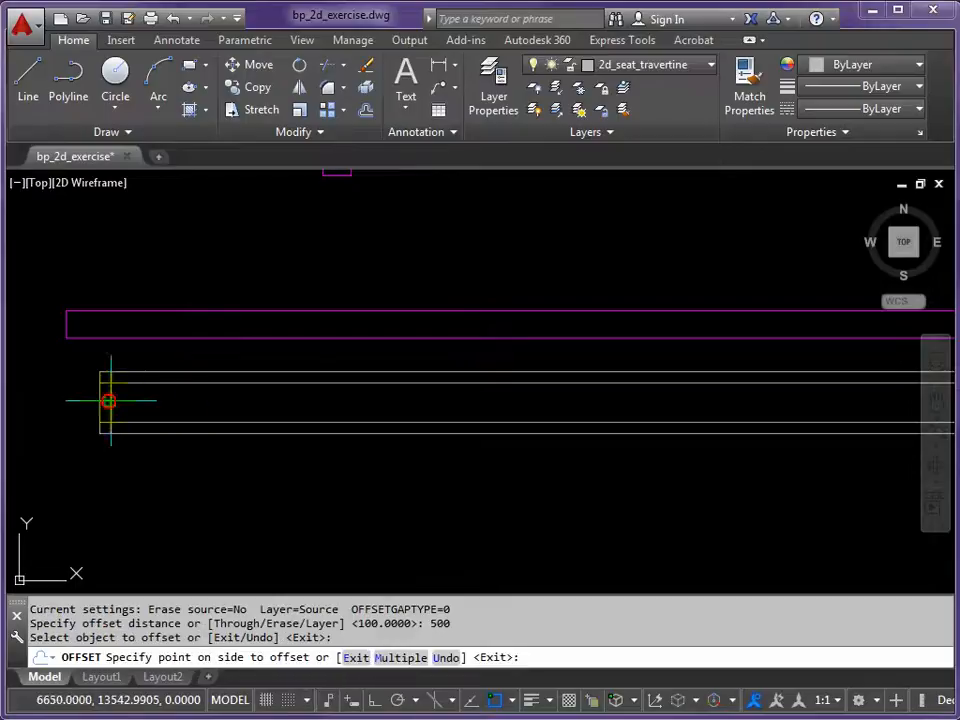
left_click(212, 401)
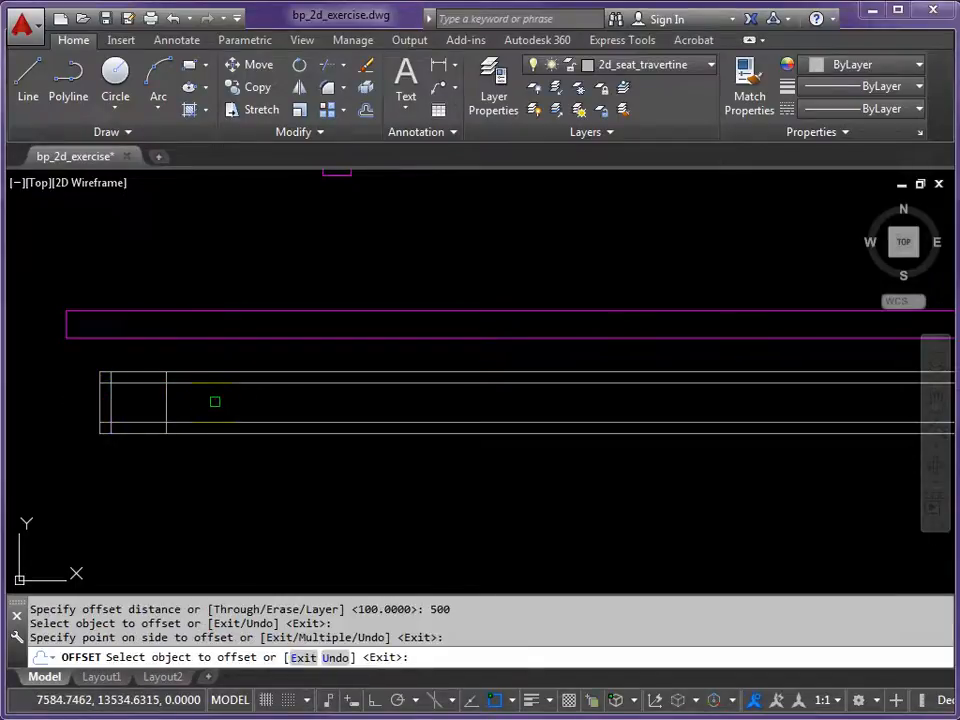
key("Escape")
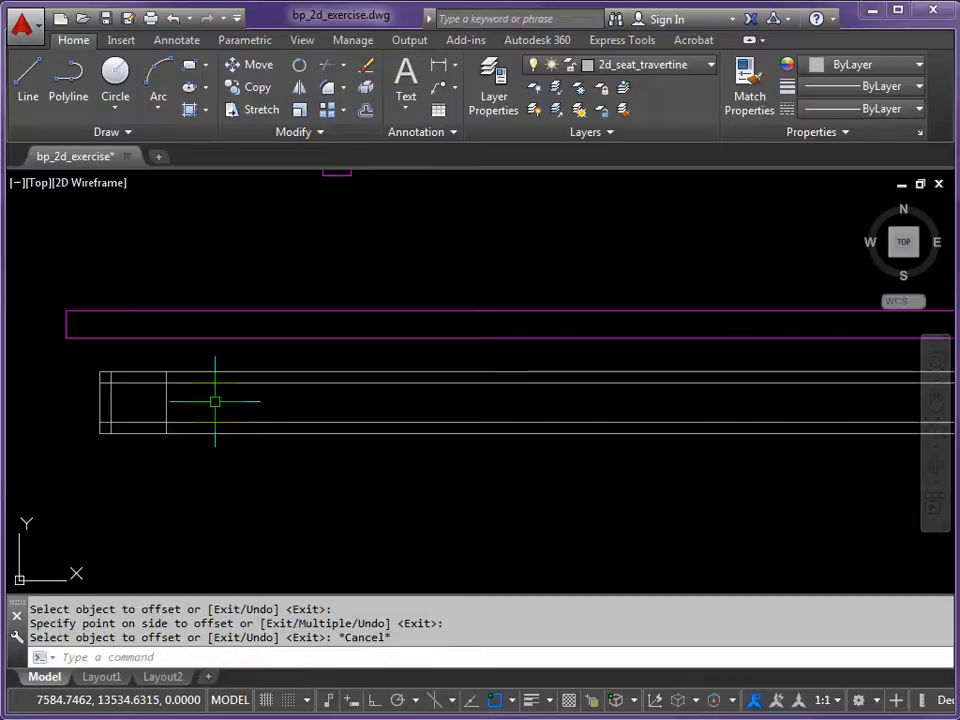
Fillet the four inner offset lines at the seat's left end into a closed rectangle with sharp corners
type("F")
key("Return")
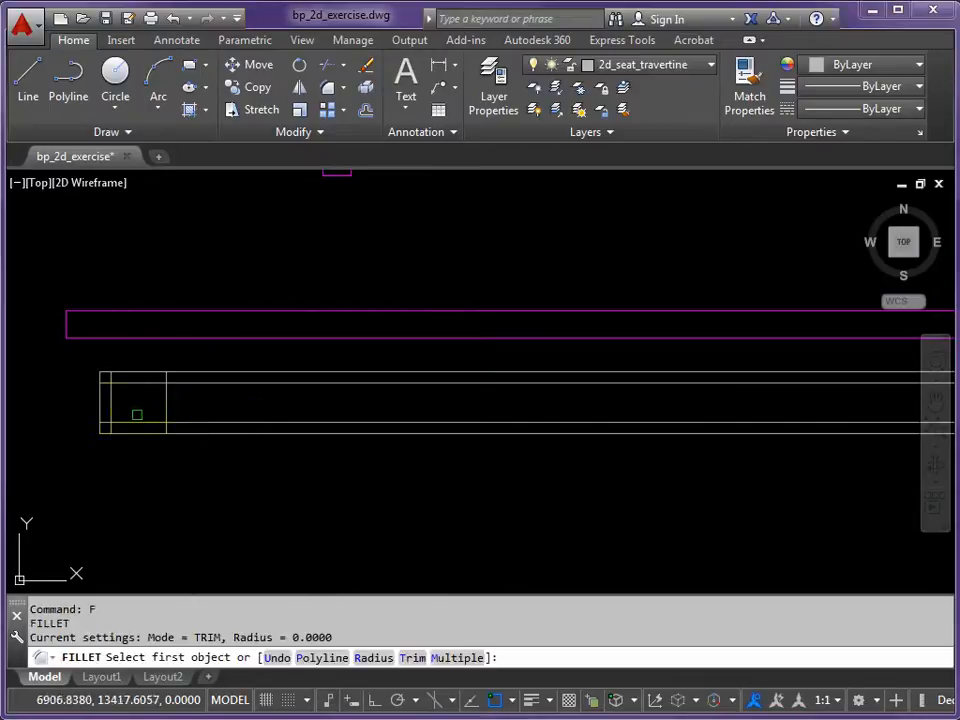
left_click(116, 394)
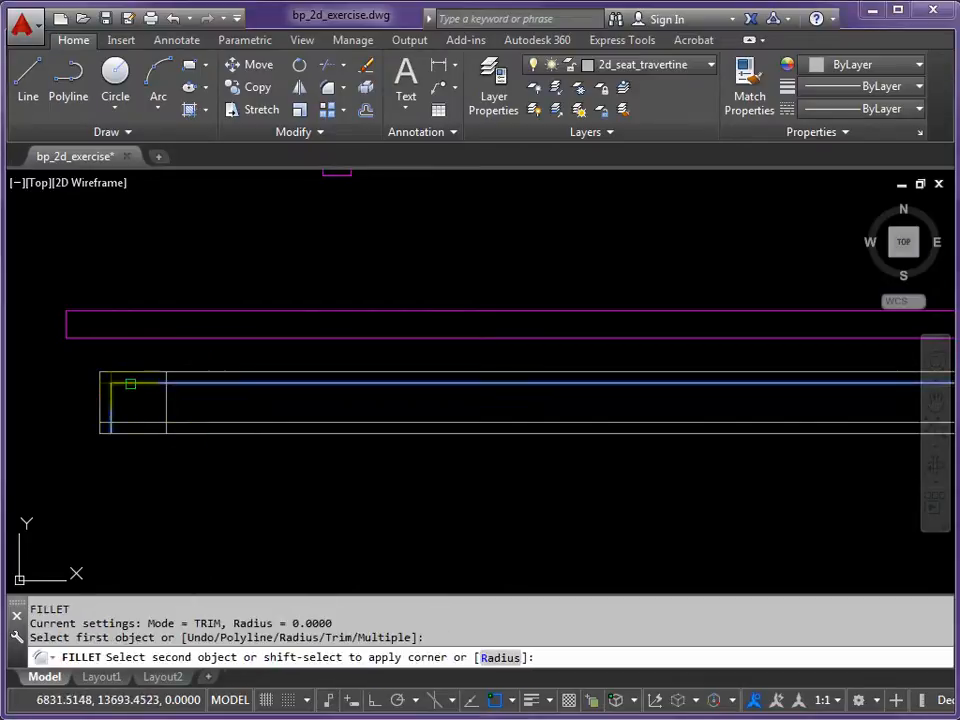
left_click(139, 388)
key("Return")
left_click(138, 384)
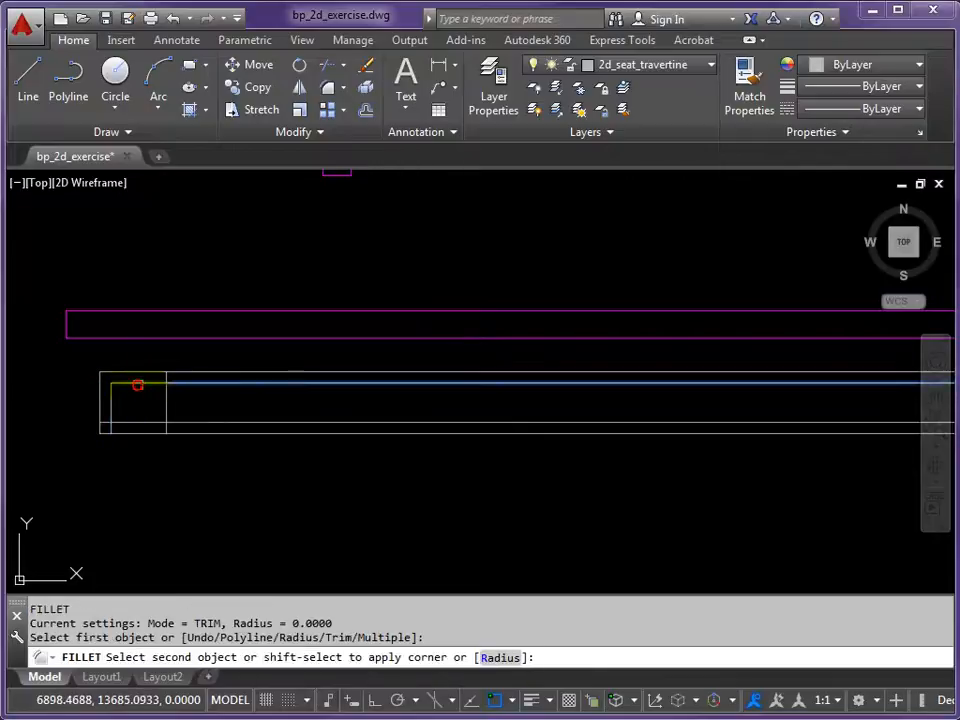
left_click(165, 404)
key("Return")
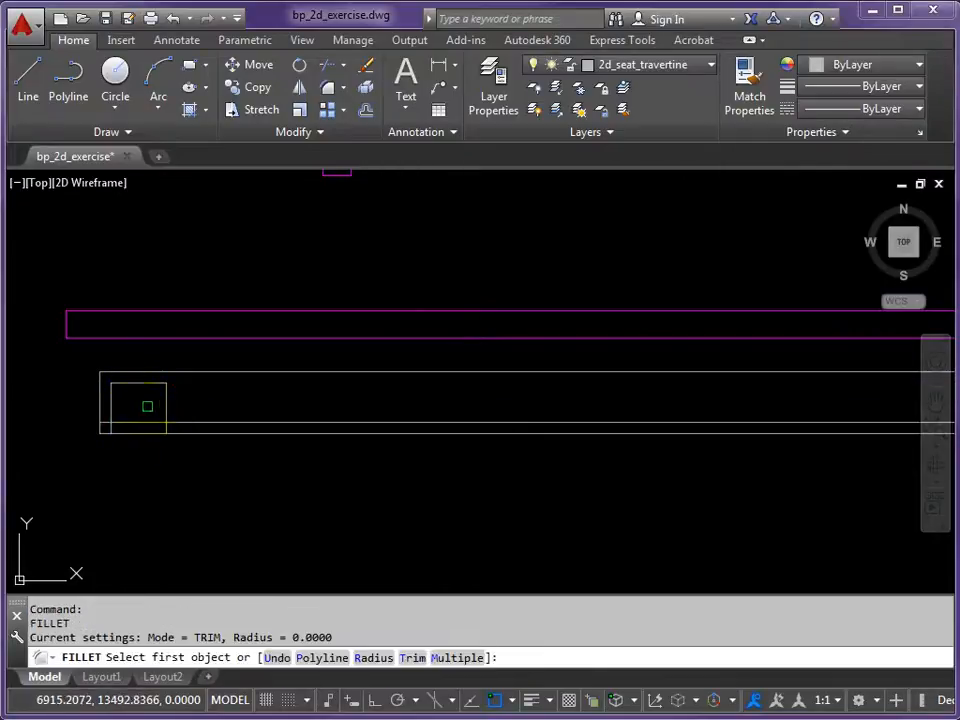
left_click(146, 411)
key("Return")
left_click(132, 420)
left_click(113, 402)
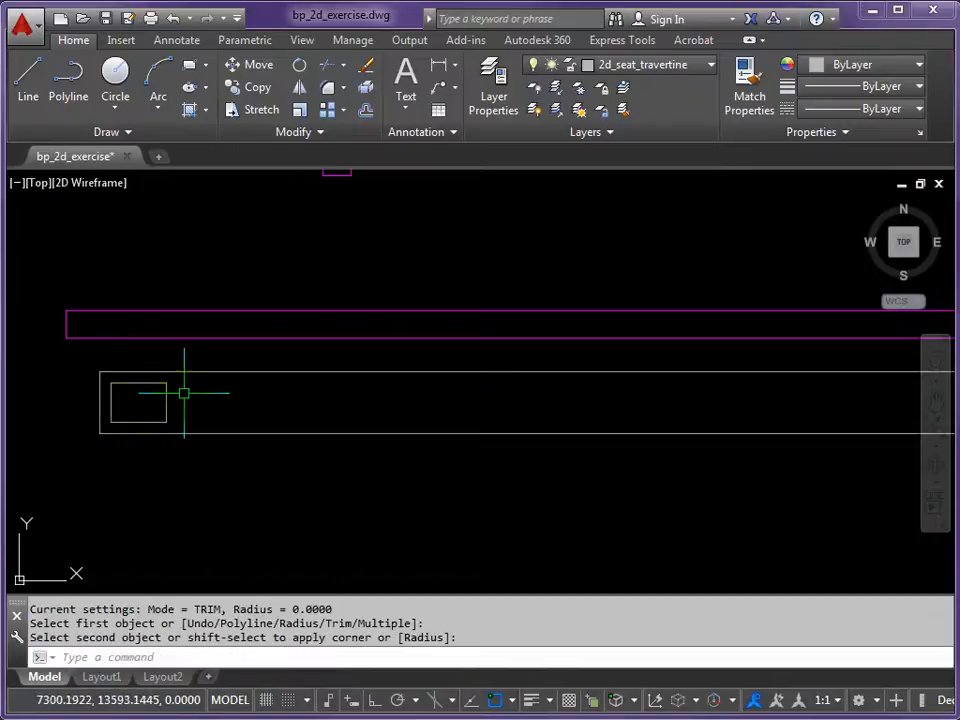
Mirror the small rectangle to the seat's right end about the midpoints of the long seat edges, keeping the source objects
scroll(240, 396, "down", 2)
middle_click_drag(244, 396, 216, 390)
scroll(305, 385, "down", 2)
middle_click_drag(305, 385, 245, 410)
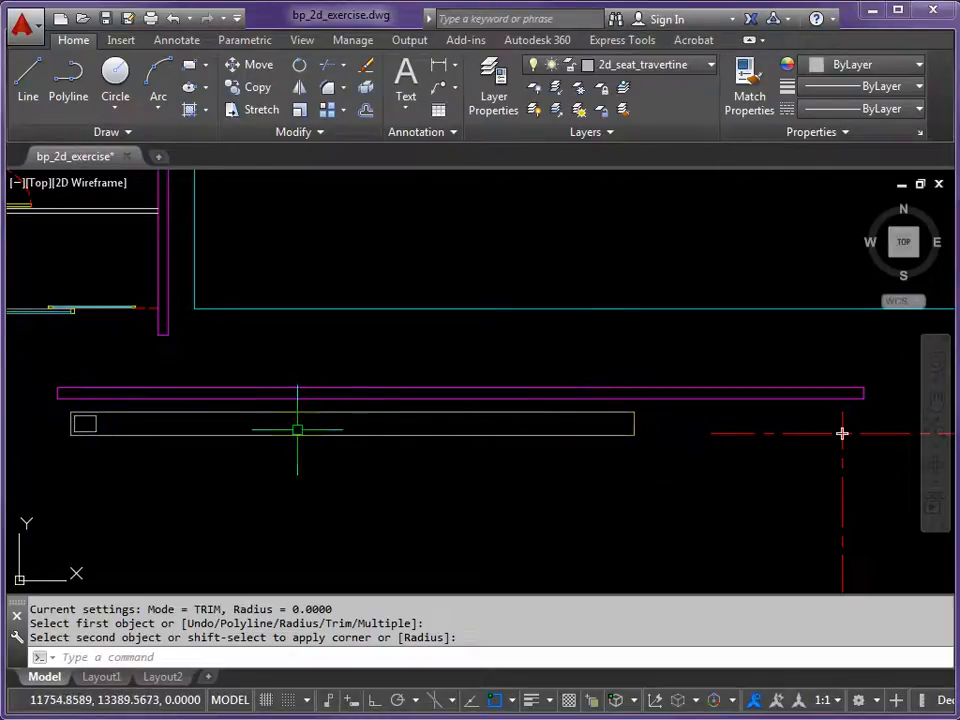
key("Escape")
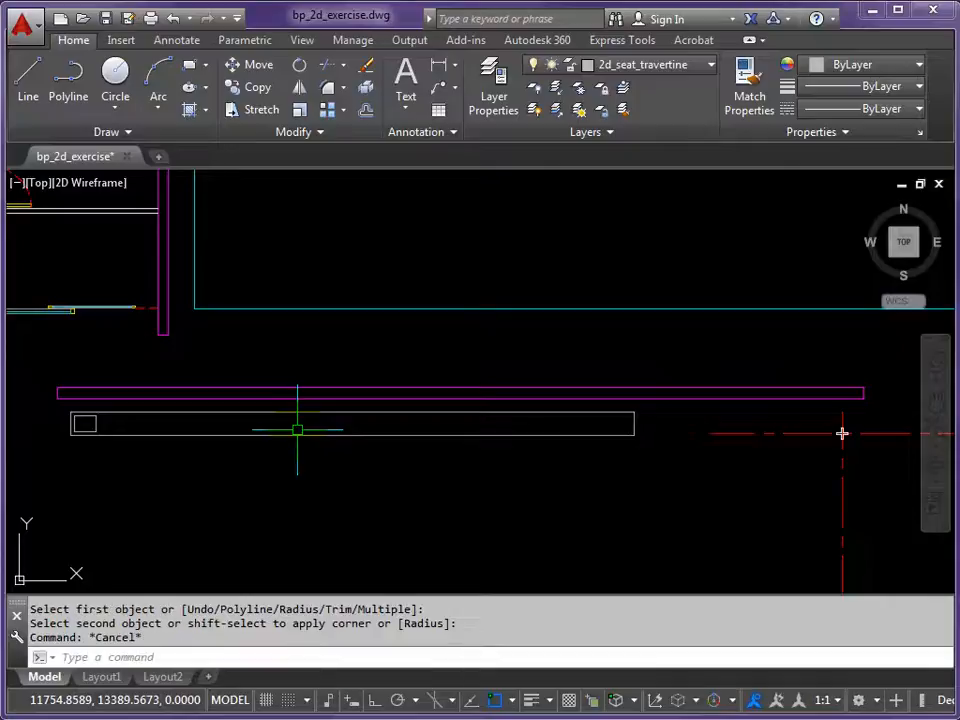
type("MI")
key("Return")
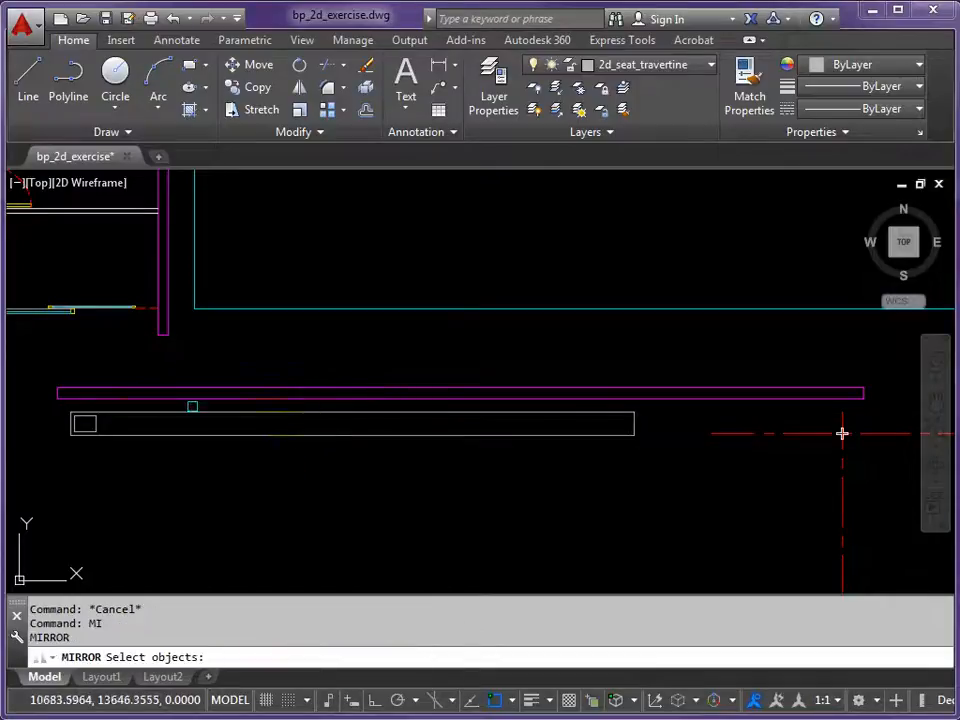
scroll(70, 415, "up", 3)
left_click(63, 407)
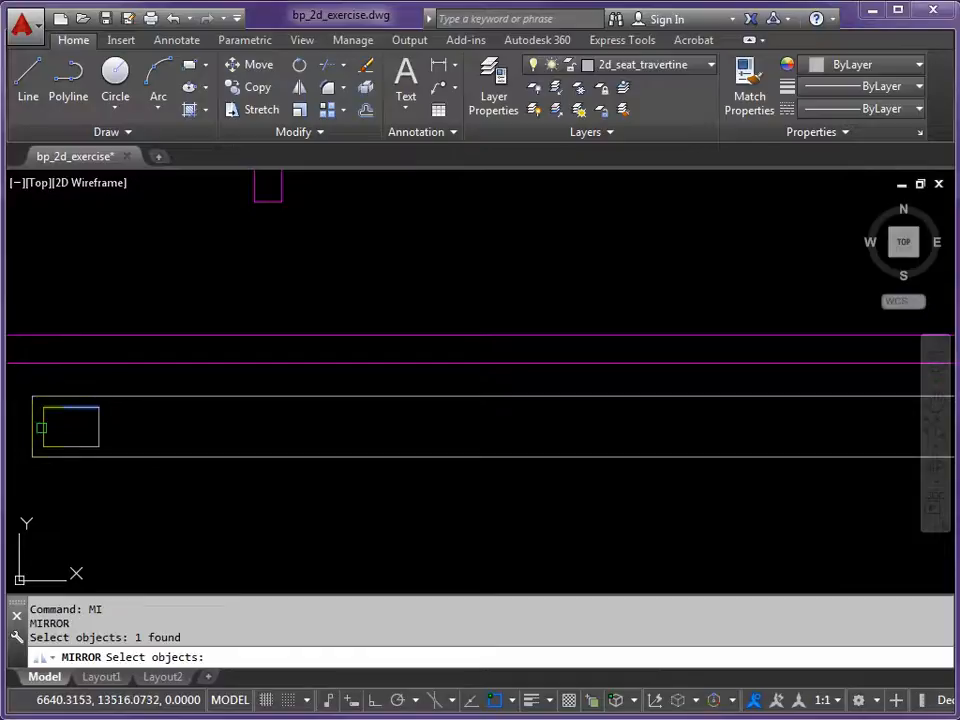
left_click(43, 426)
left_click(71, 446)
left_click(99, 429)
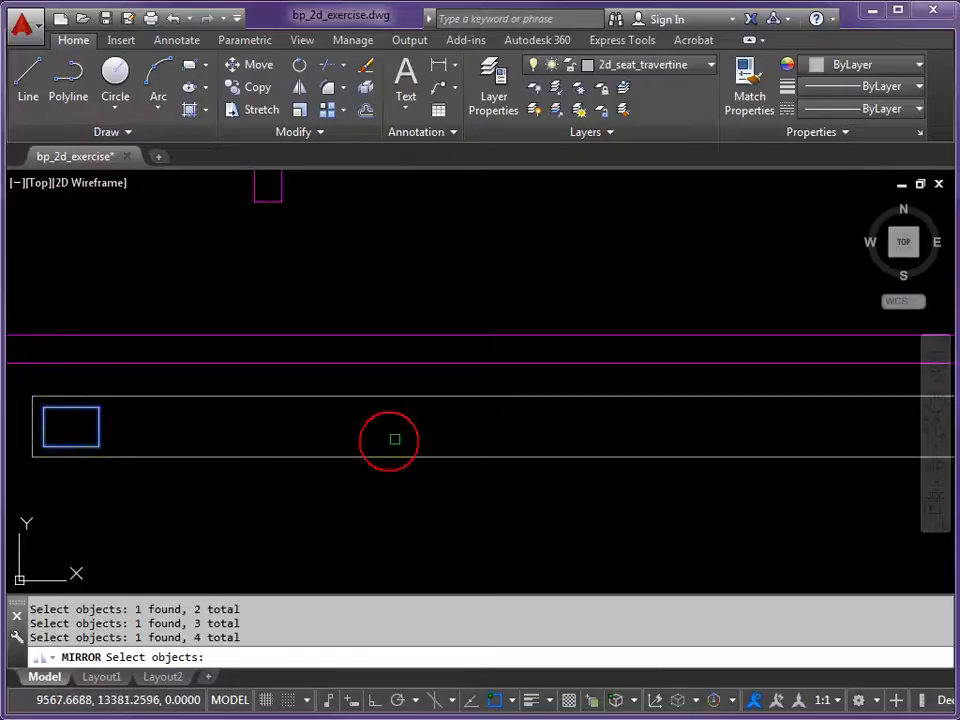
key("Return")
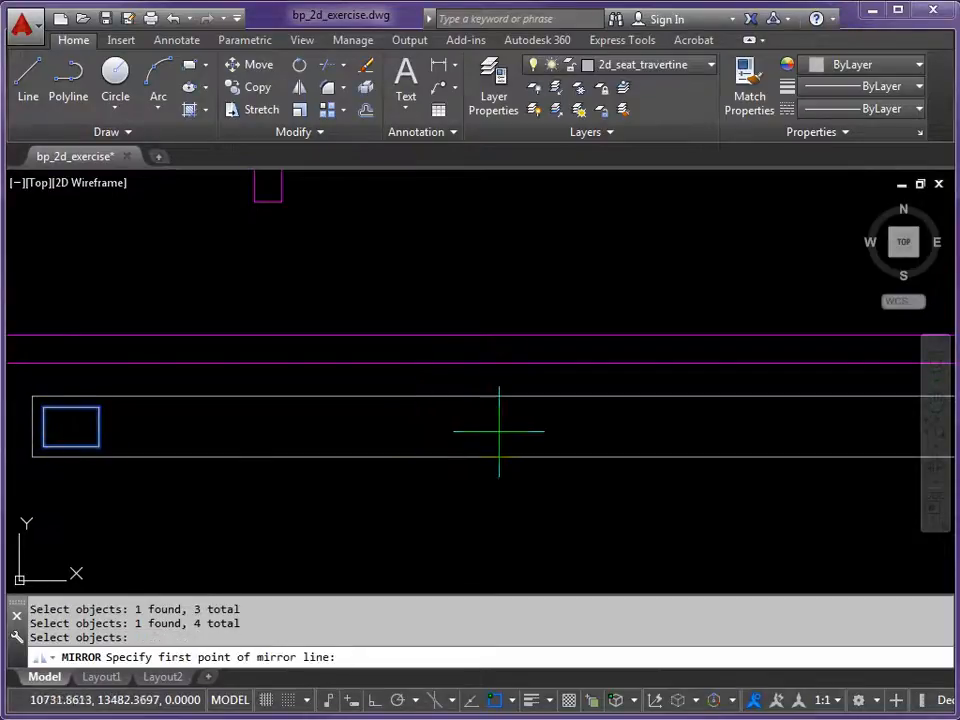
scroll(514, 410, "down", 4)
middle_click_drag(514, 407, 397, 449)
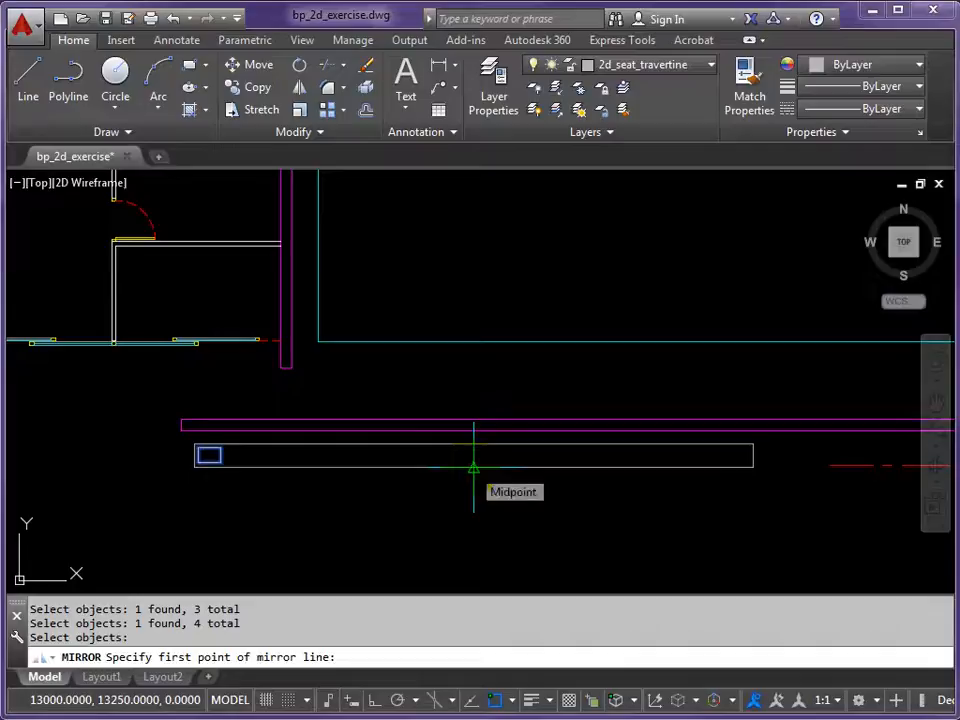
left_click(473, 467)
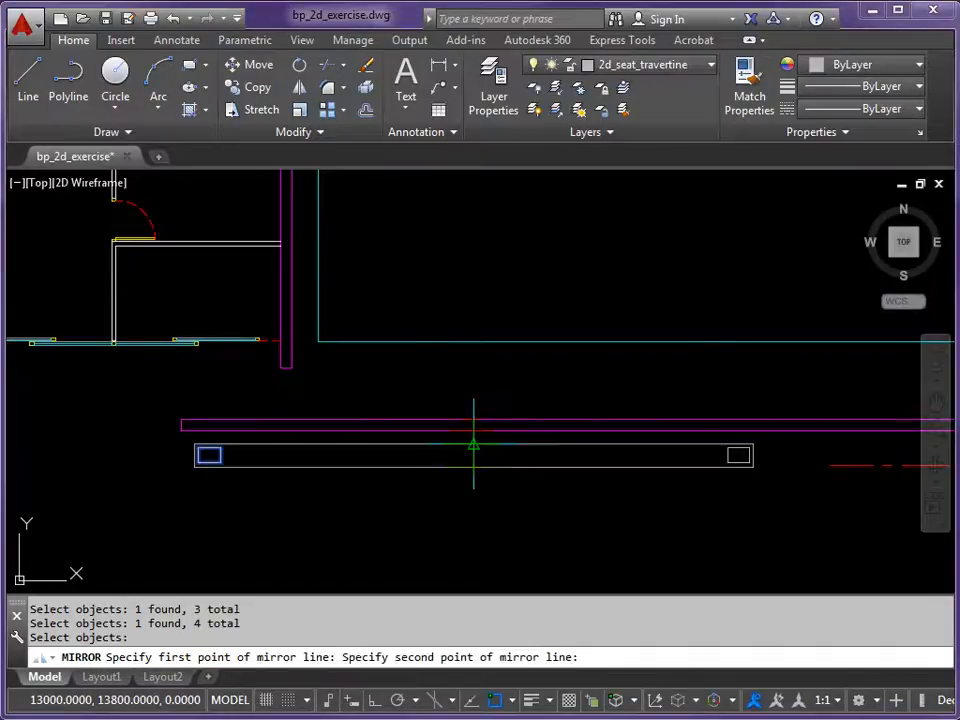
left_click(472, 445)
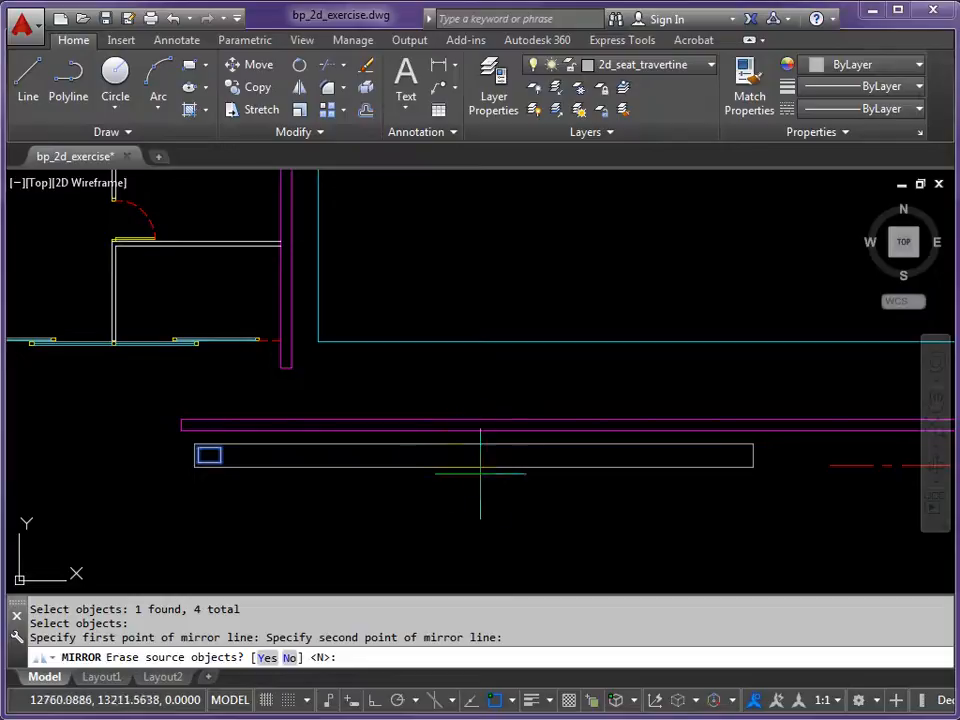
key("Return")
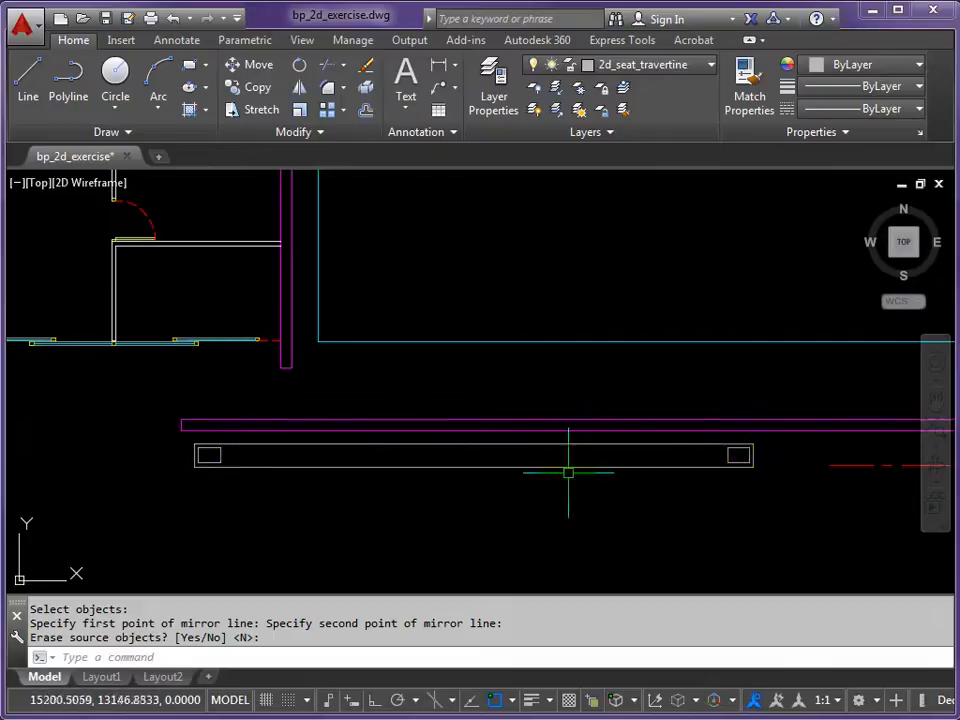
Draw a horizontal line joining the midpoints of the lower edges of the two small rectangles inside the seat
type("L")
key("Return")
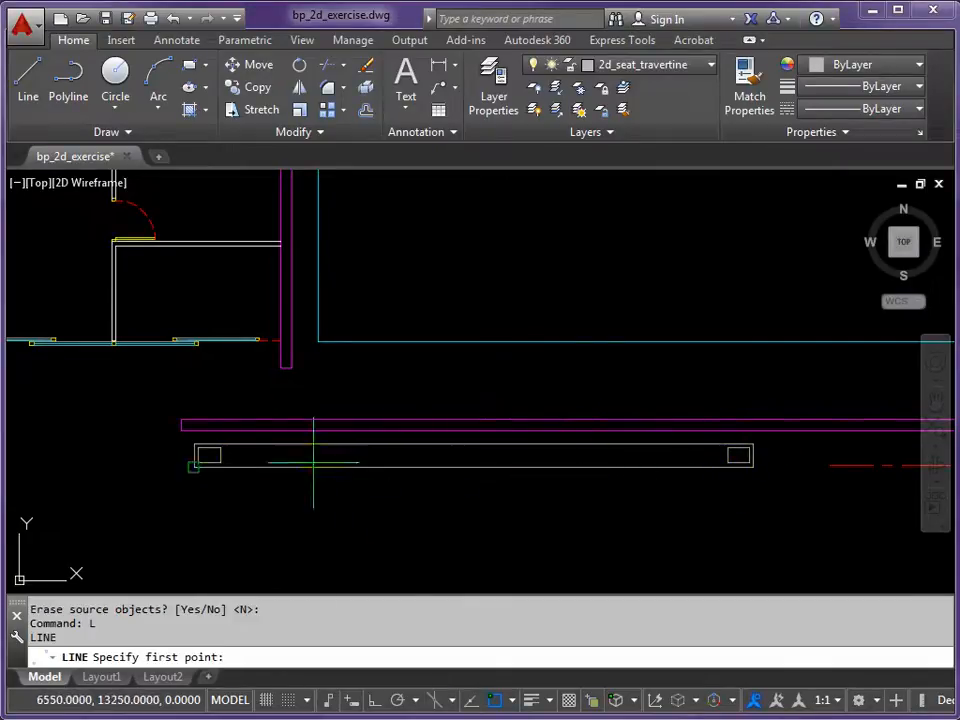
left_click(209, 455)
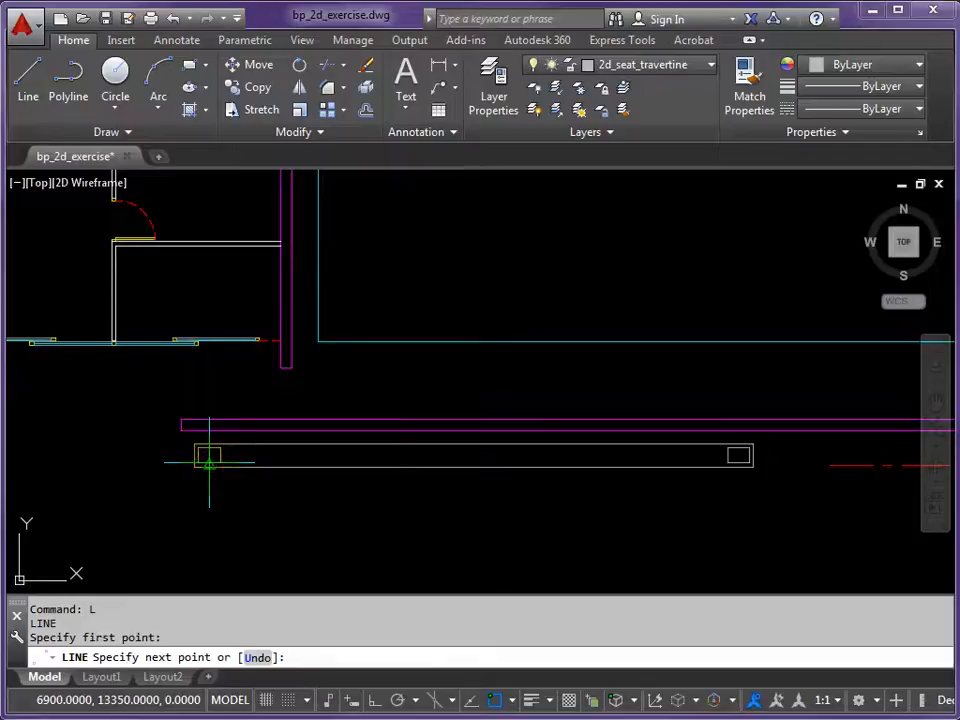
left_click(738, 455)
key("Return")
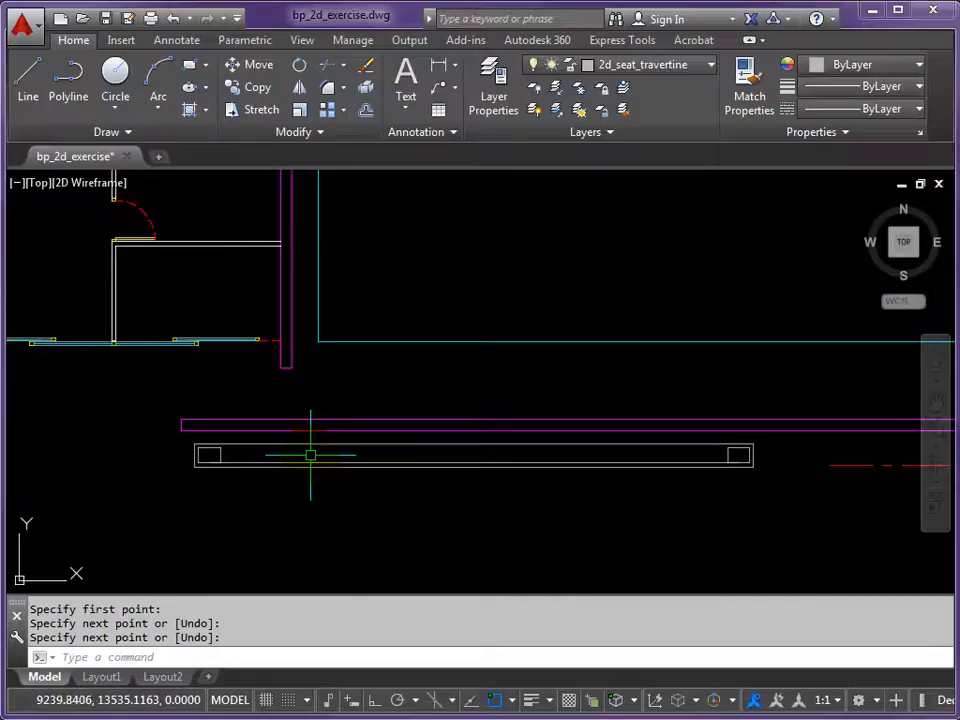
Divide the horizontal guide line between the two small seat rectangles into 7 segments and check the resulting points
type("DIV")
key("Return")
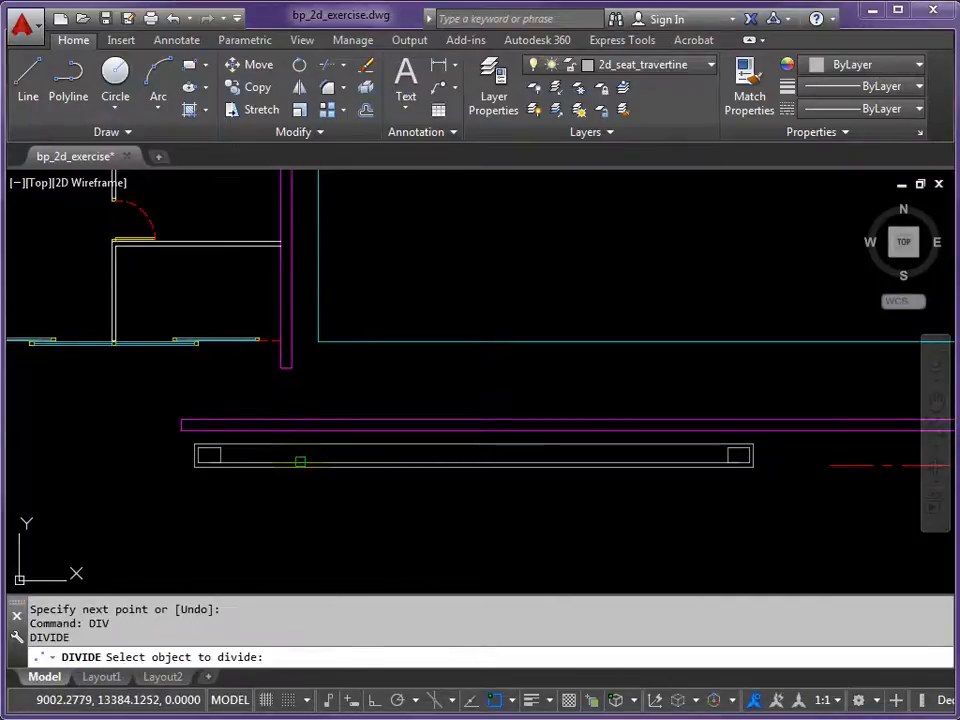
left_click(303, 461)
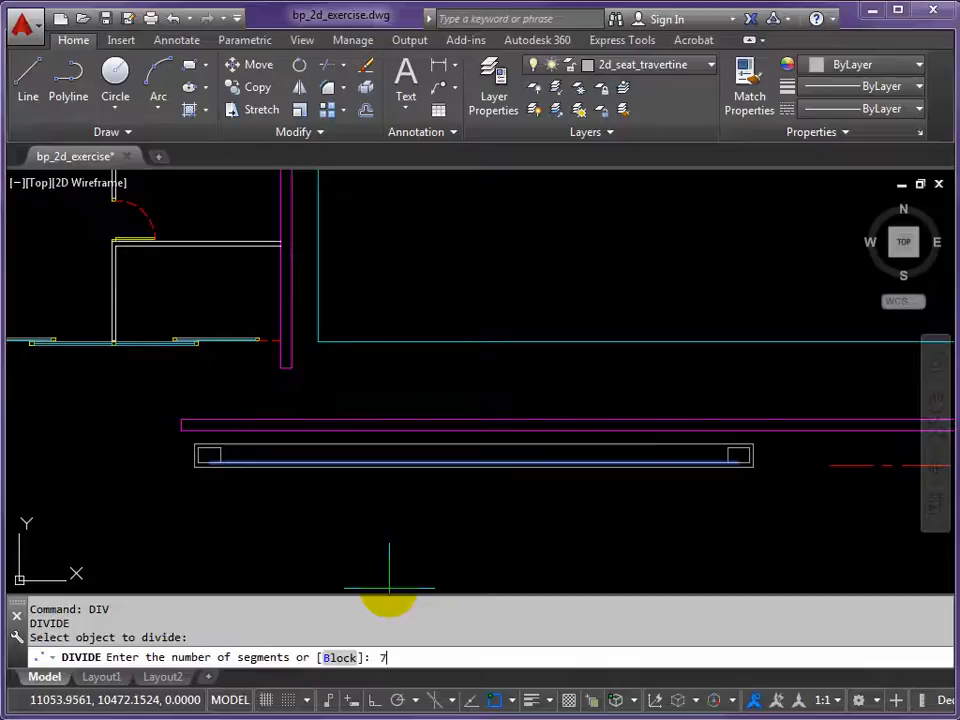
key("Return")
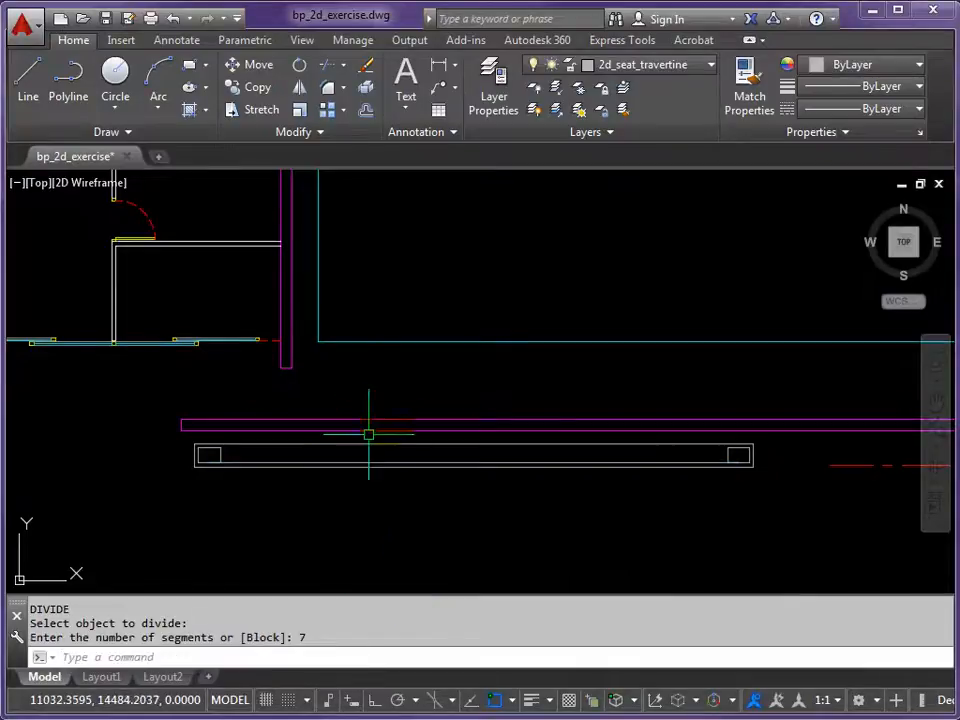
scroll(316, 464, "up", 3)
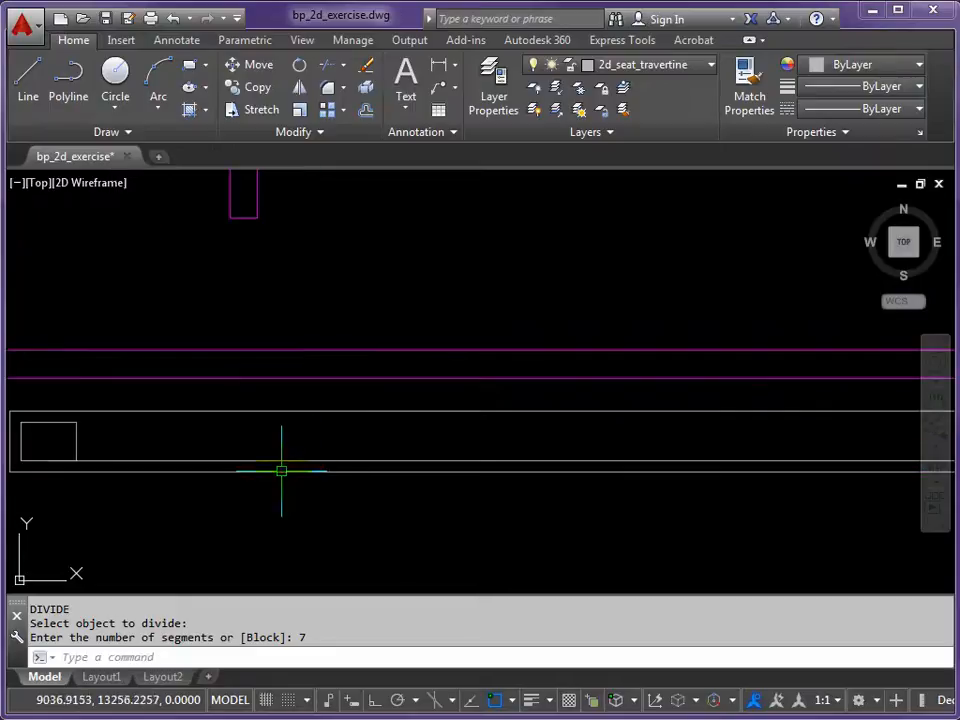
left_click(187, 442)
left_click(555, 502)
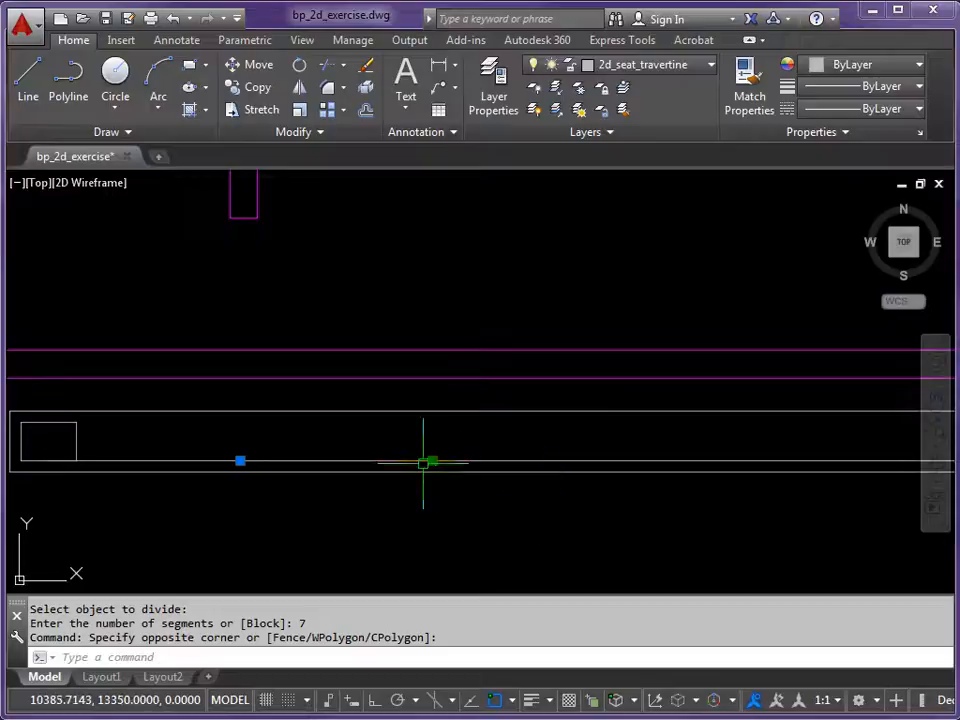
key("Escape")
Set the point display mode PDMODE to 66 and the point size PDSIZE to 150
middle_click_drag(329, 474, 410, 445)
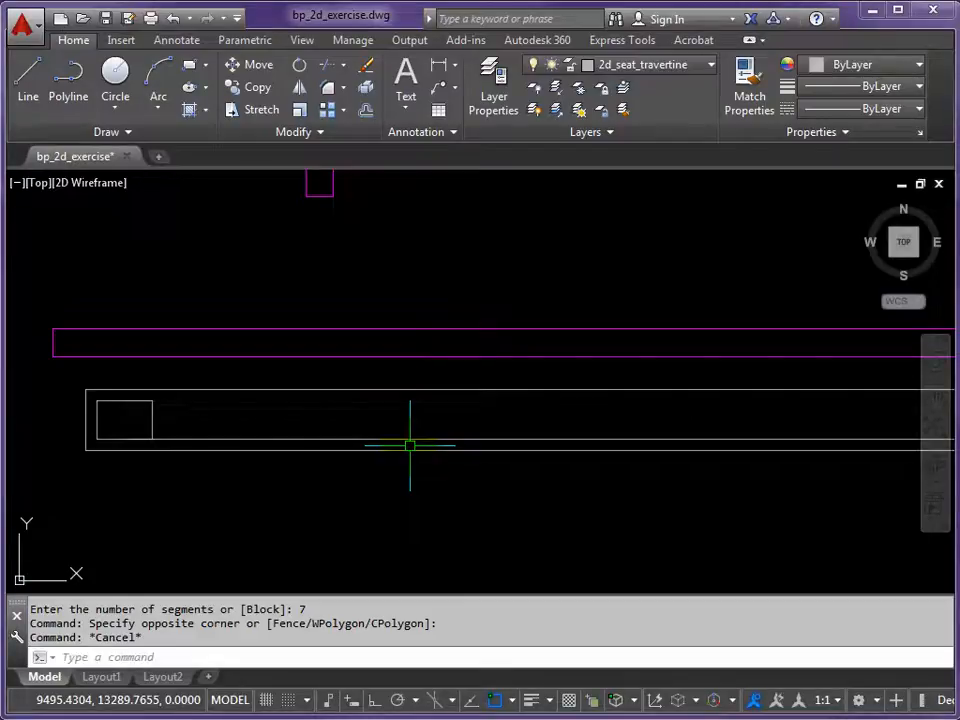
type("PDMOD")
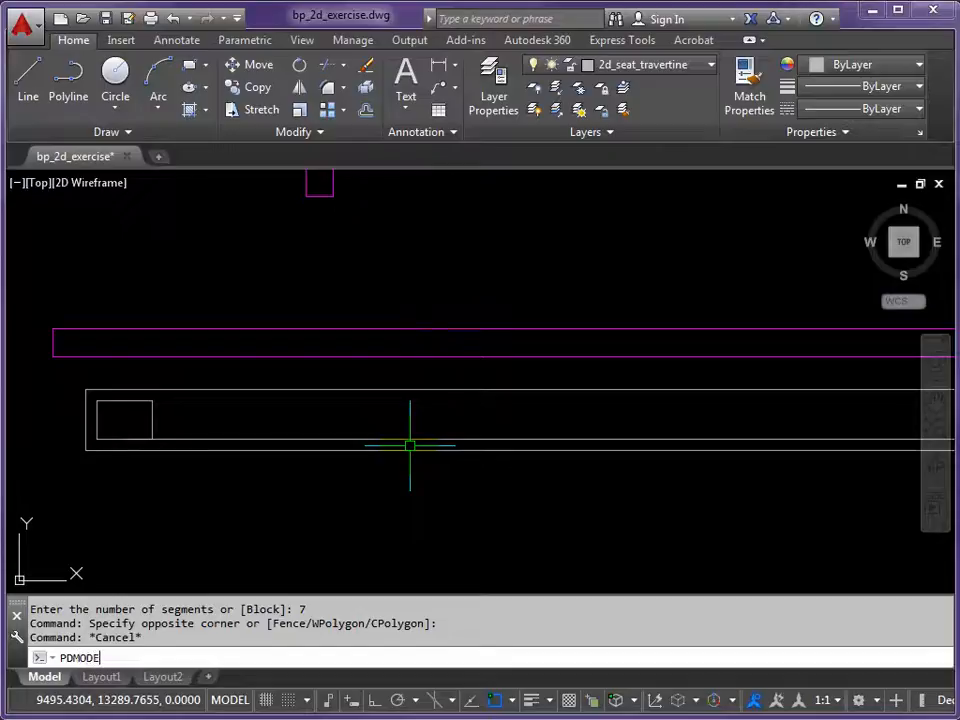
type("E")
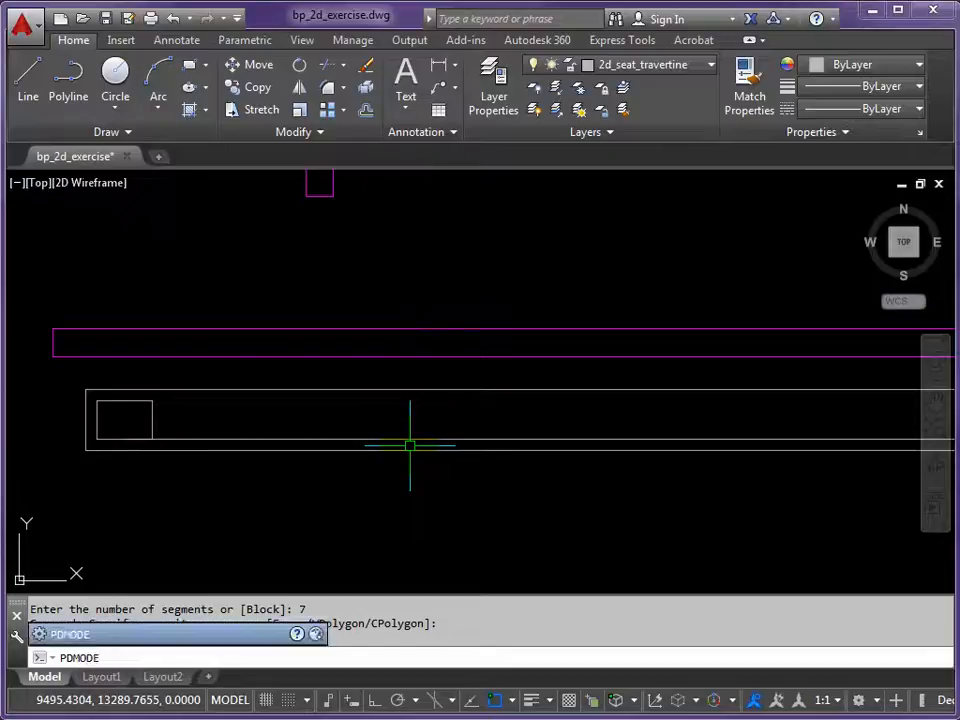
key("Return")
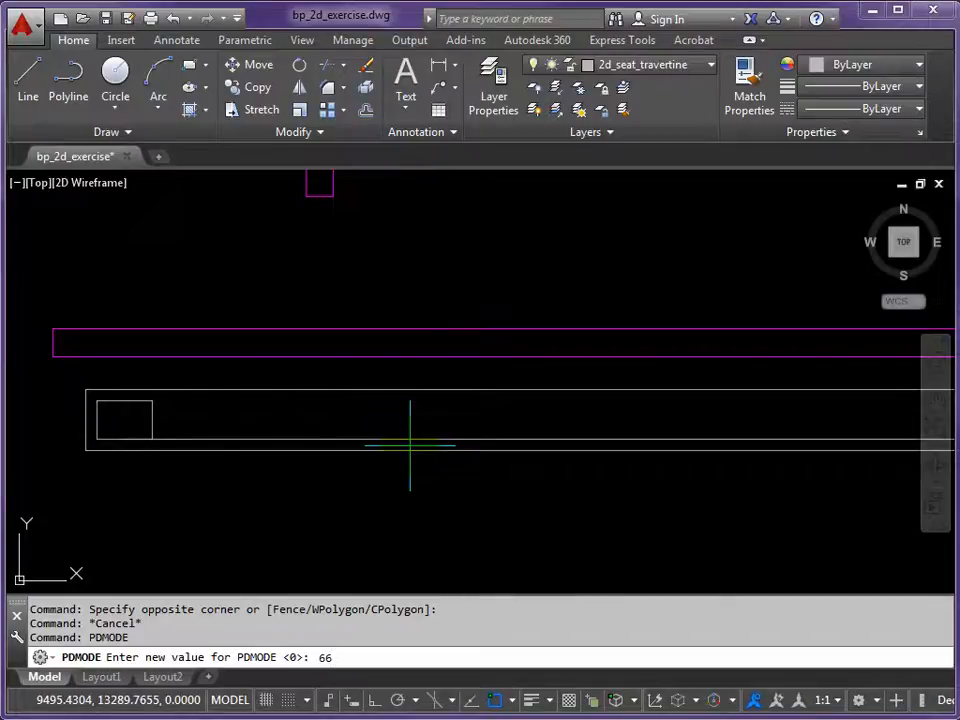
key("Return")
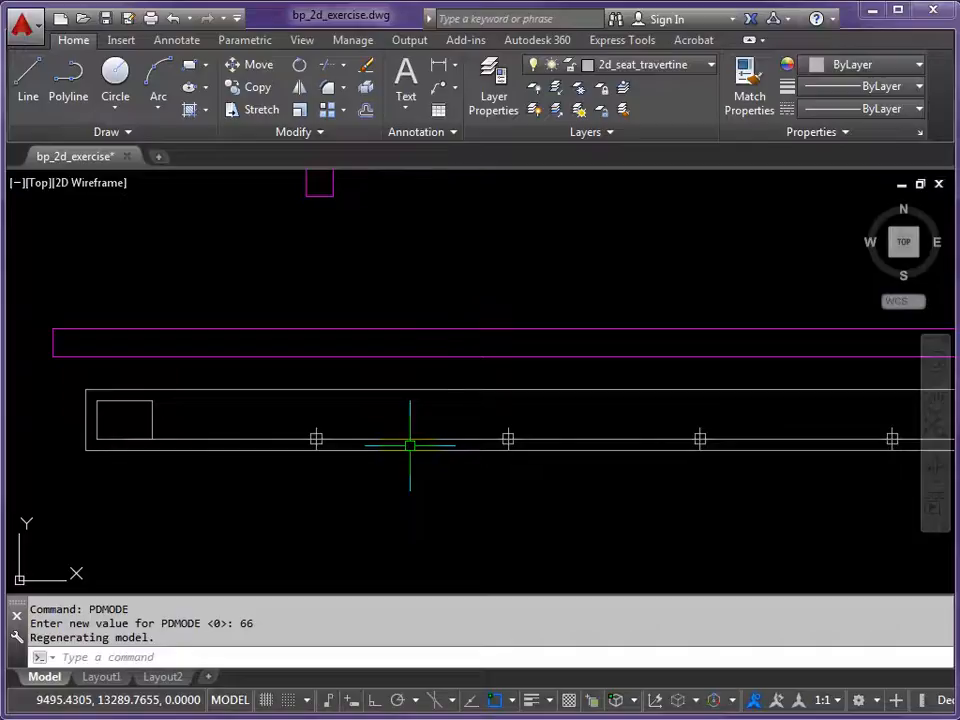
type("PDSIZE")
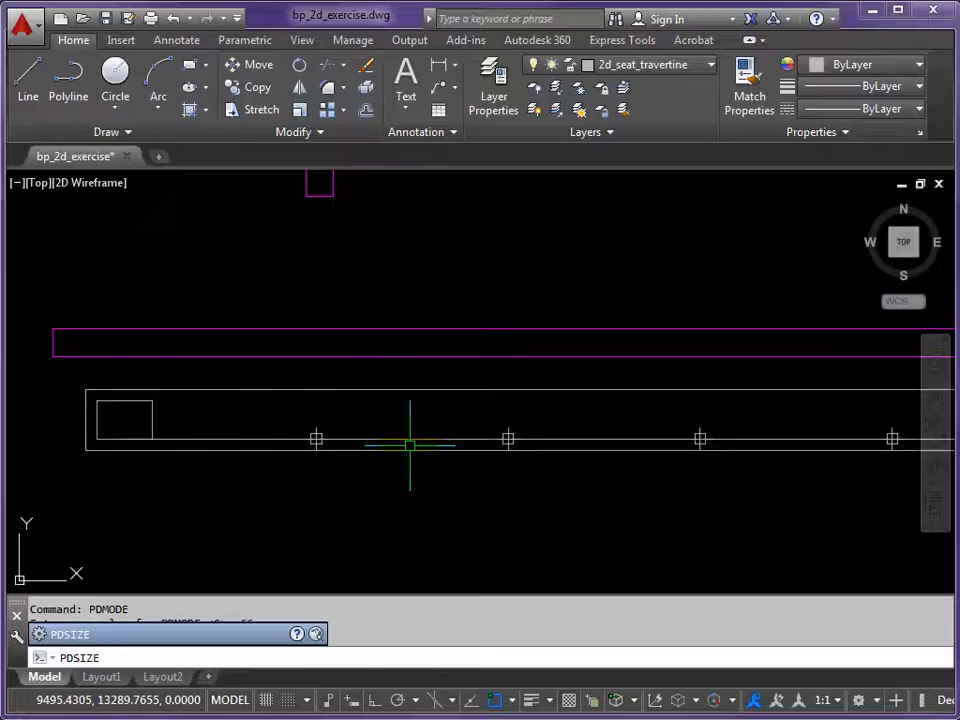
key("Return")
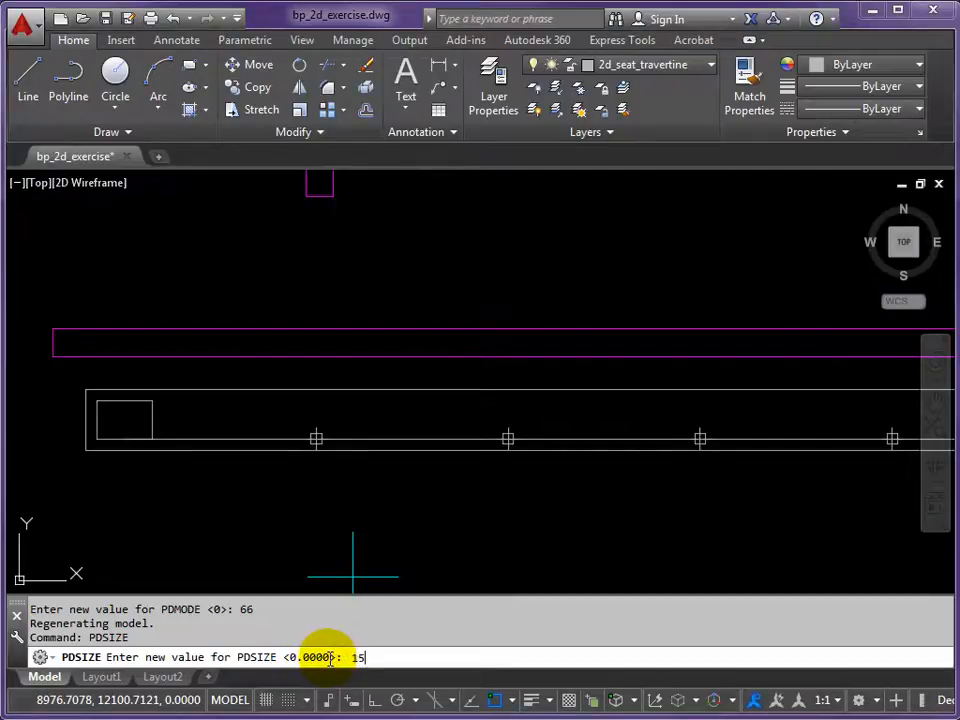
key("Return")
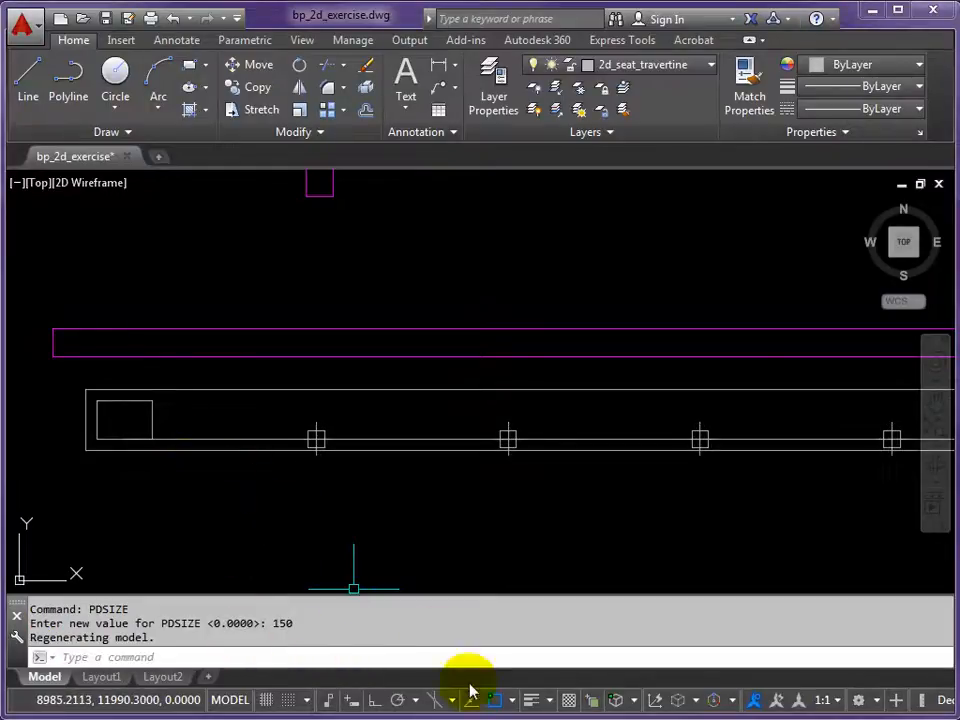
Turn on the Node object snap for picking the division points
left_click(493, 702)
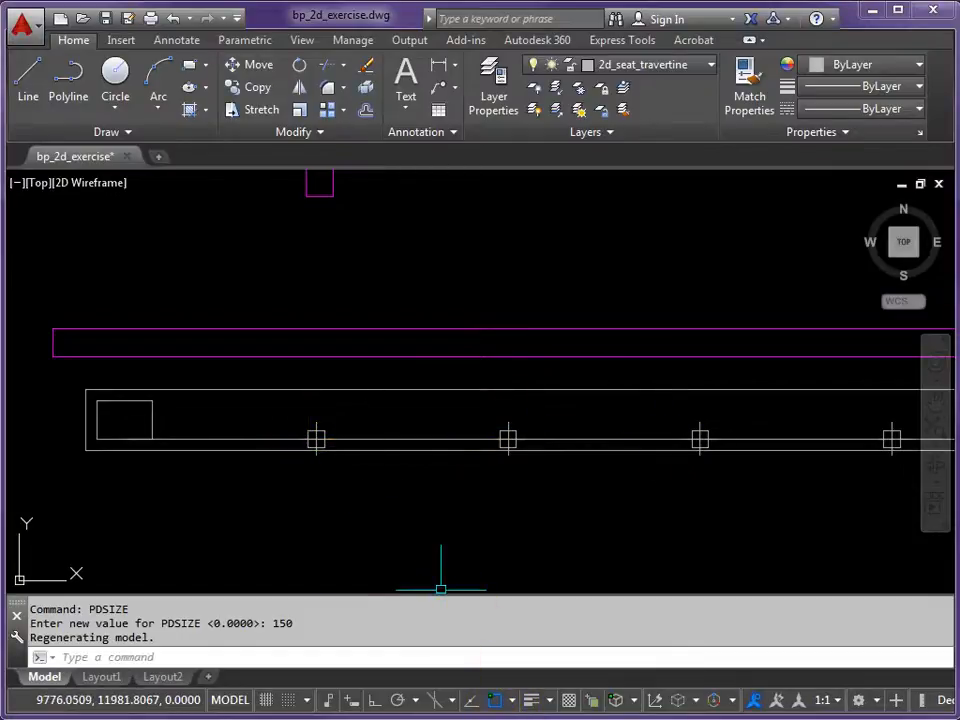
right_click(493, 705)
left_click(510, 445)
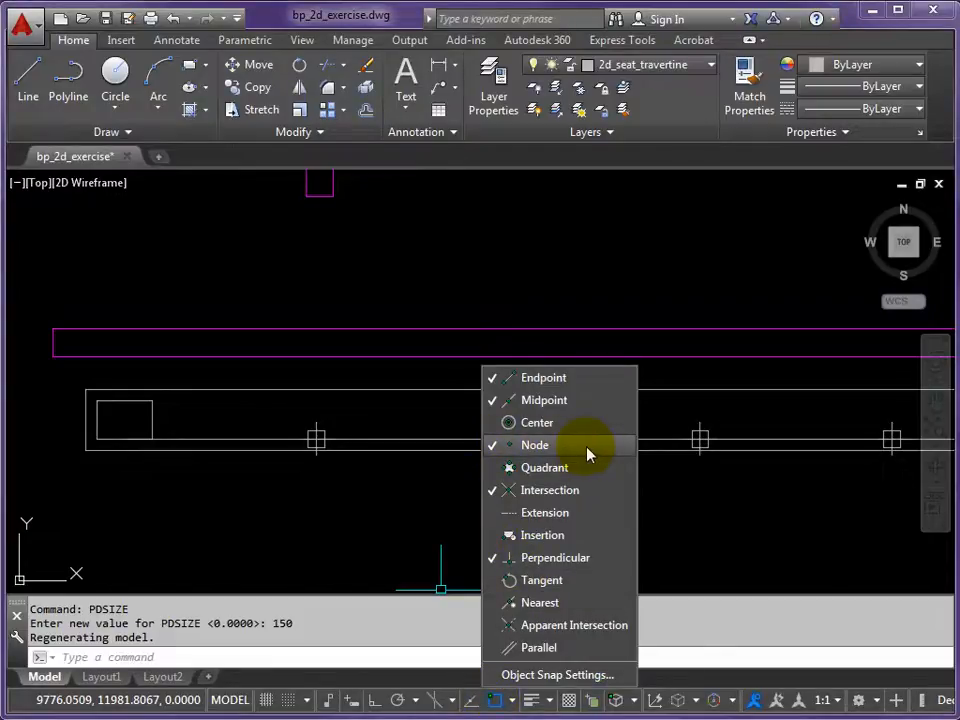
left_click(370, 532)
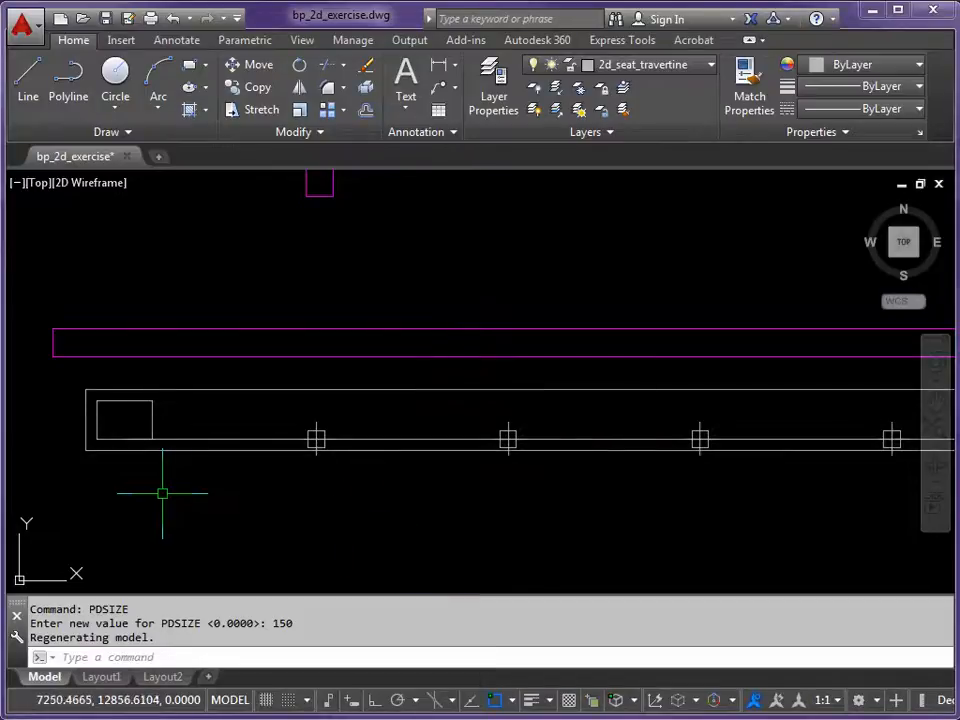
Copy the small rectangle at the seat's left end from its lower-edge midpoint to each division point along the guide line
type("CP")
key("Return")
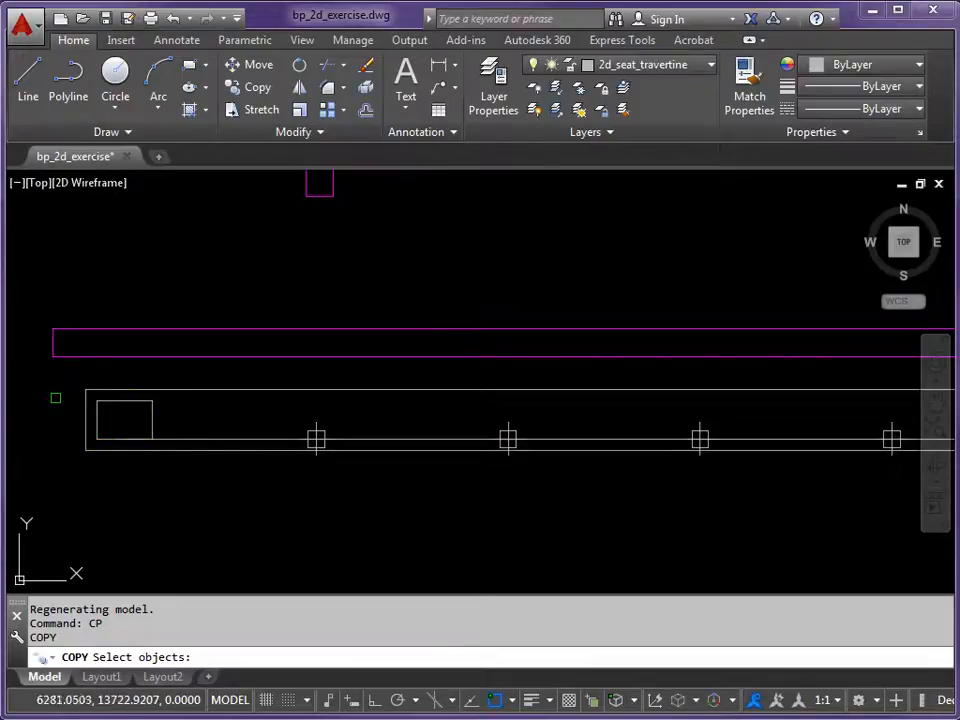
left_click(55, 397)
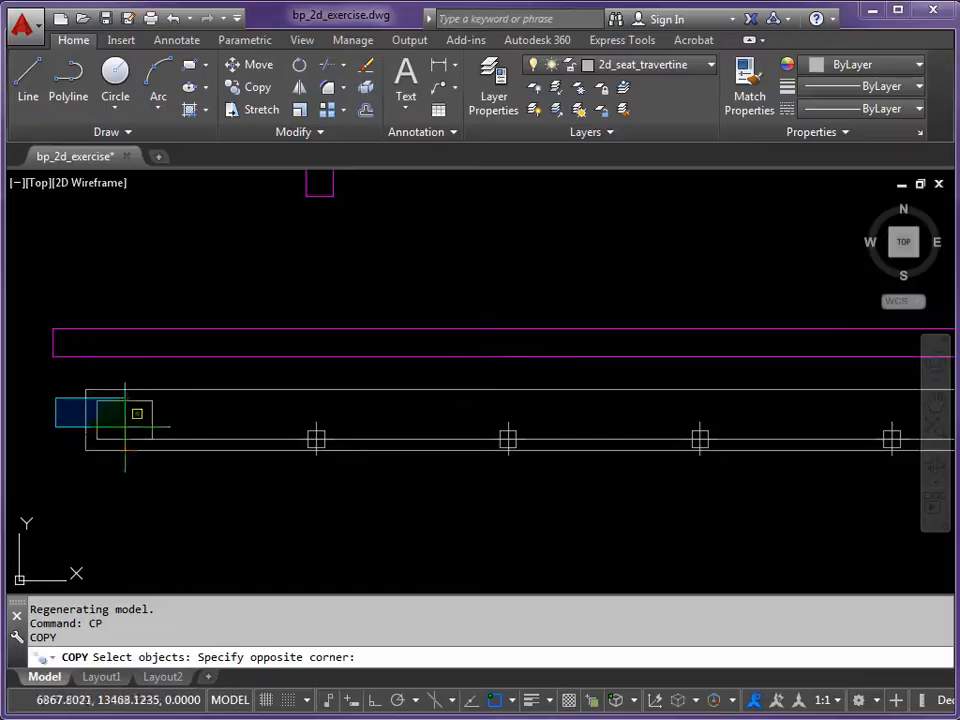
left_click(177, 443)
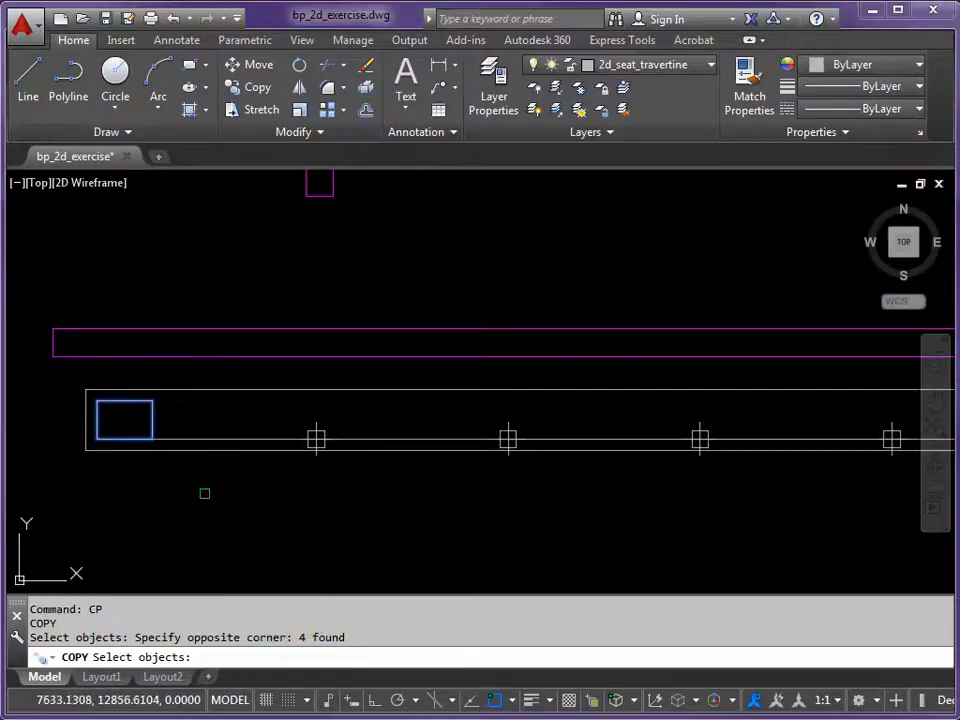
key("Return")
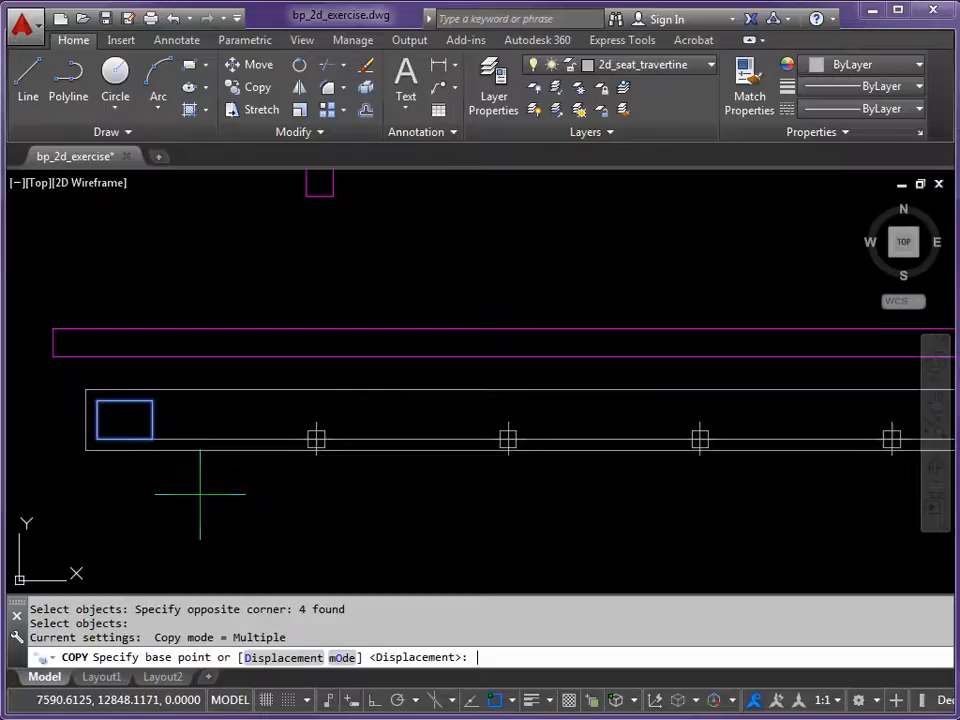
left_click(124, 439)
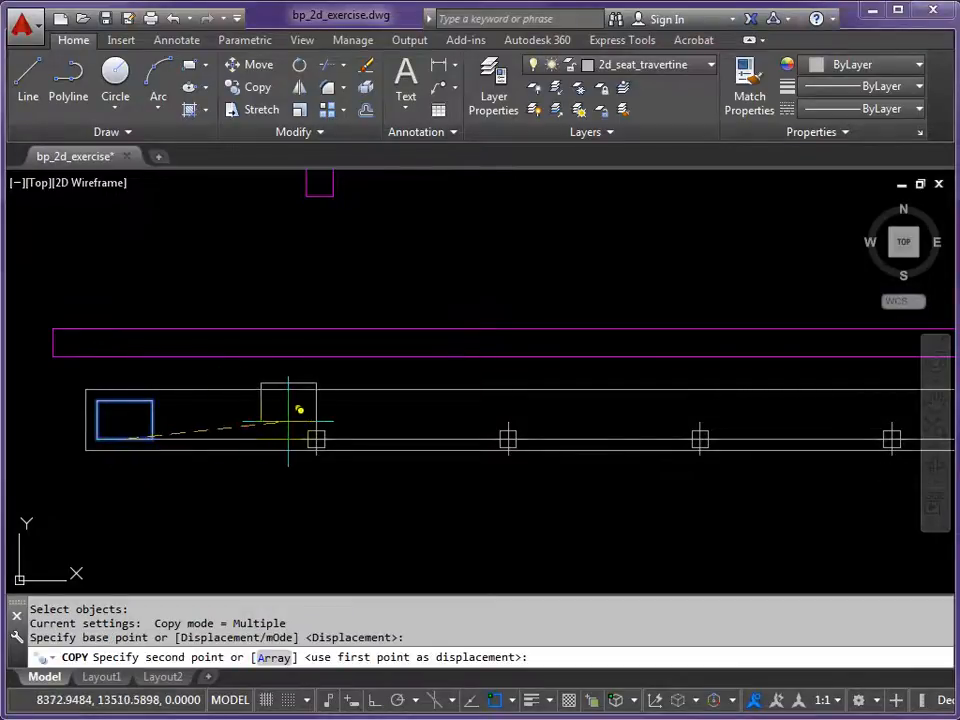
left_click(316, 439)
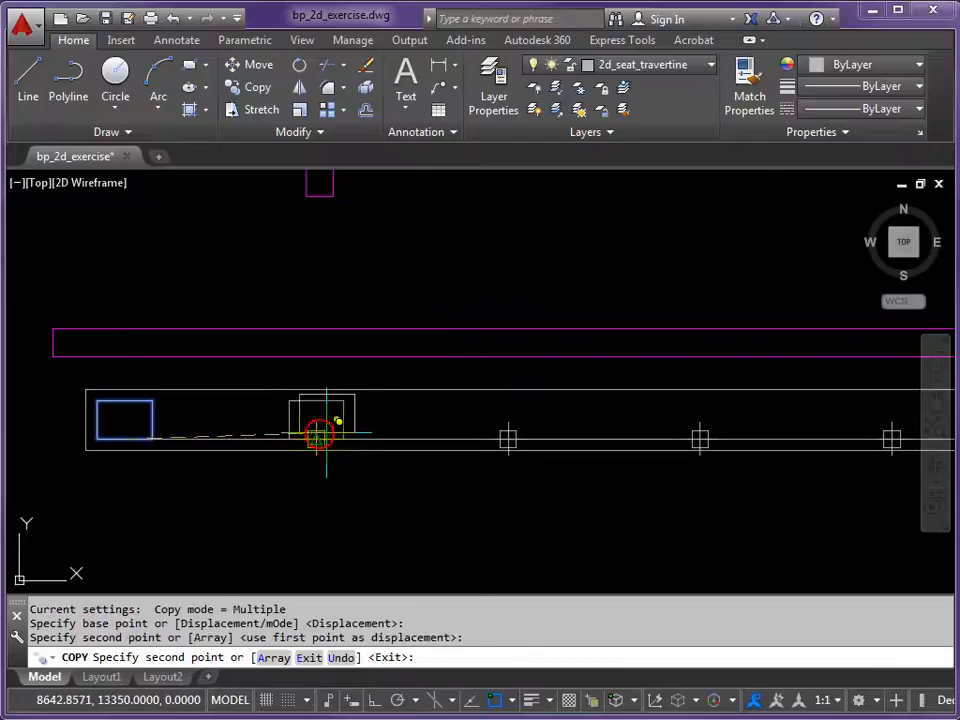
left_click(508, 439)
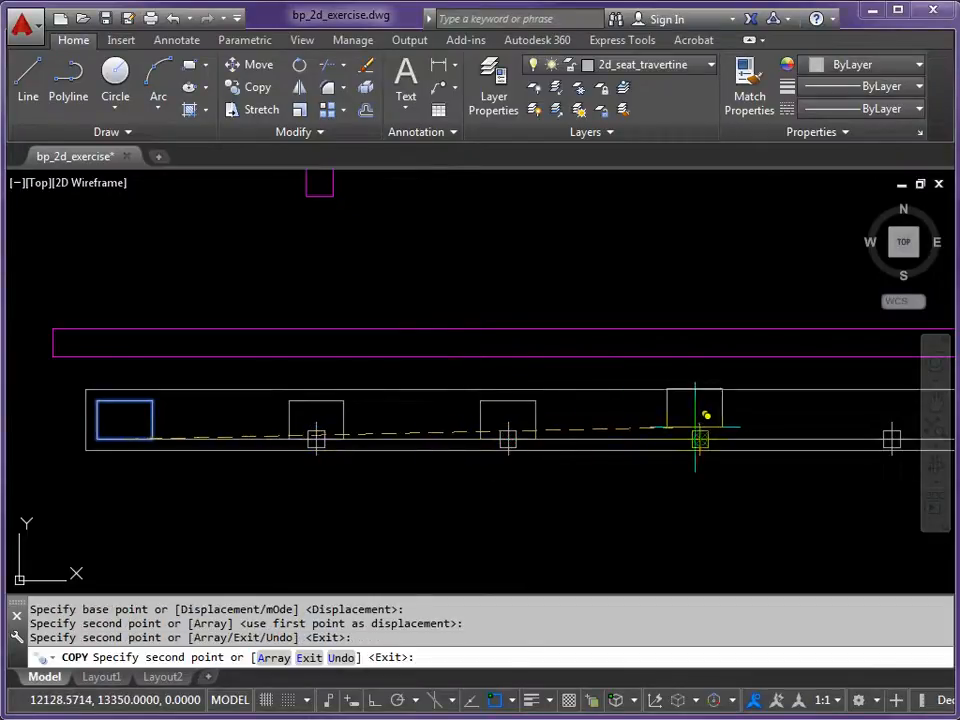
left_click(700, 439)
left_click(886, 432)
middle_click_drag(884, 422, 96, 418)
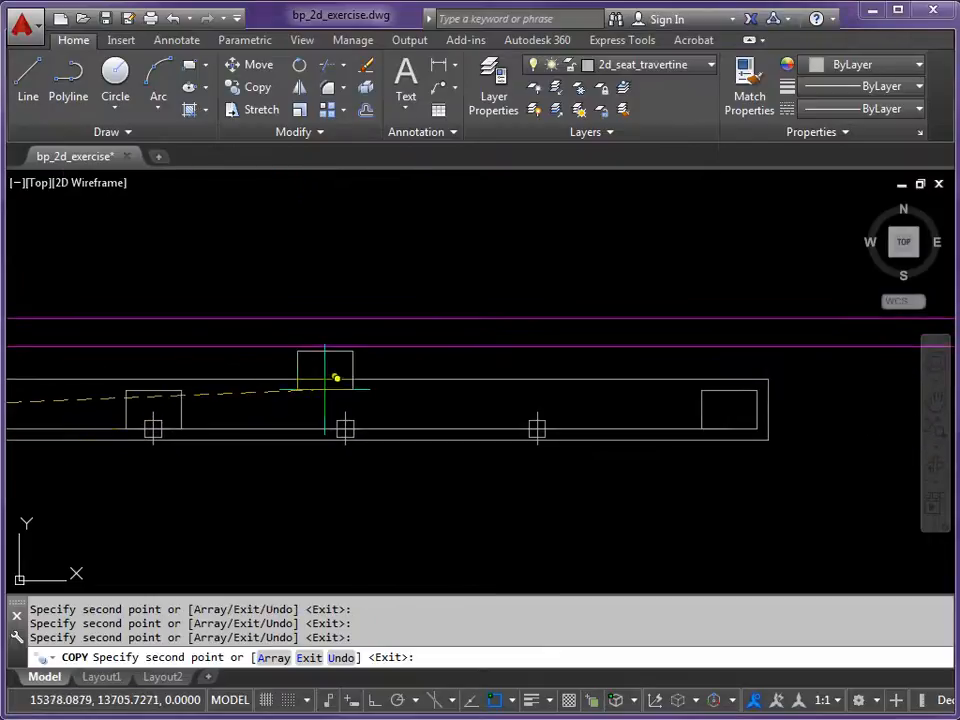
left_click(345, 429)
left_click(537, 429)
key("Return")
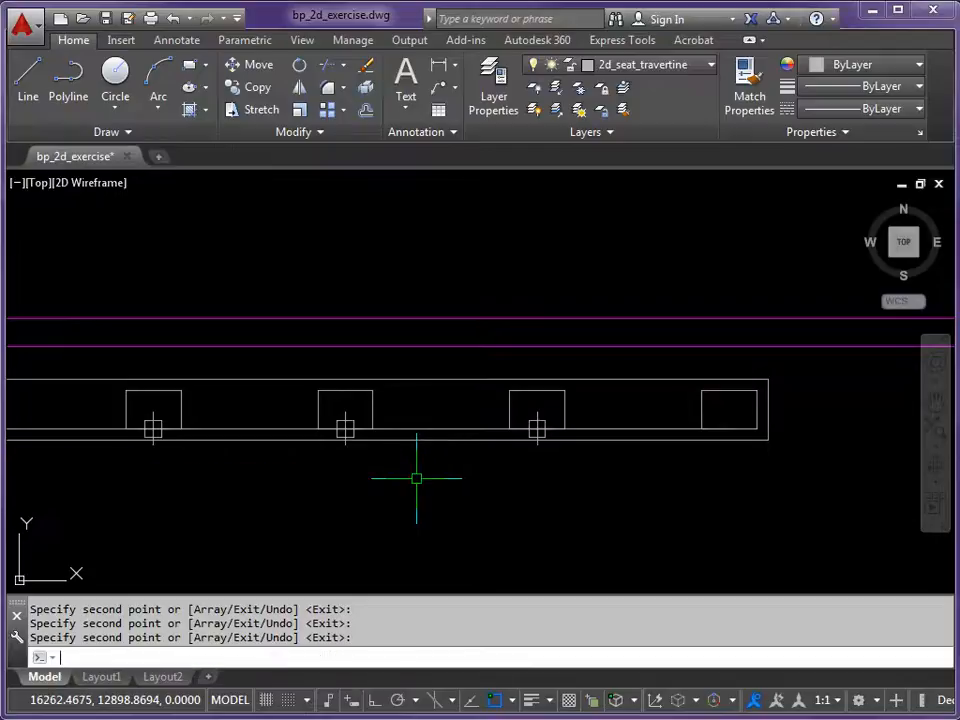
Delete the horizontal guide line running through the lower edges of the small rectangles
scroll(403, 480, "down", 2)
mouse_move(403, 480)
middle_mouse_down()
mouse_move(317, 471)
mouse_move(540, 467)
middle_mouse_up()
left_click(424, 444)
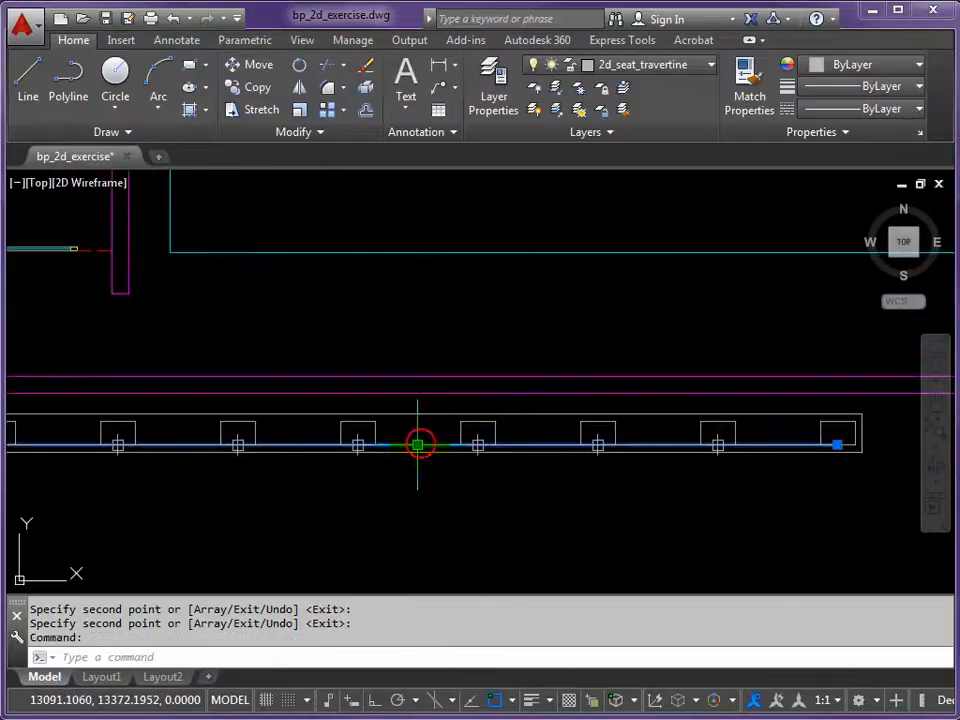
key("Delete")
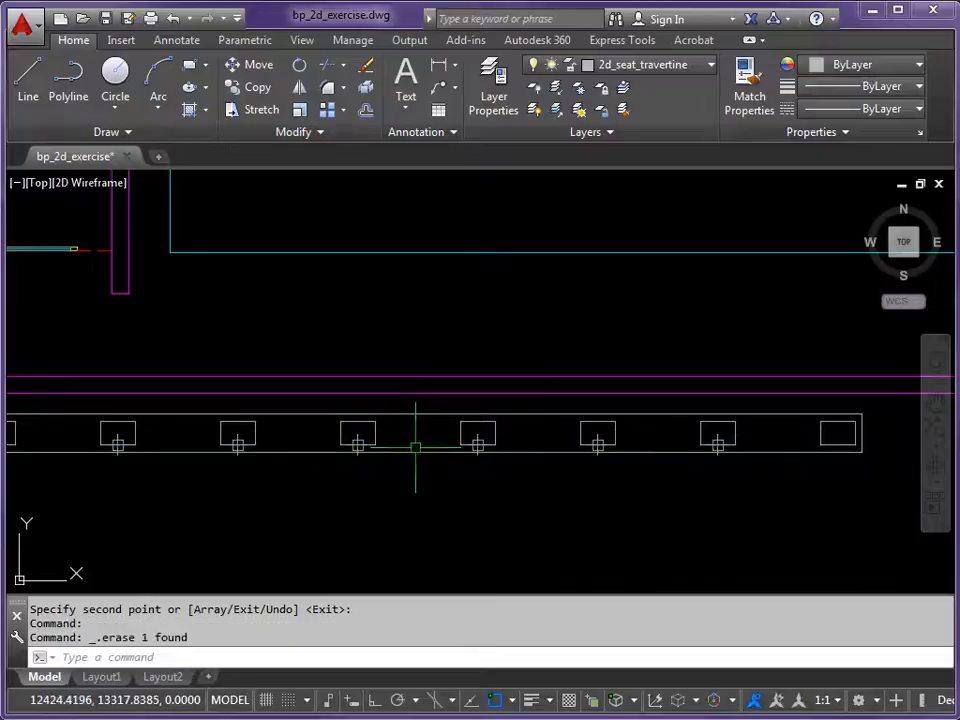
Select all division points with an SSX filter based on one of them, and erase that previous selection set
scroll(362, 447, "up", 4)
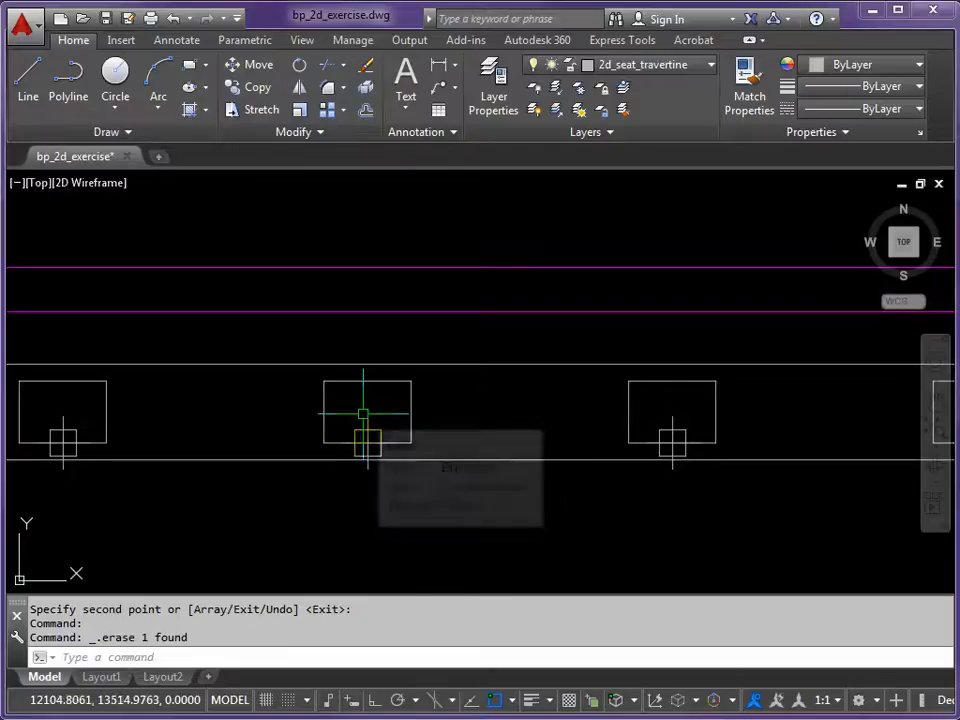
type("ssx")
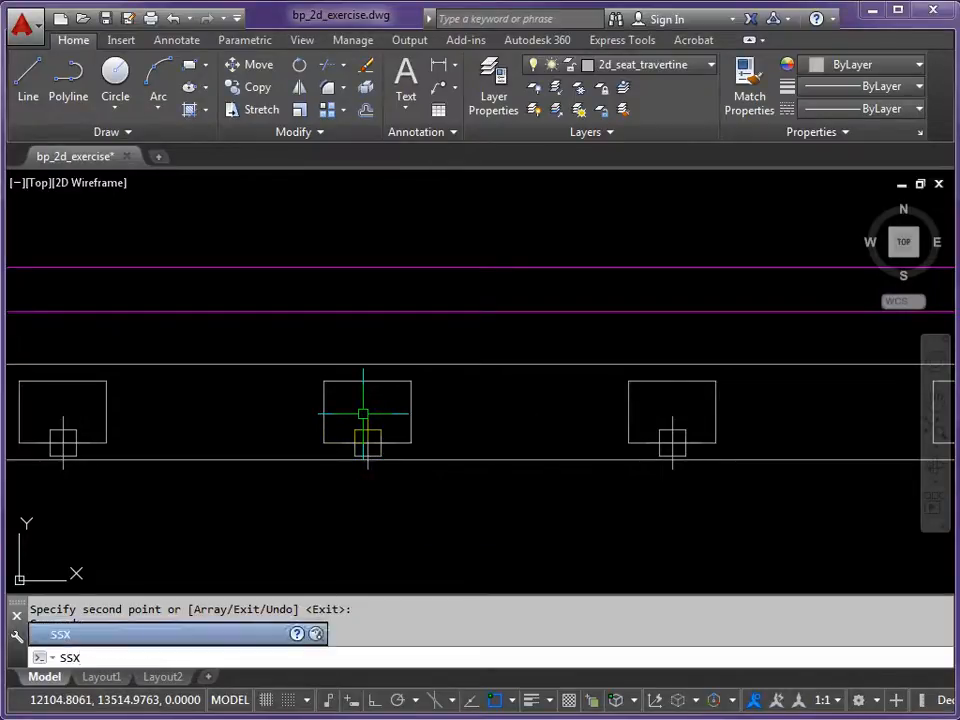
key("Return")
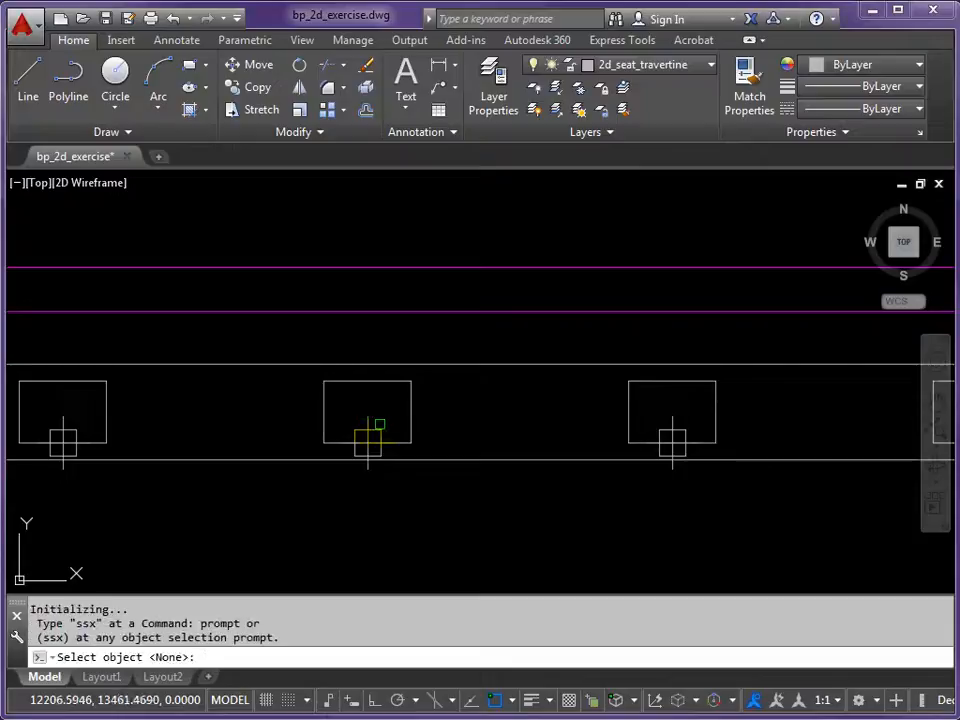
left_click(358, 431)
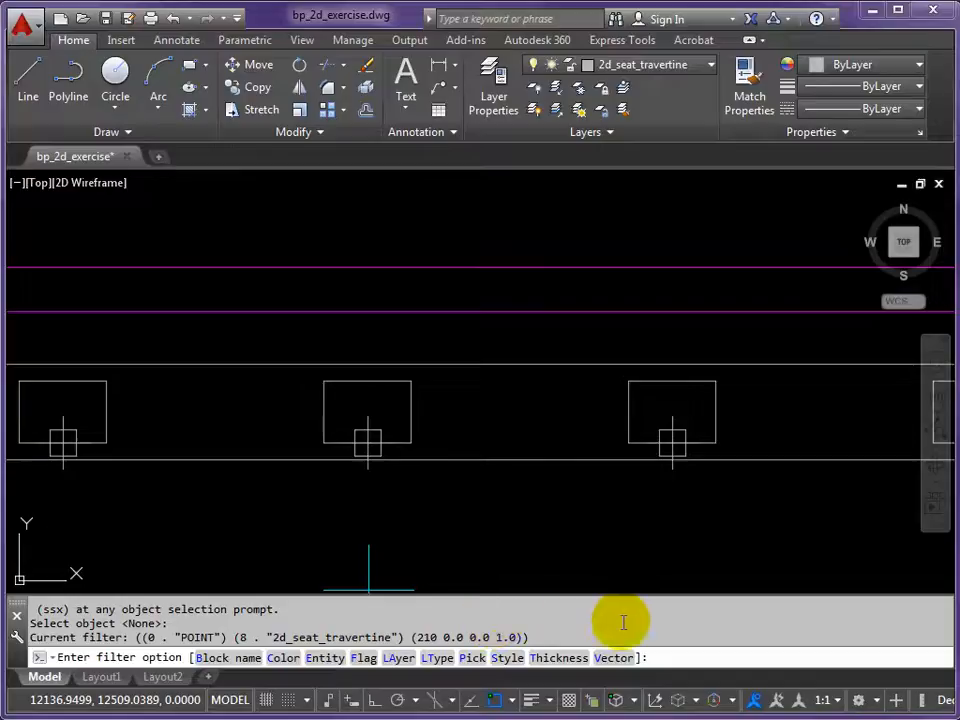
key("Return")
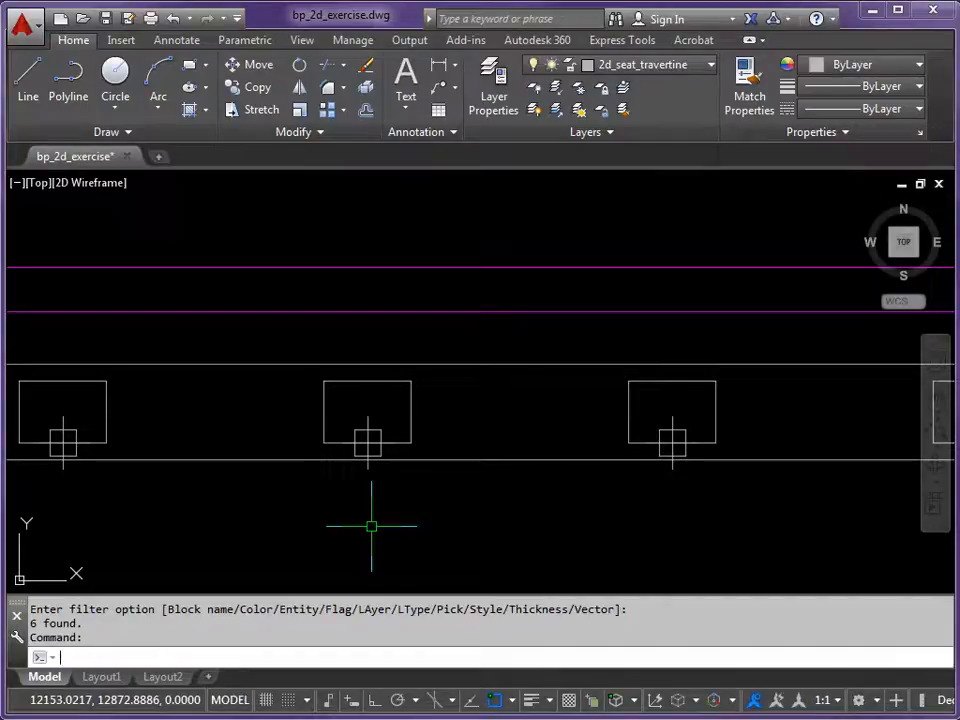
key("Return")
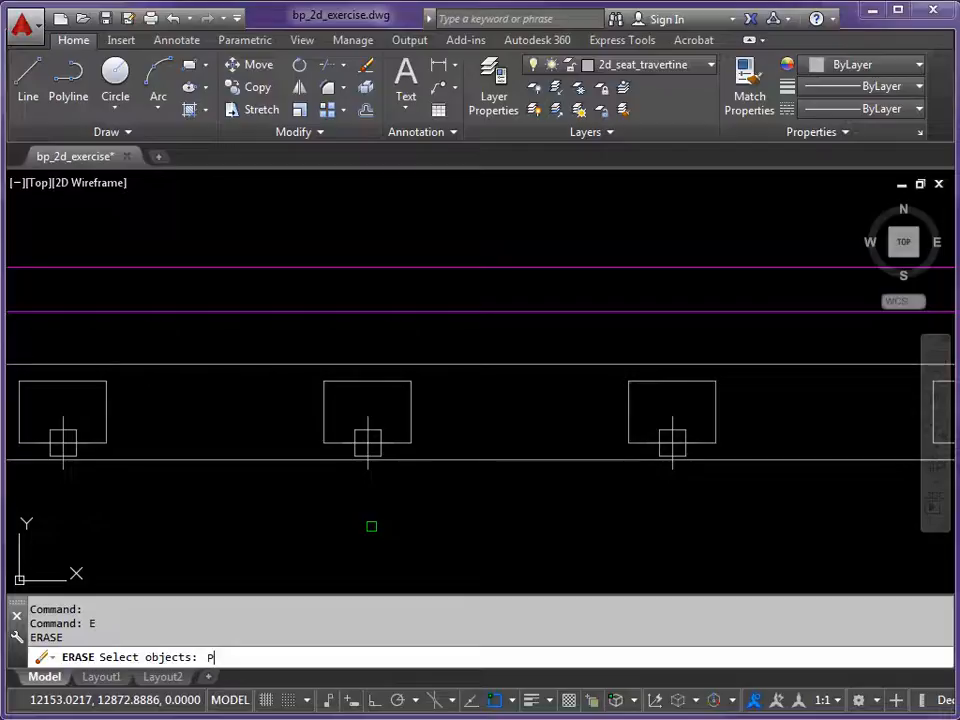
type("P")
key("Return")
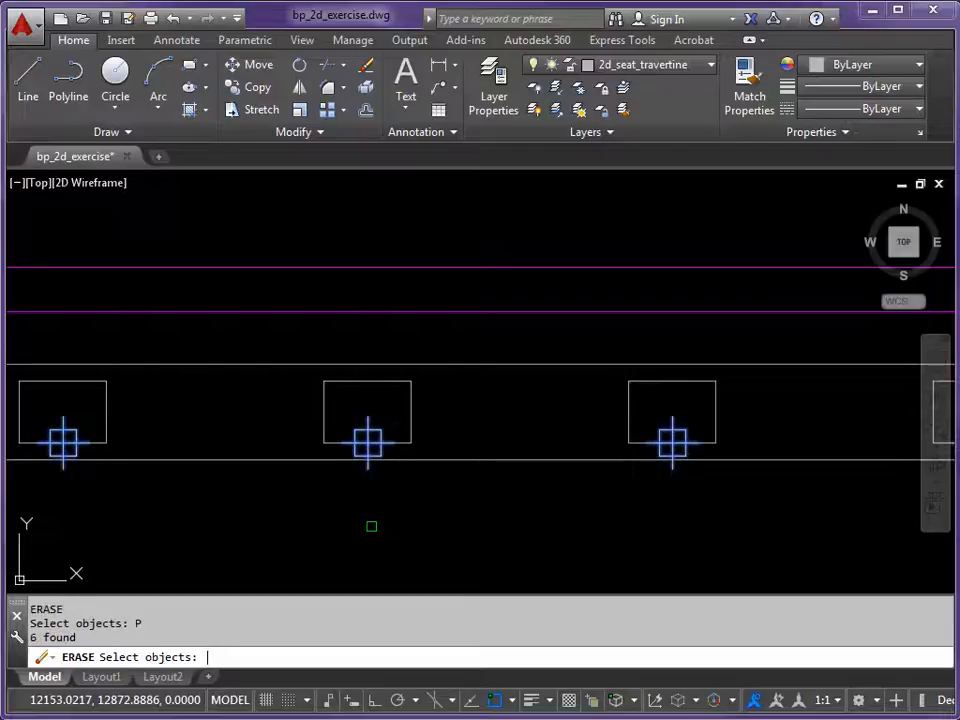
key("Return")
scroll(422, 461, "down", 3)
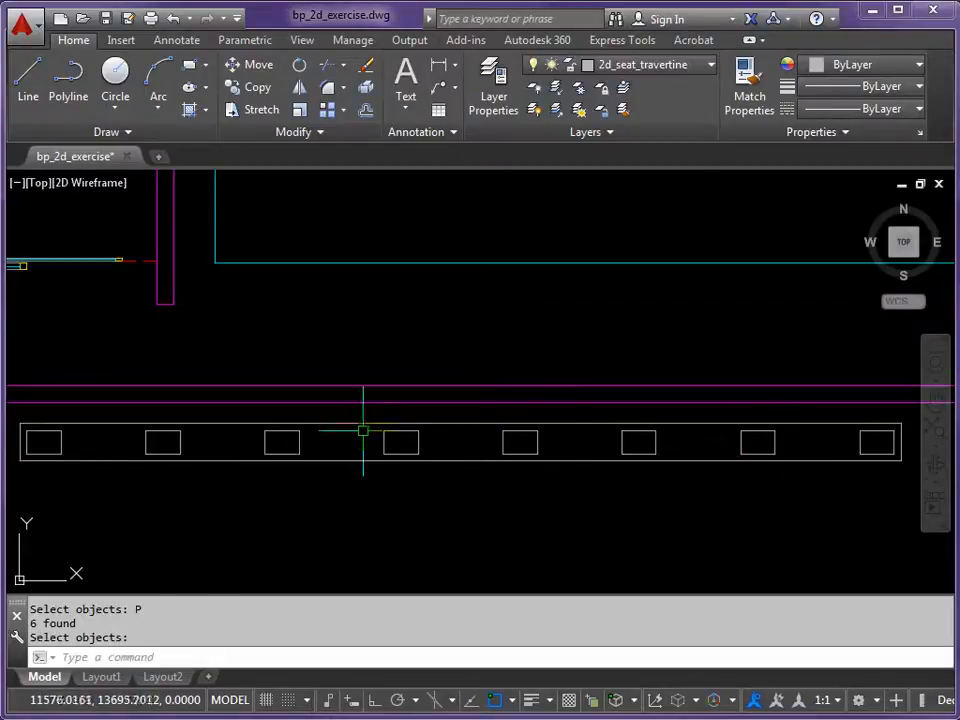
Offset the top, left and right plinth edges around the small building 150 towards the inside
scroll(364, 420, "down", 3)
mouse_move(364, 414)
middle_mouse_down()
mouse_move(435, 431)
mouse_move(437, 422)
middle_mouse_up()
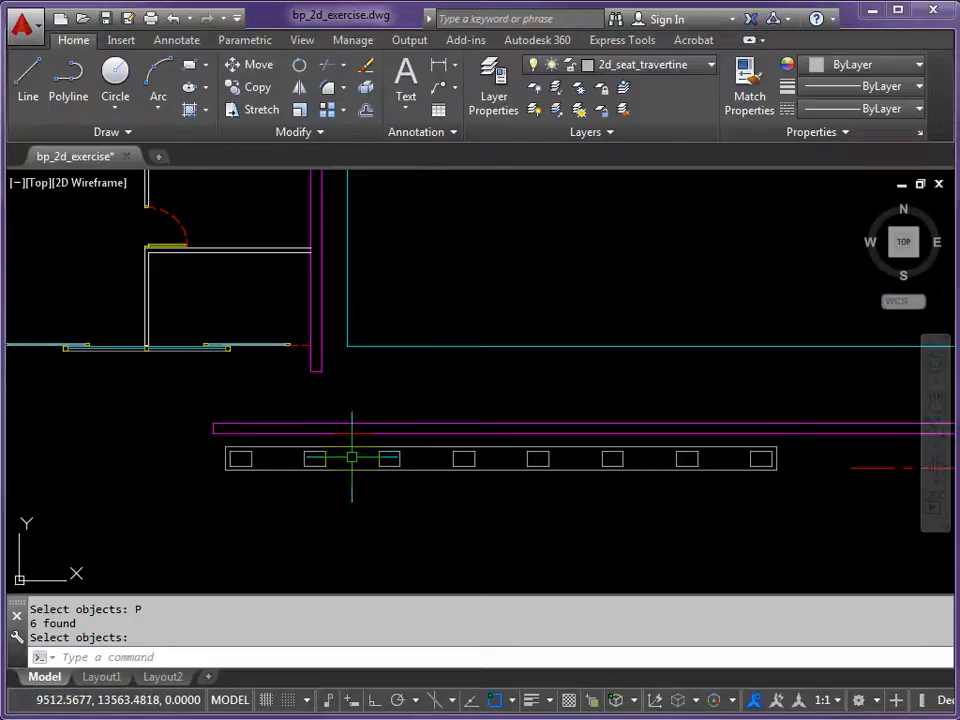
mouse_move(133, 439)
middle_mouse_down()
mouse_move(332, 497)
mouse_move(334, 524)
middle_mouse_up()
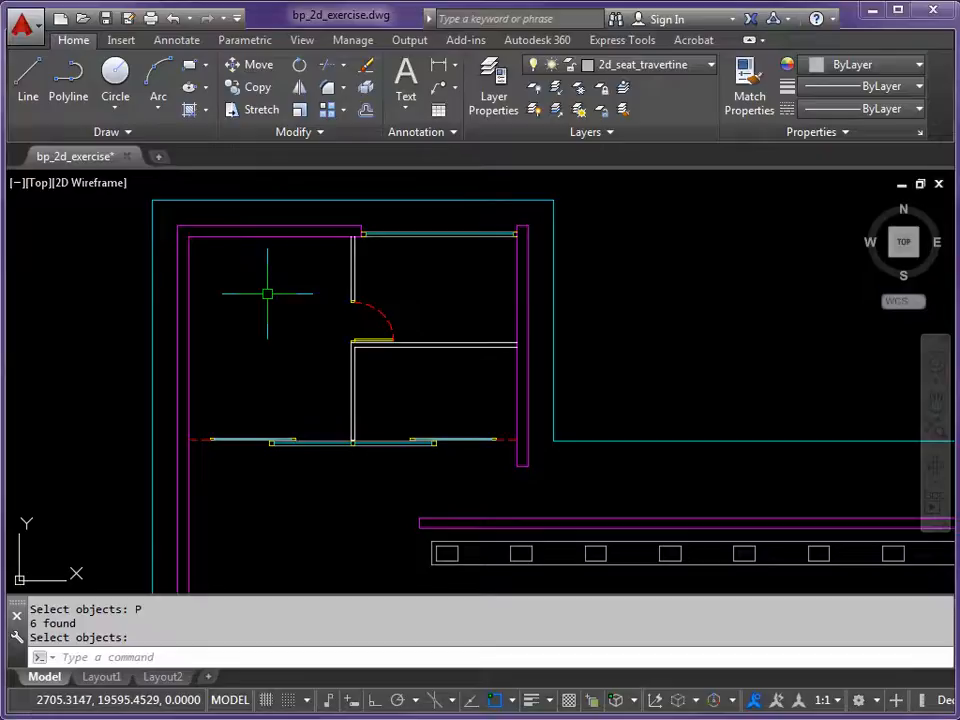
key("Return")
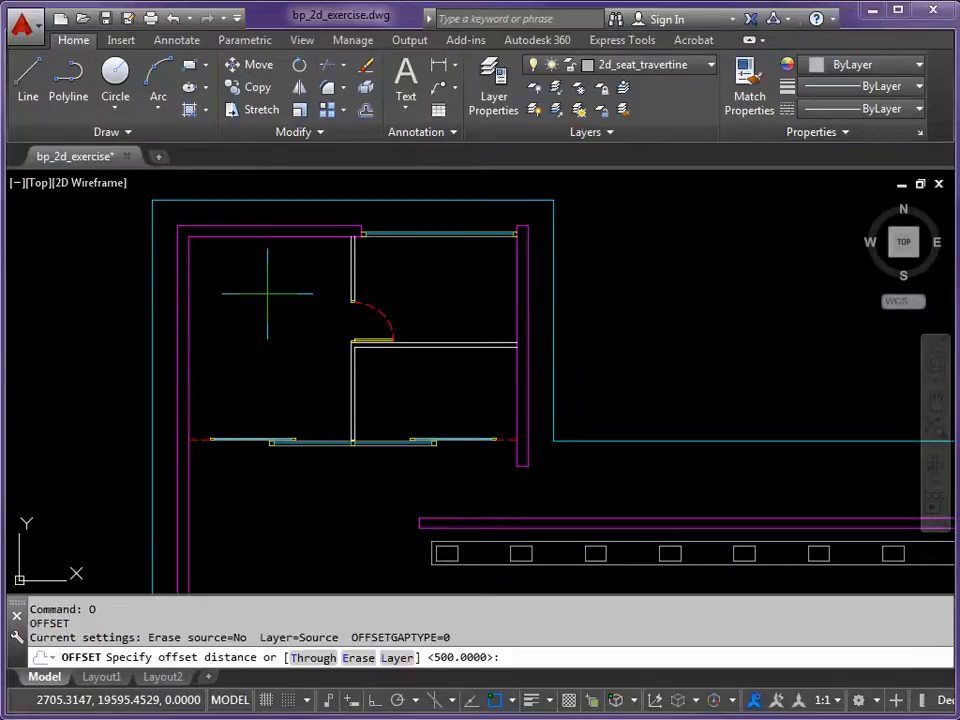
type("150")
key("Return")
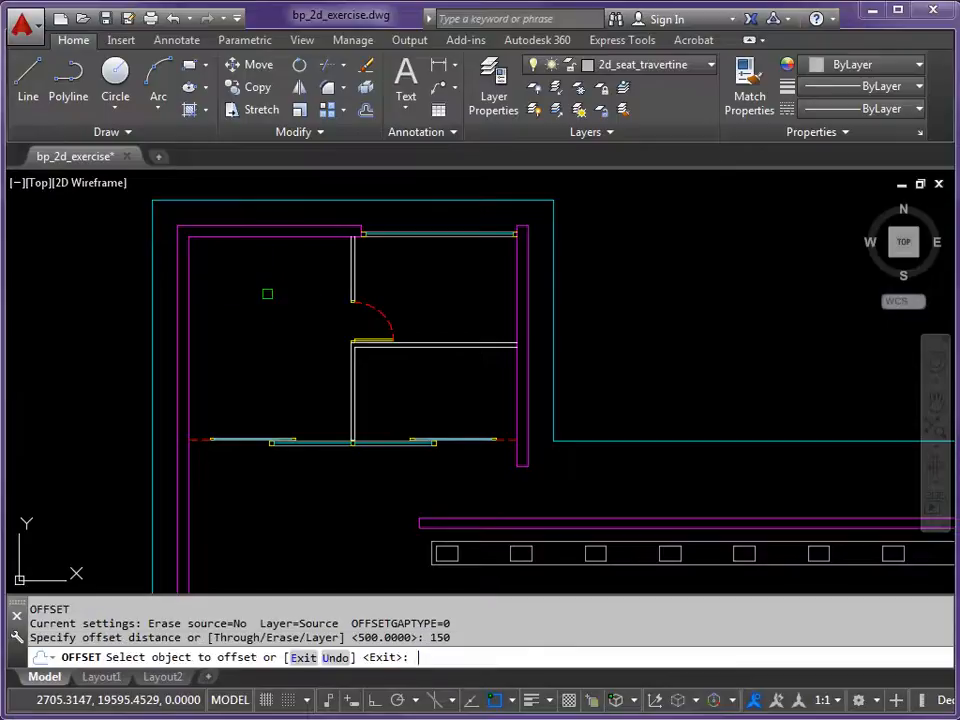
left_click(258, 200)
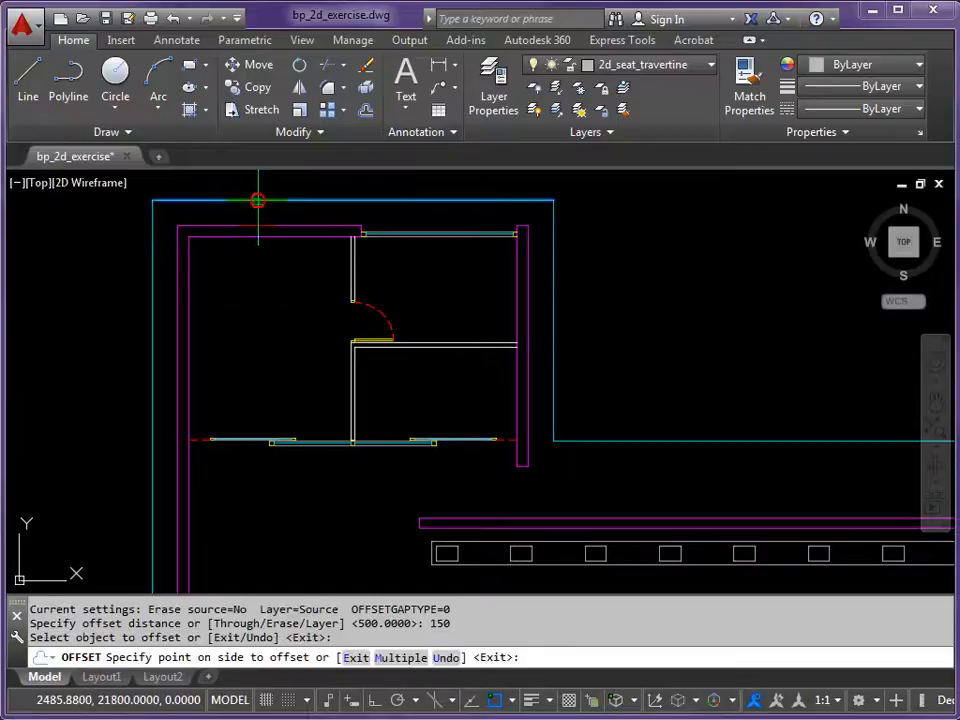
left_click(158, 283)
left_click(153, 300)
left_click(257, 396)
left_click(554, 274)
left_click(430, 278)
key("Escape")
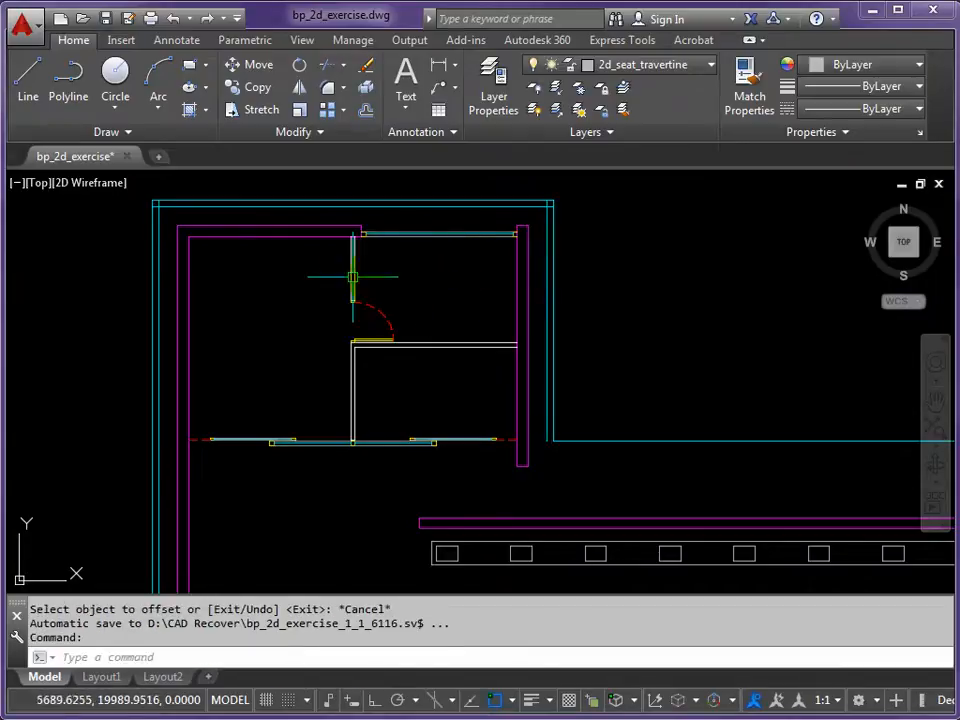
Move the three offset lines around the small building to the 2d_roof_soffit layer
left_click(204, 203)
left_click(547, 242)
left_click(710, 66)
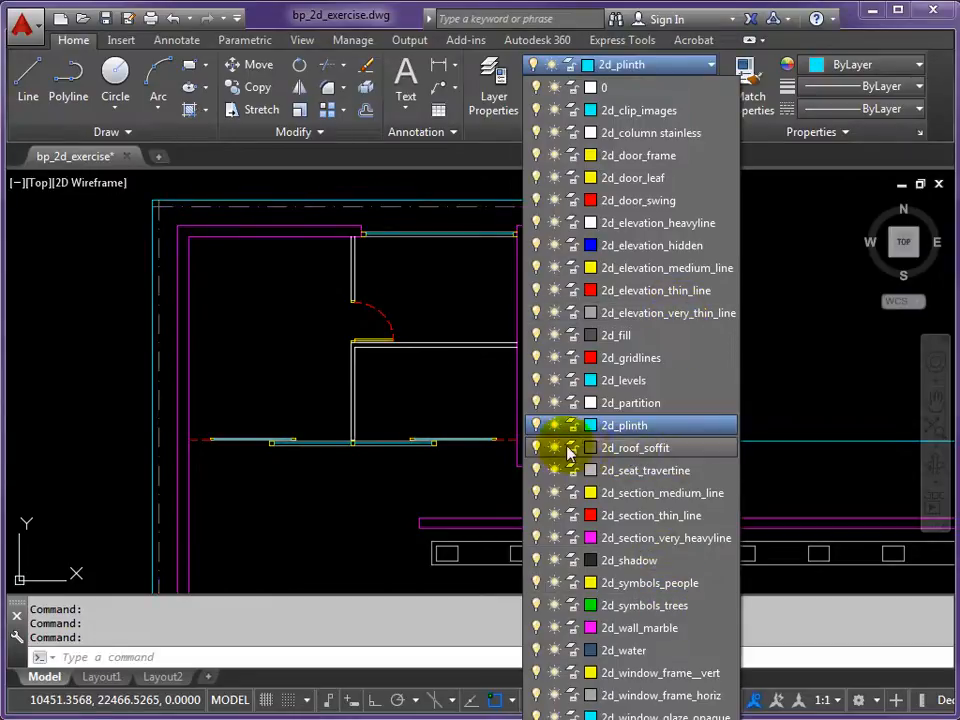
left_click(637, 452)
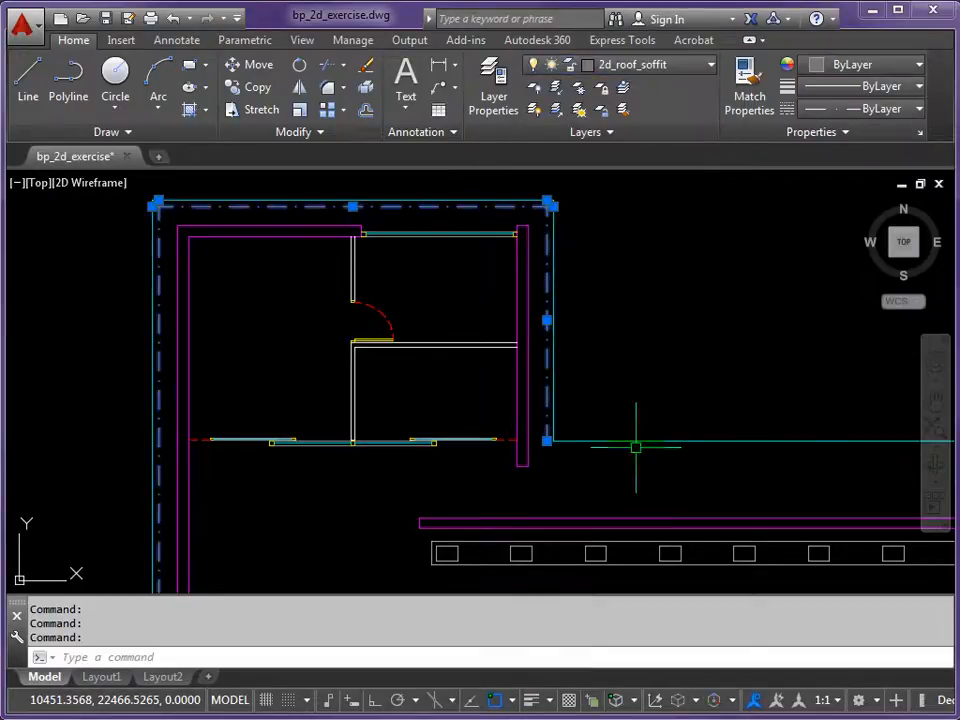
key("Escape")
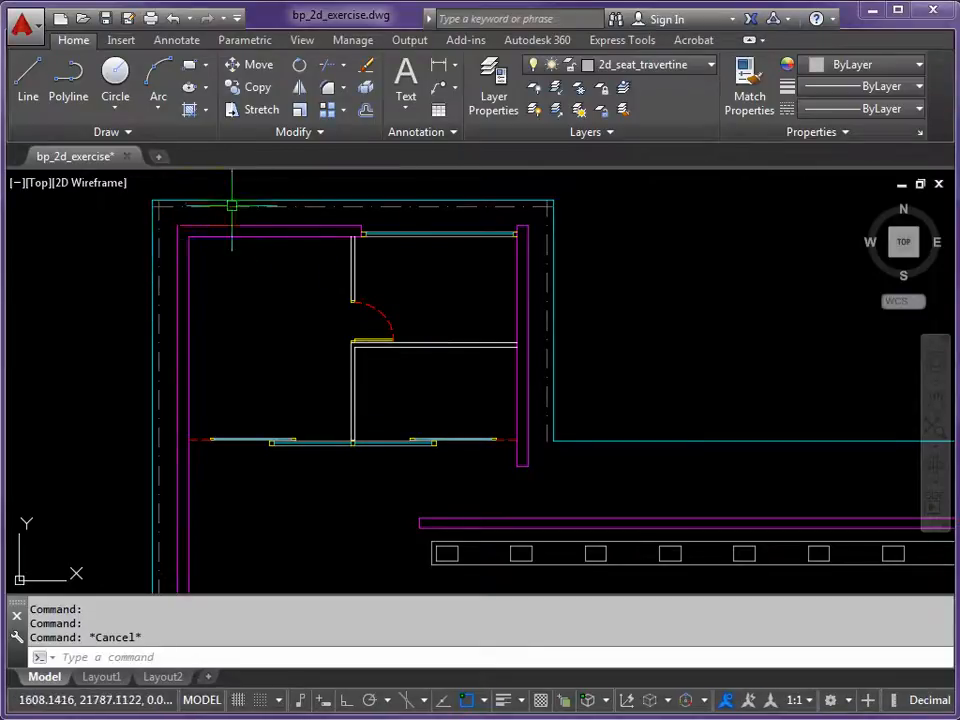
Fillet the small building's soffit lines into sharp corners at the upper left and upper right
type("f")
key("Return")
left_click(159, 247)
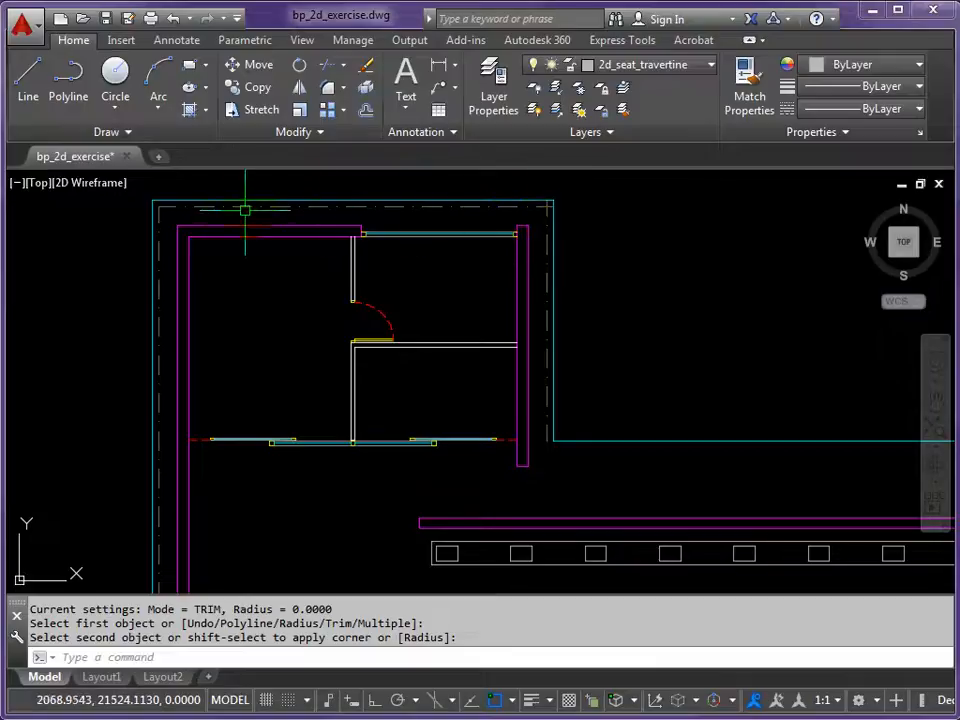
left_click(512, 209)
key("Return")
left_click(511, 209)
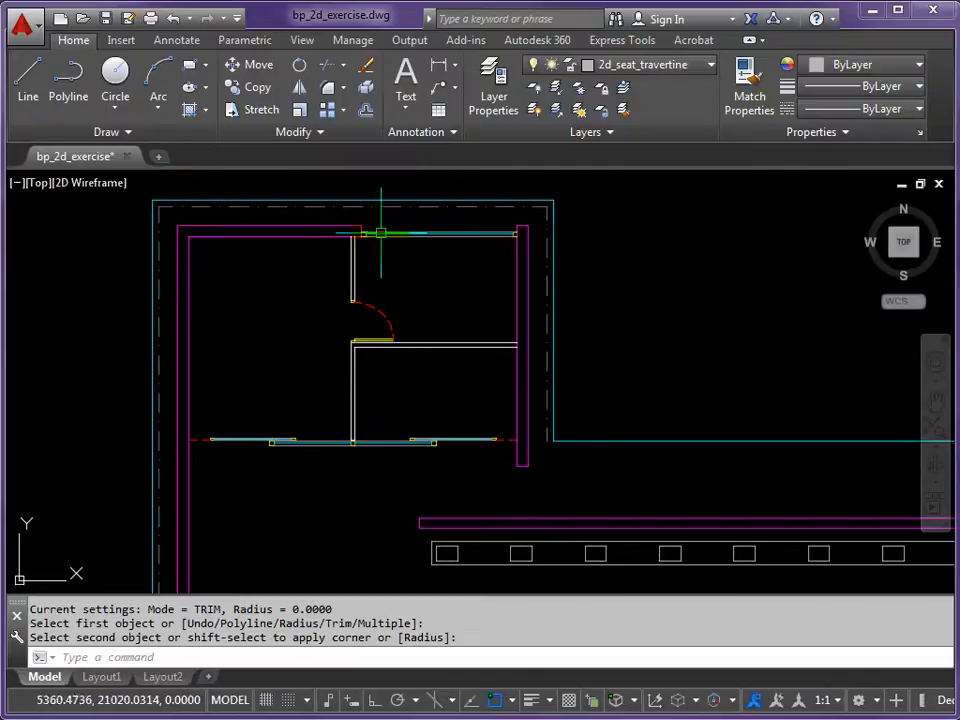
Offset the small building's top soffit line downward by the distance picked between its two end corners
key("Return")
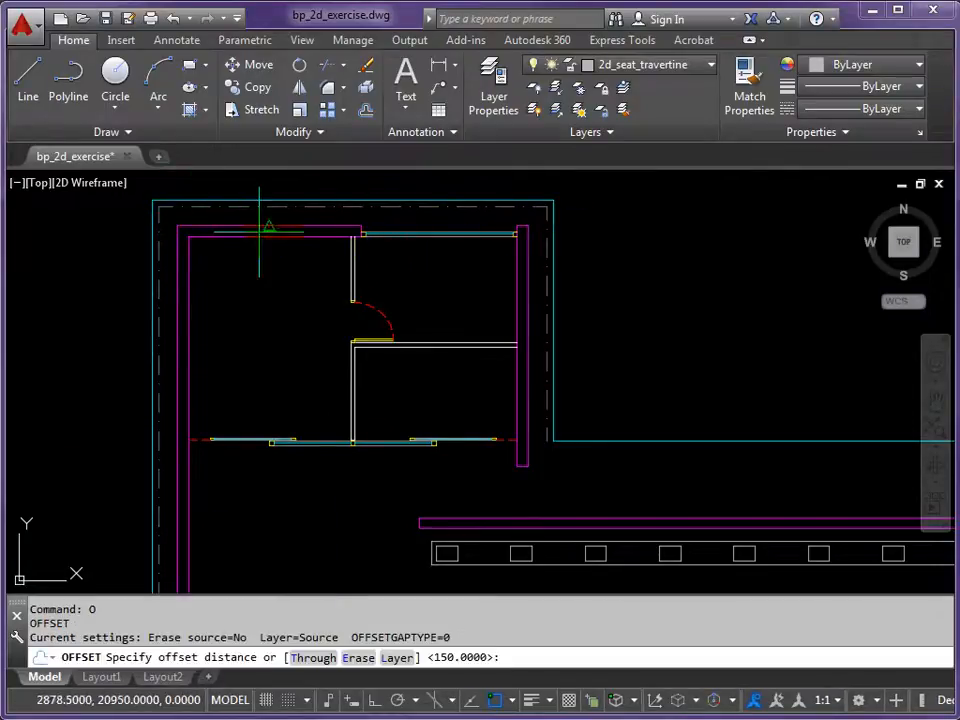
left_click(157, 205)
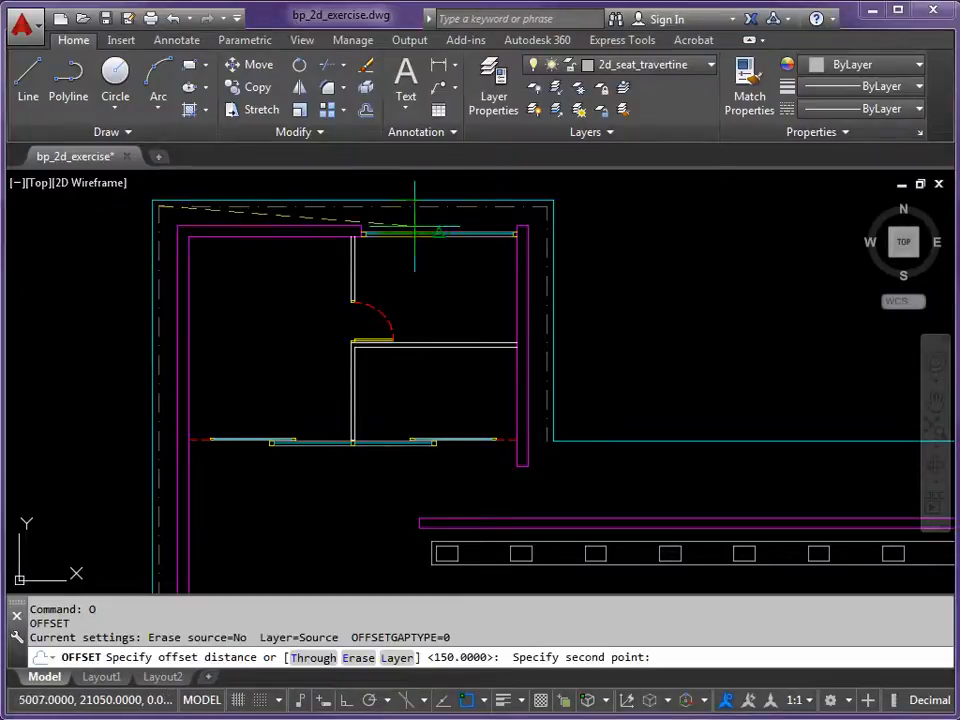
left_click(549, 206)
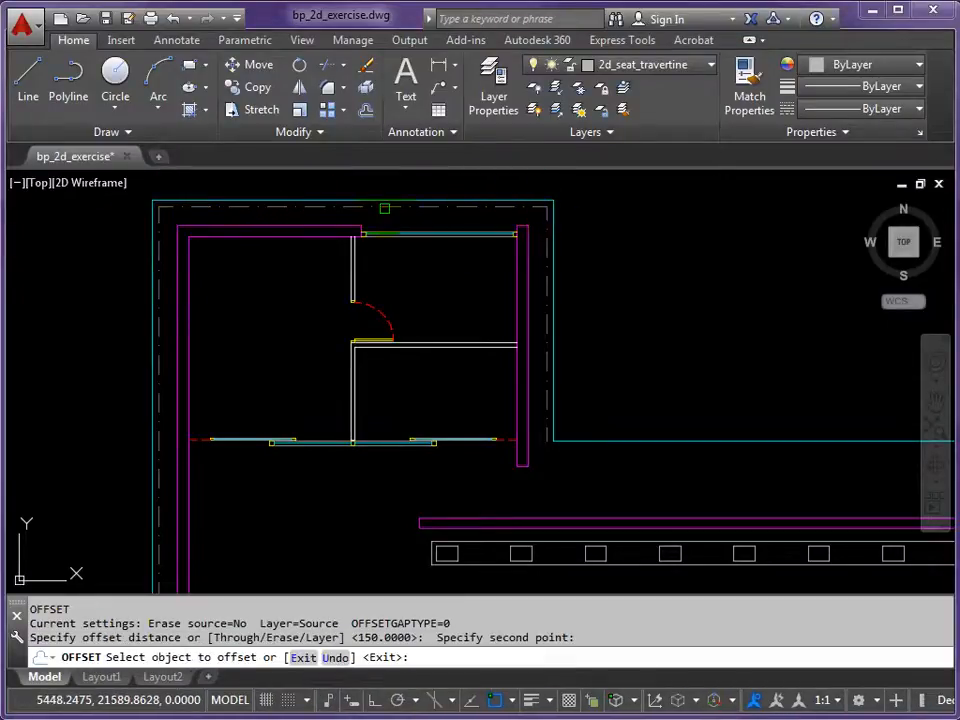
left_click(381, 207)
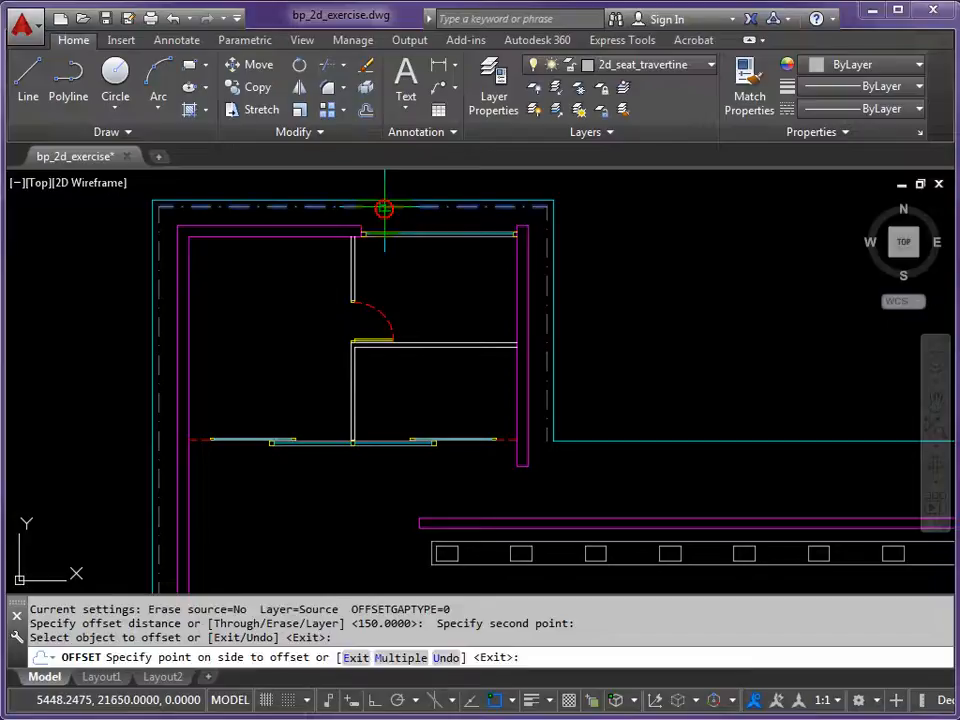
left_click(333, 496)
middle_click_drag(336, 499, 337, 473)
key("Escape")
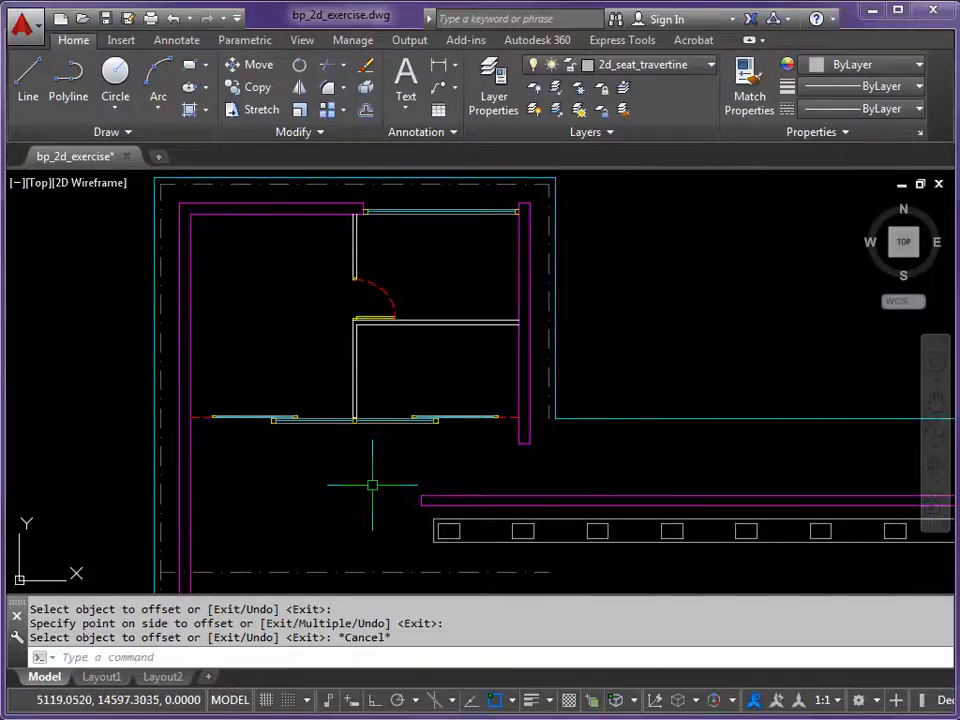
Fillet the lower soffit line with both side lines to close the small building's square roof outline
type("F")
key("Return")
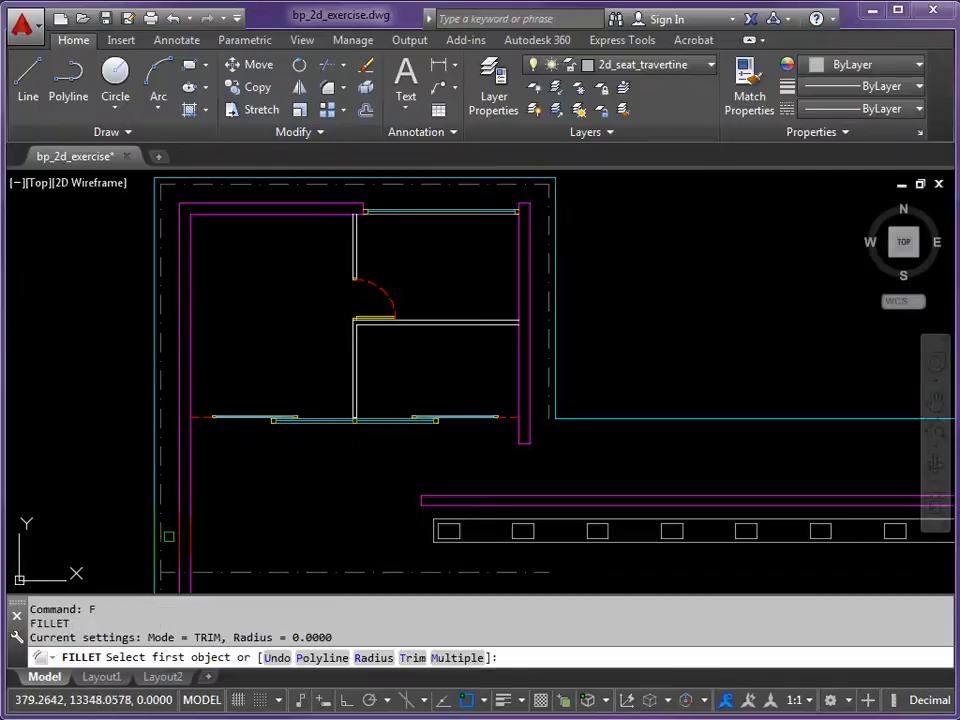
left_click(162, 531)
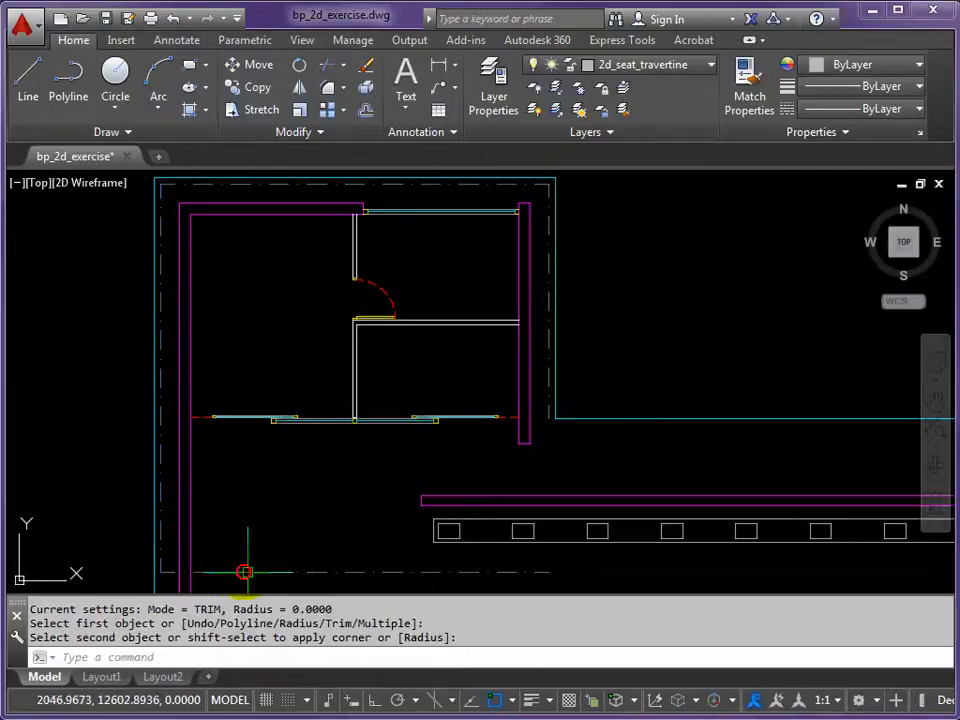
left_click(440, 572)
key("Return")
left_click(463, 571)
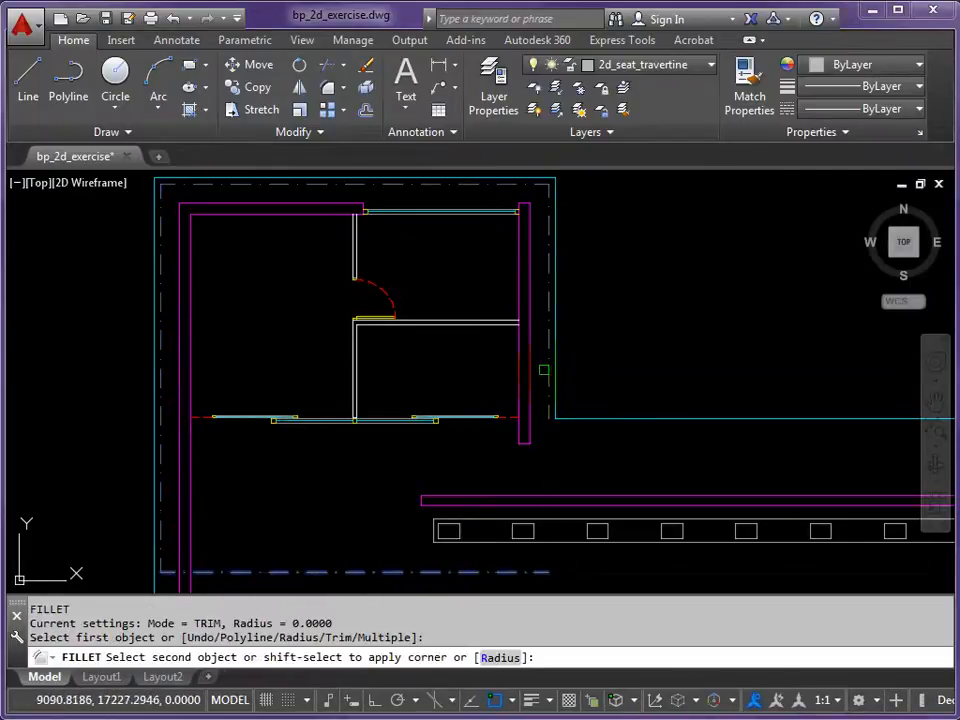
left_click(548, 367)
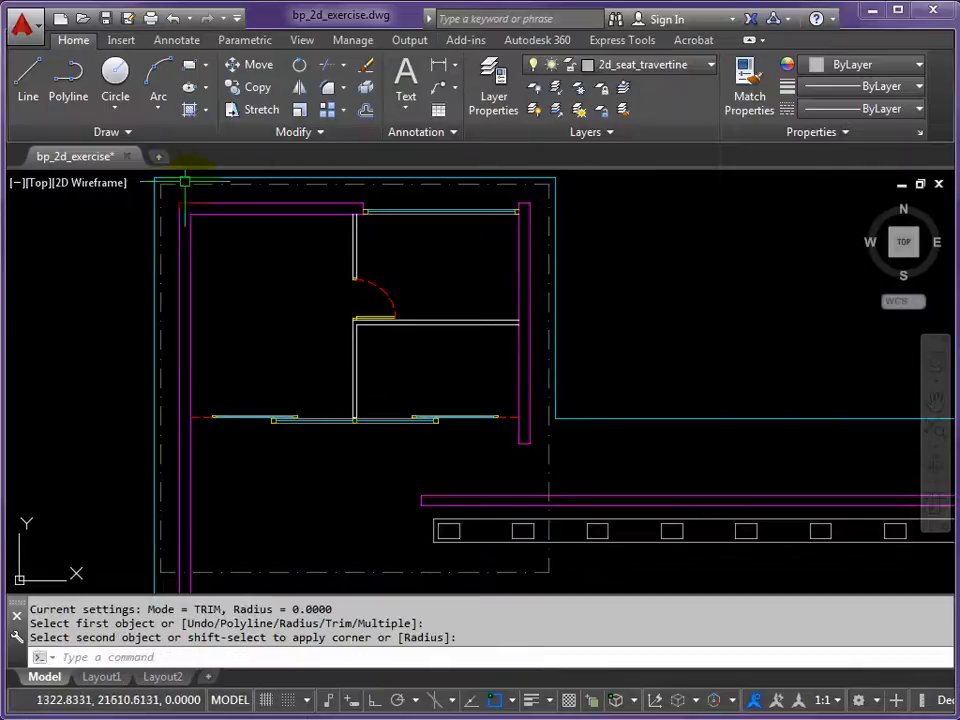
Offset the upper and lower plinth edges around the main pavilion 150 towards the inside
scroll(474, 366, "down", 4)
mouse_move(624, 396)
middle_mouse_down()
mouse_move(249, 300)
mouse_move(228, 305)
middle_mouse_up()
scroll(477, 358, "up", 2)
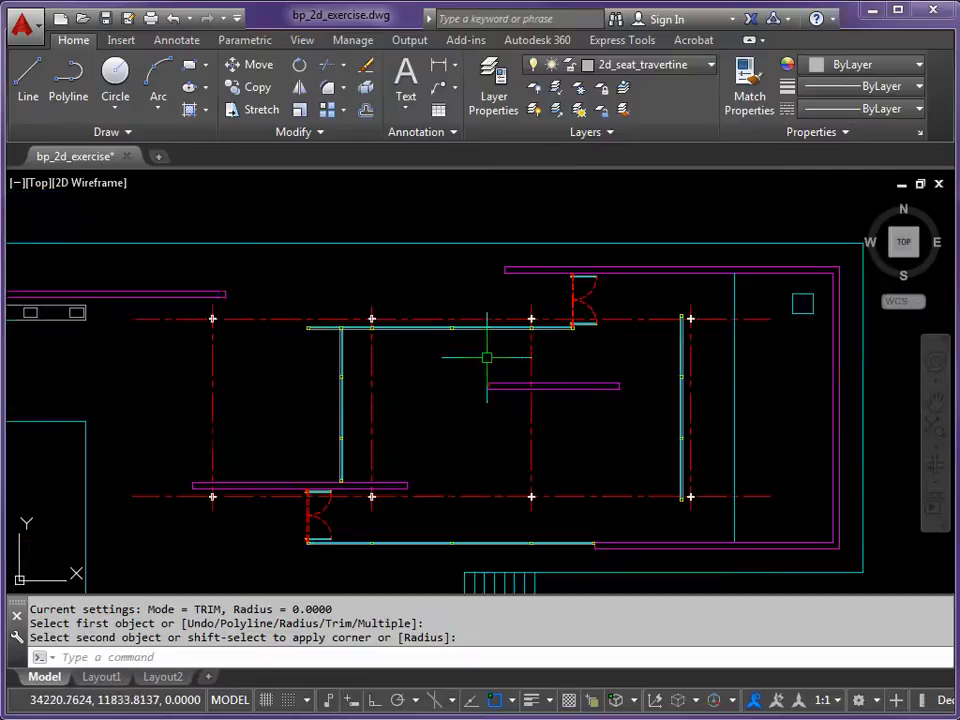
middle_click_drag(489, 350, 451, 337)
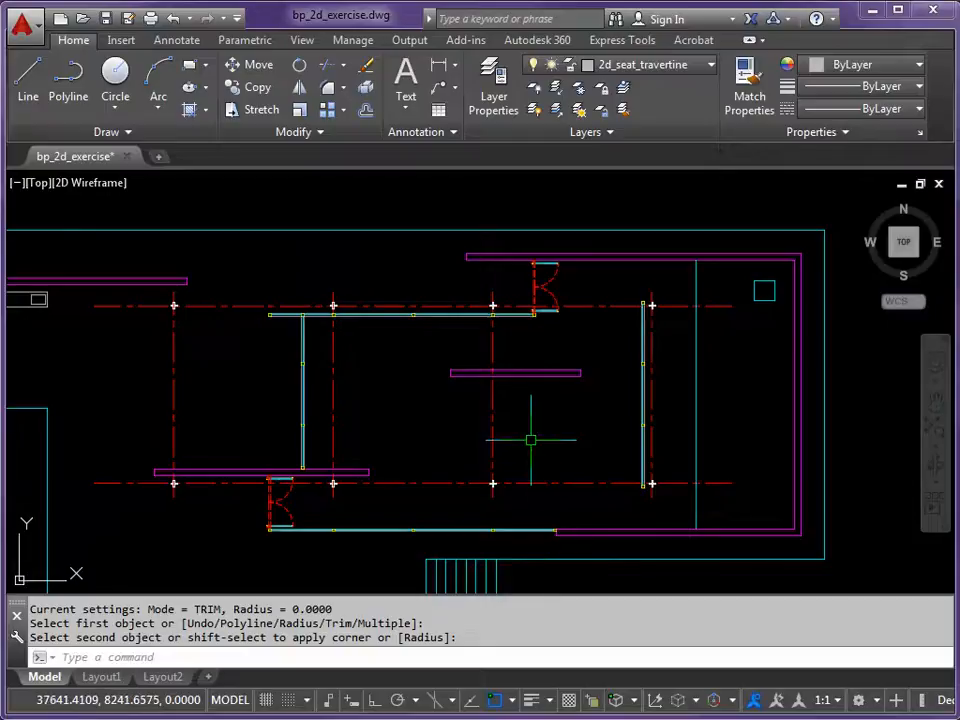
key("Escape")
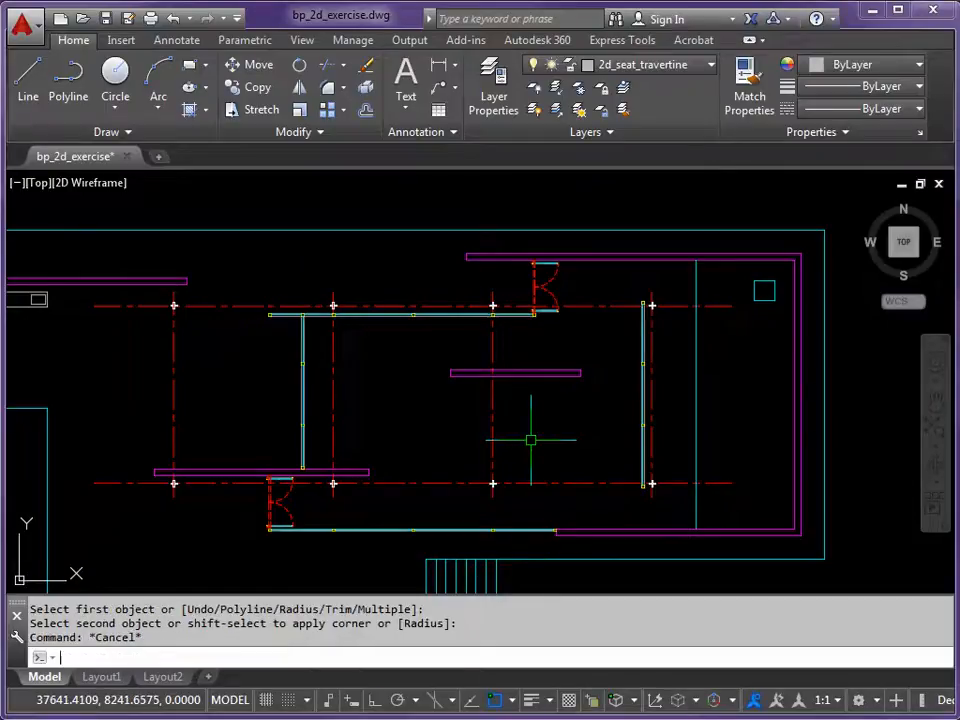
type("o")
key("Return")
type("150")
key("Return")
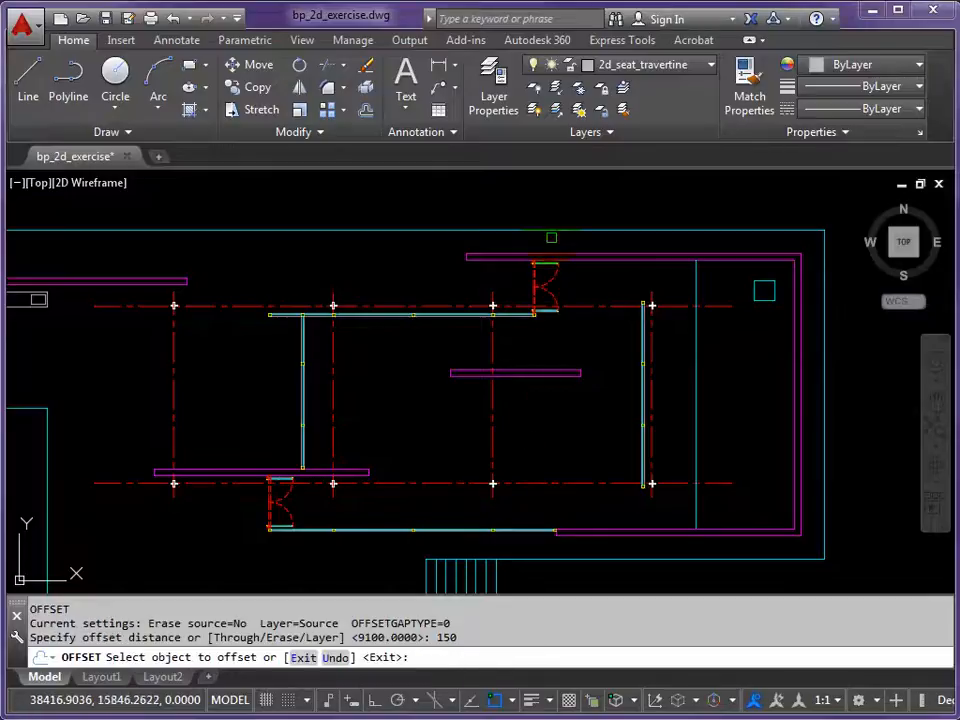
left_click(551, 229)
left_click(570, 340)
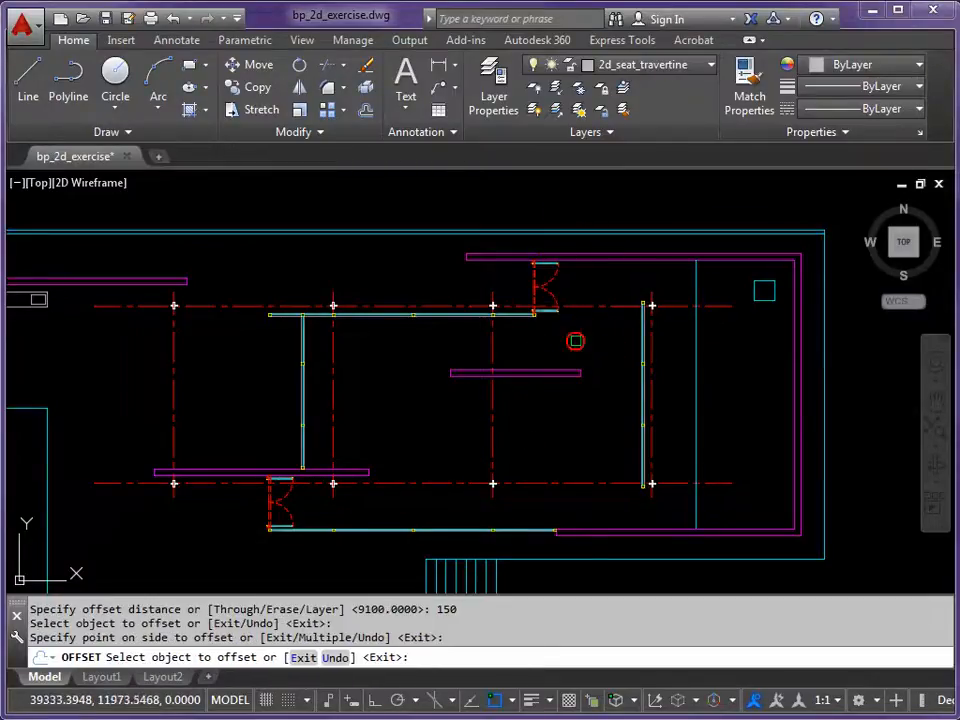
left_click(586, 560)
left_click(581, 500)
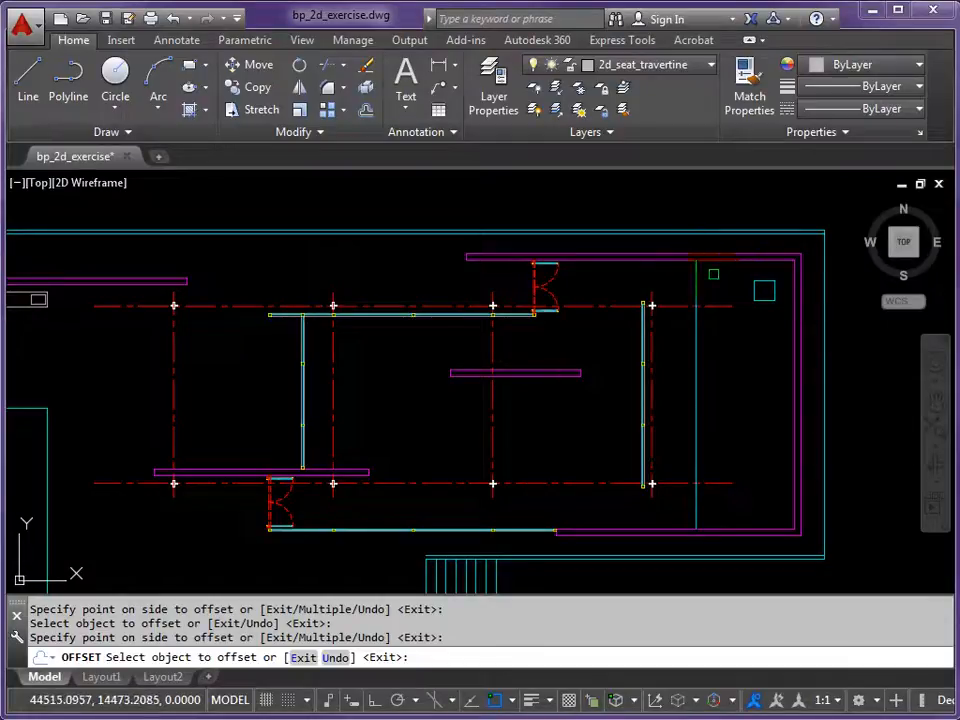
key("Escape")
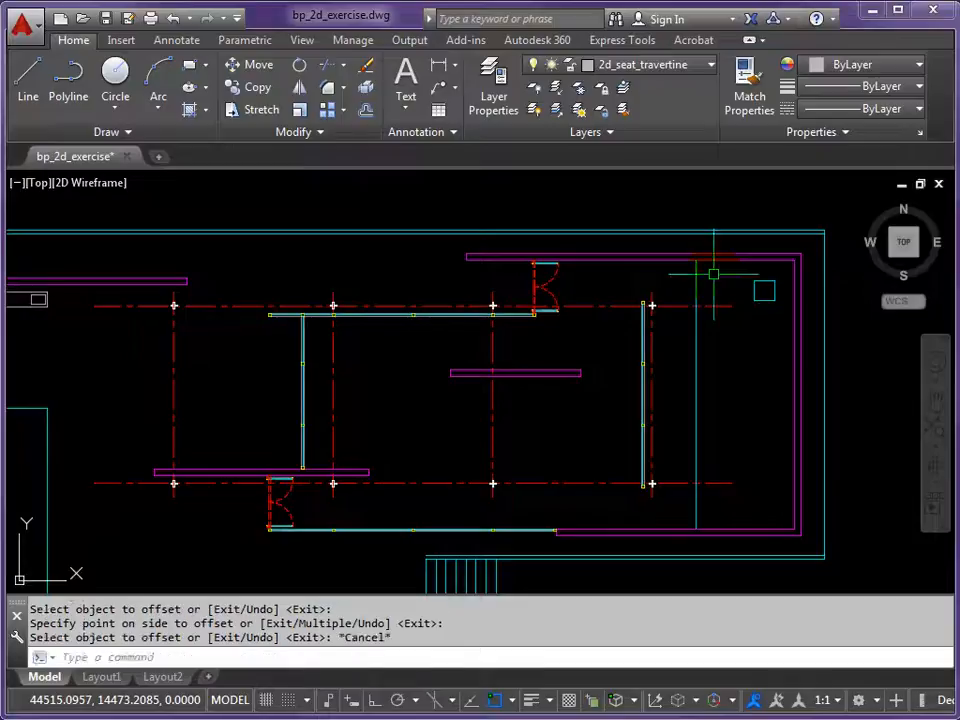
Offset the main pavilion's right plinth edge 4850 to the left
key("Return")
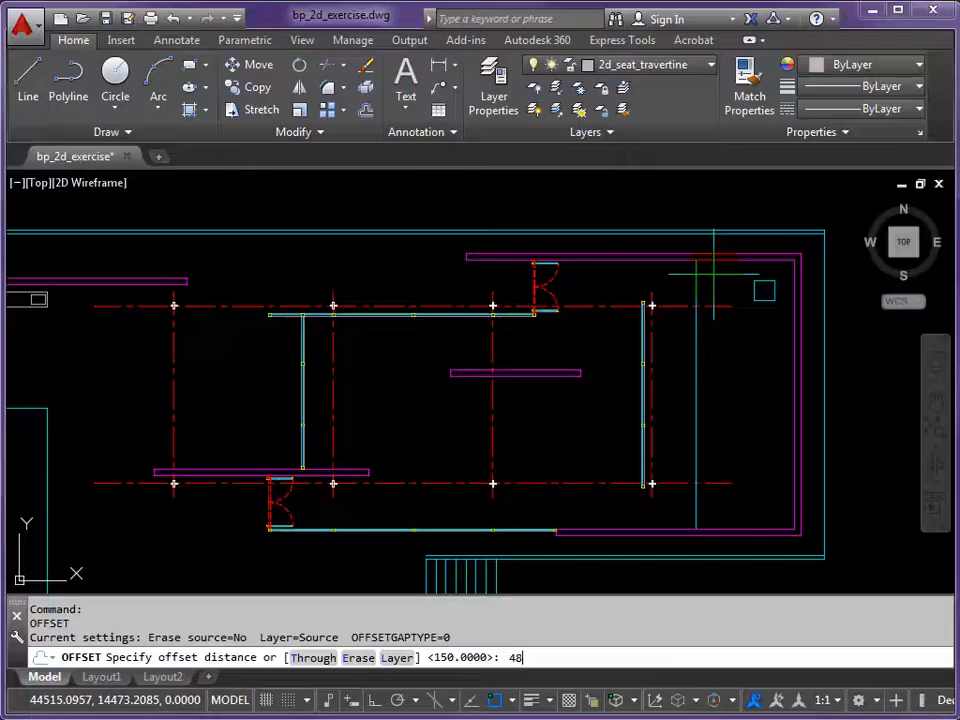
type("4850")
key("Return")
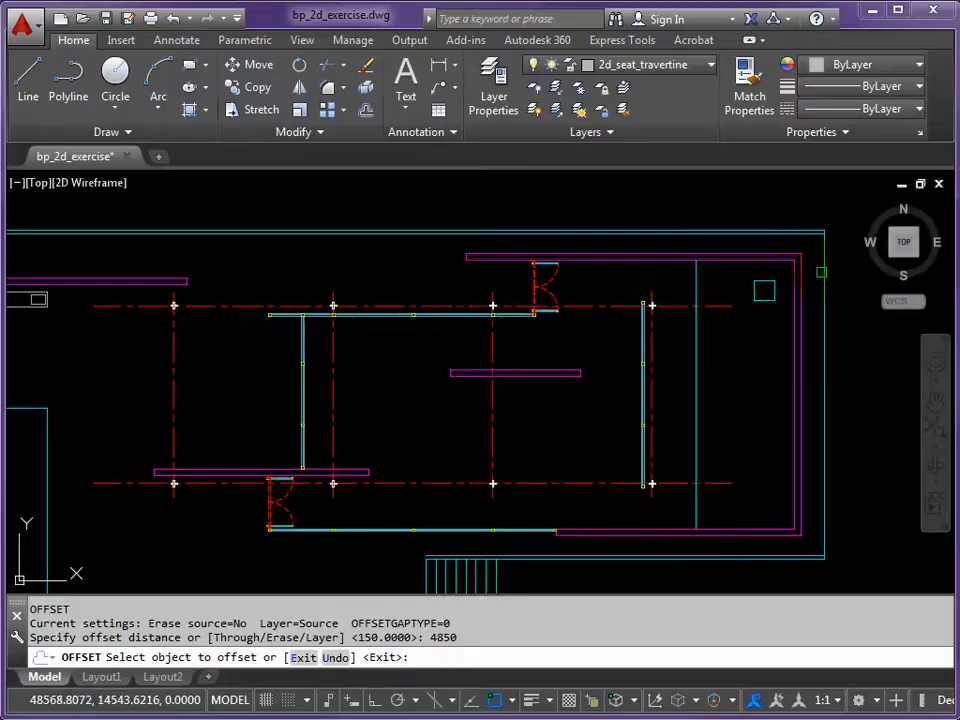
left_click(822, 271)
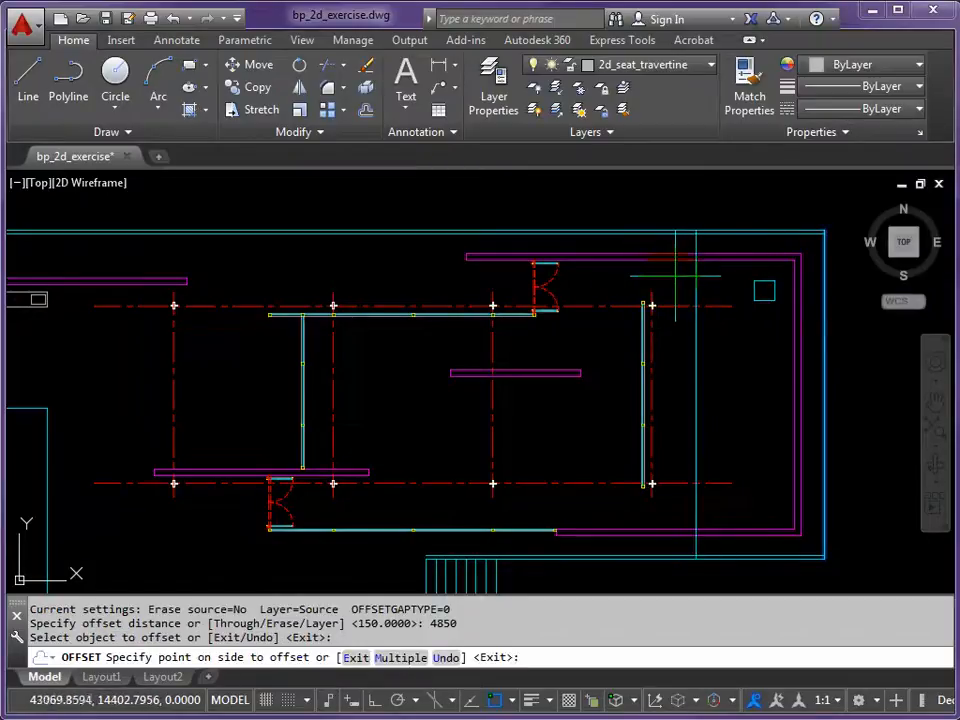
left_click(673, 276)
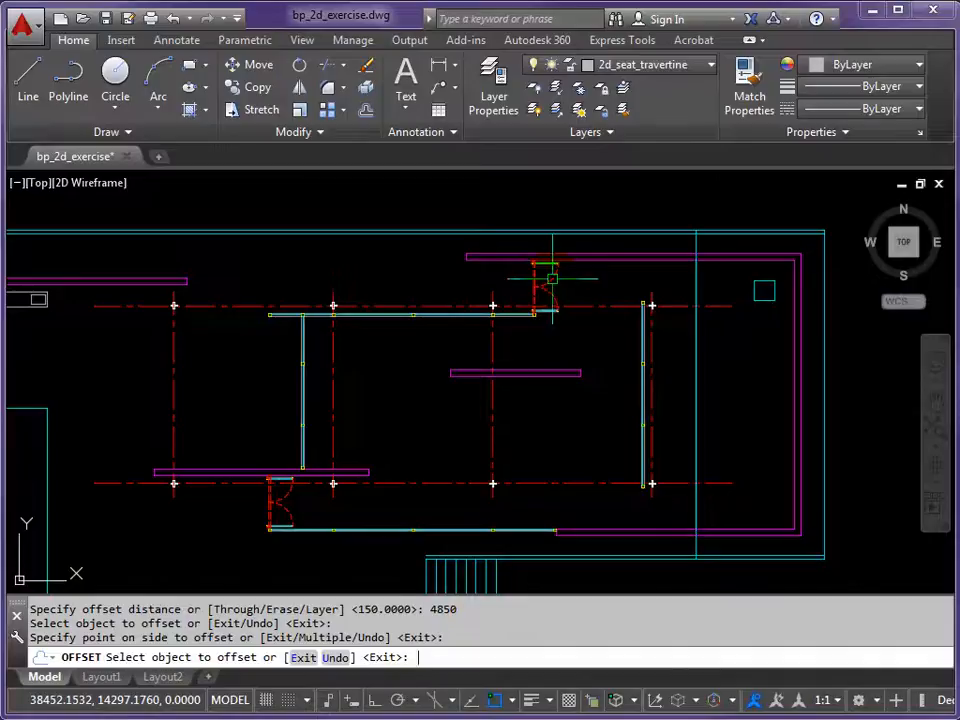
Offset the new full-height vertical line 21290 to the left to mark the main roof's other end
key("Return")
key("Return")
type("21290")
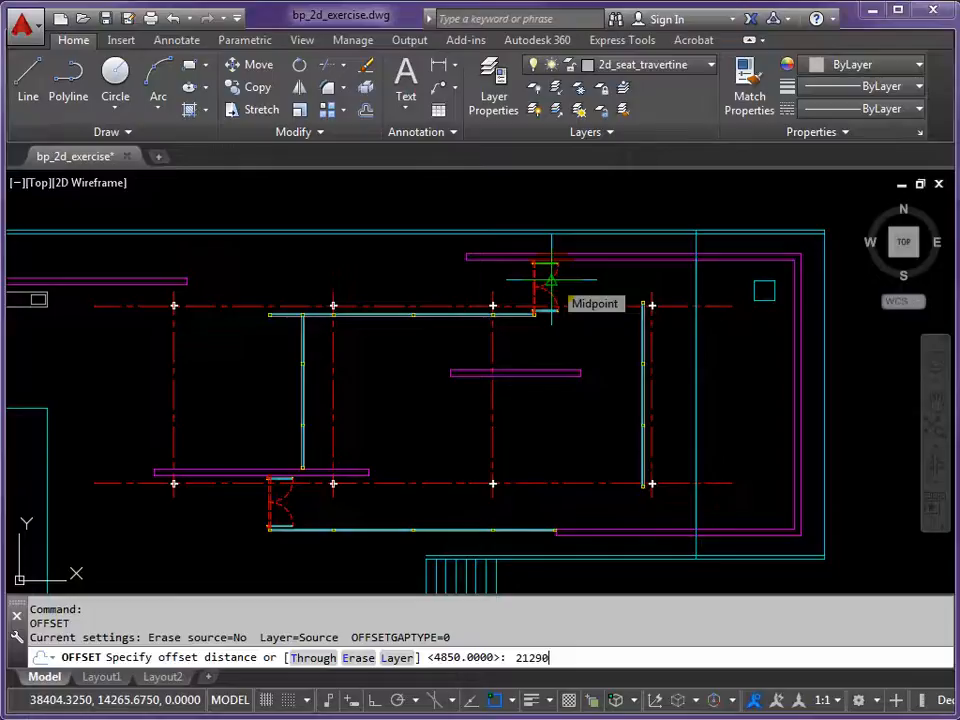
key("Return")
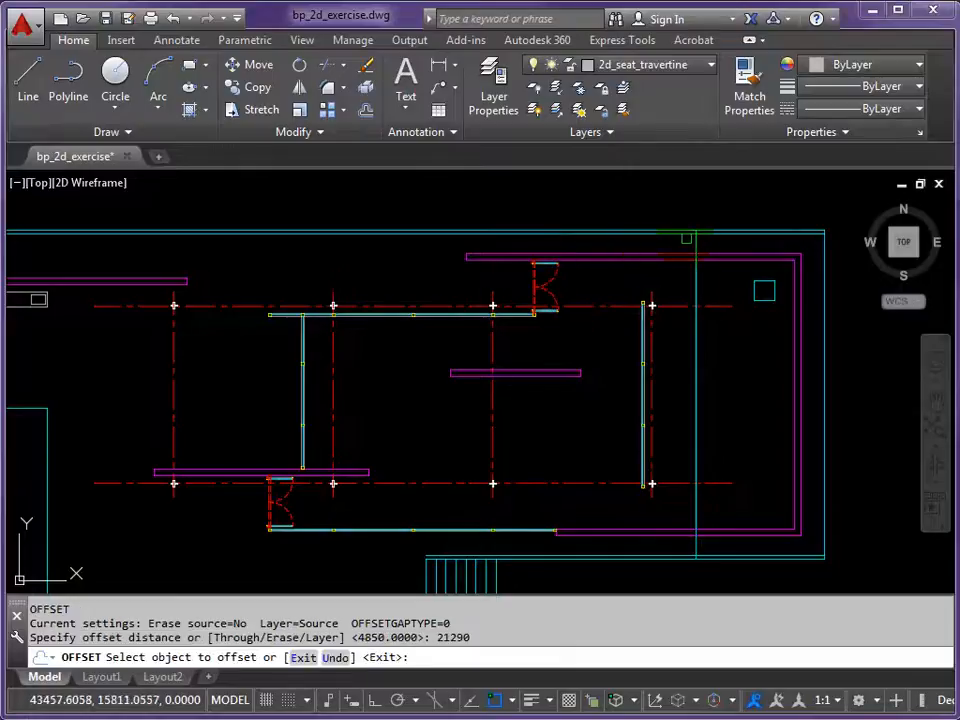
left_click(696, 244)
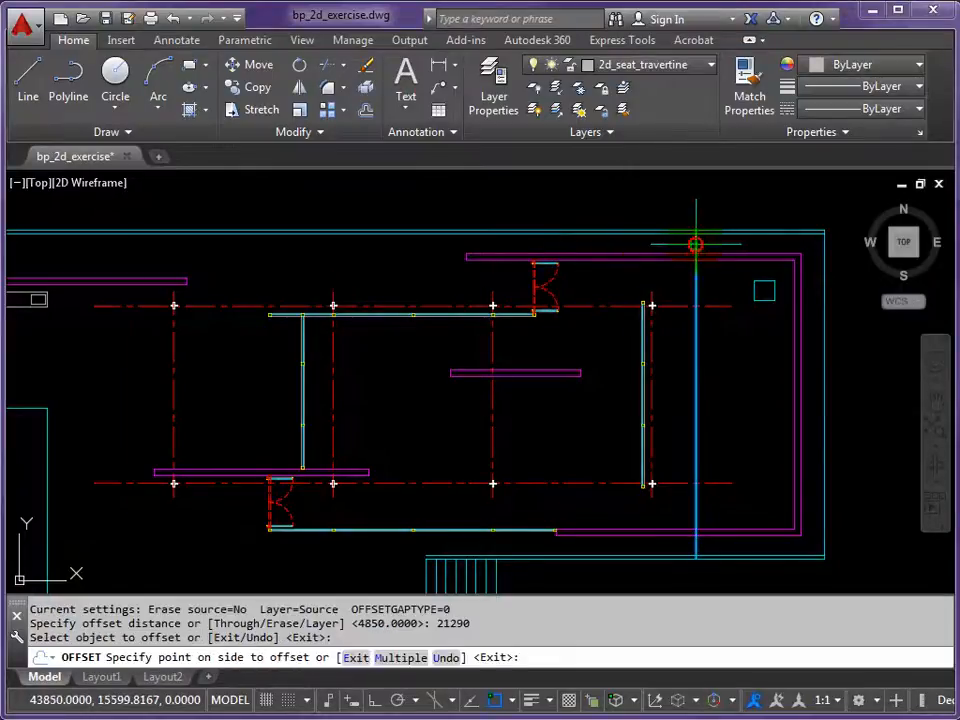
left_click(266, 258)
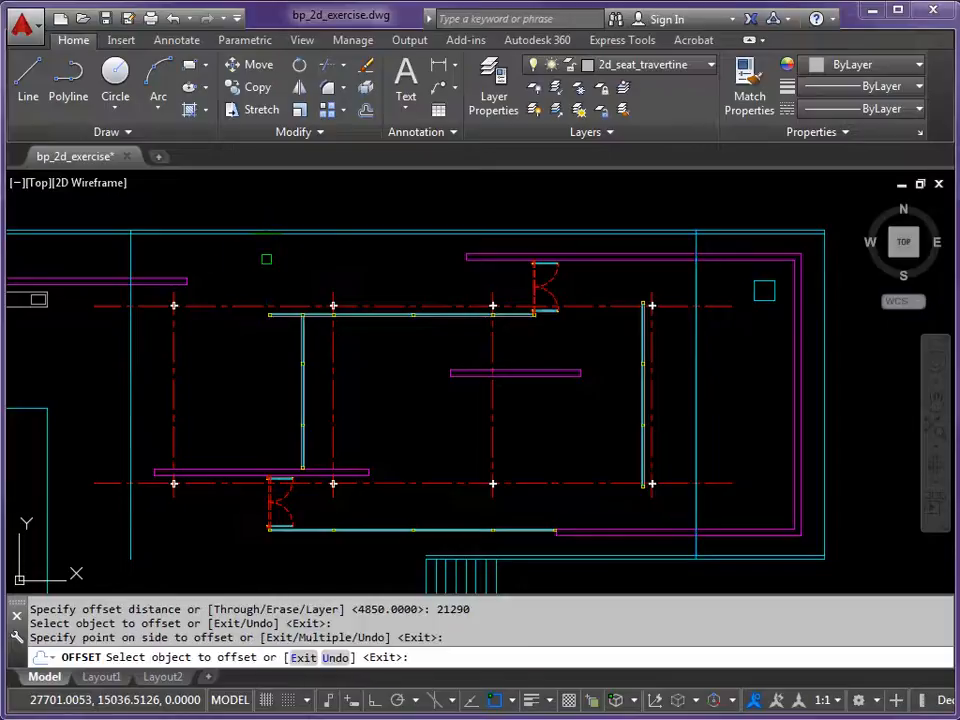
Move the main roof's two vertical lines and its upper and lower offset lines to the 2d_roof_soffit layer
key("Escape")
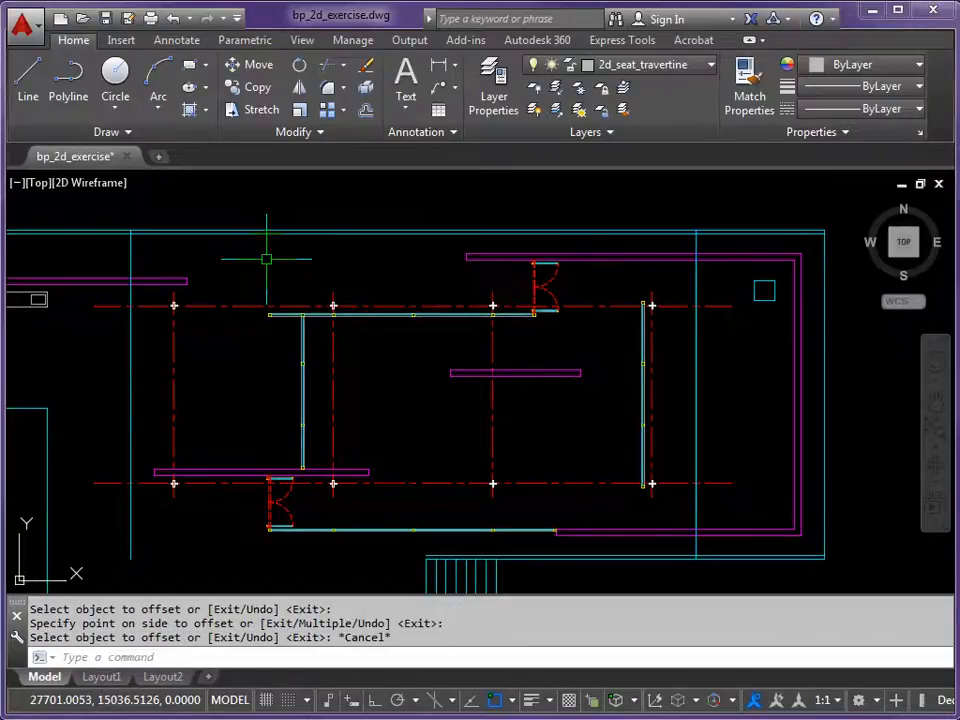
left_click(130, 255)
left_click(180, 232)
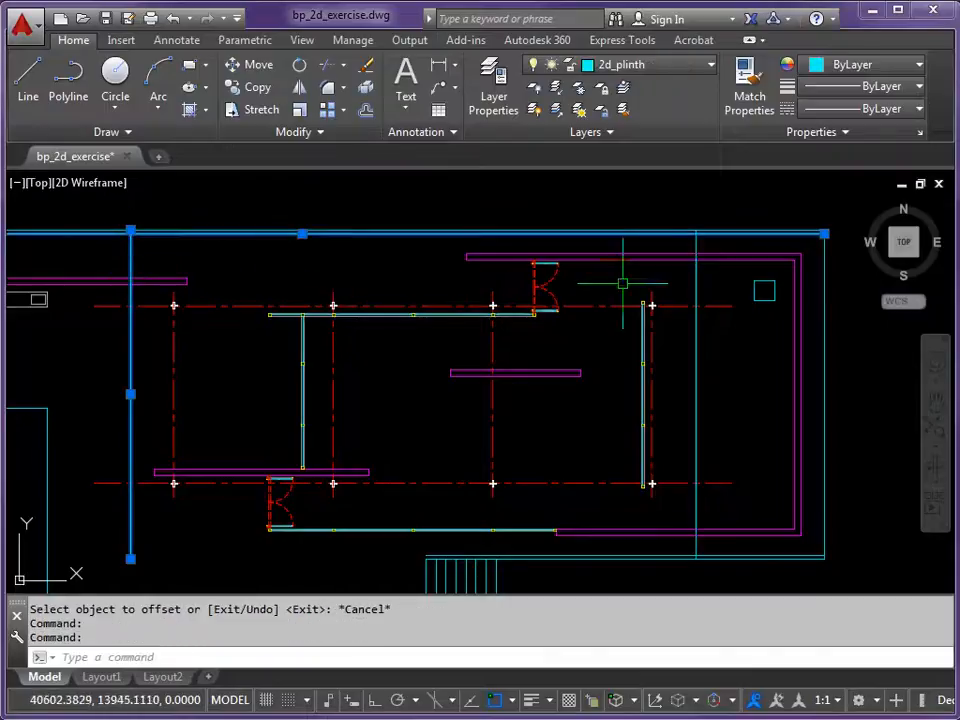
left_click(696, 262)
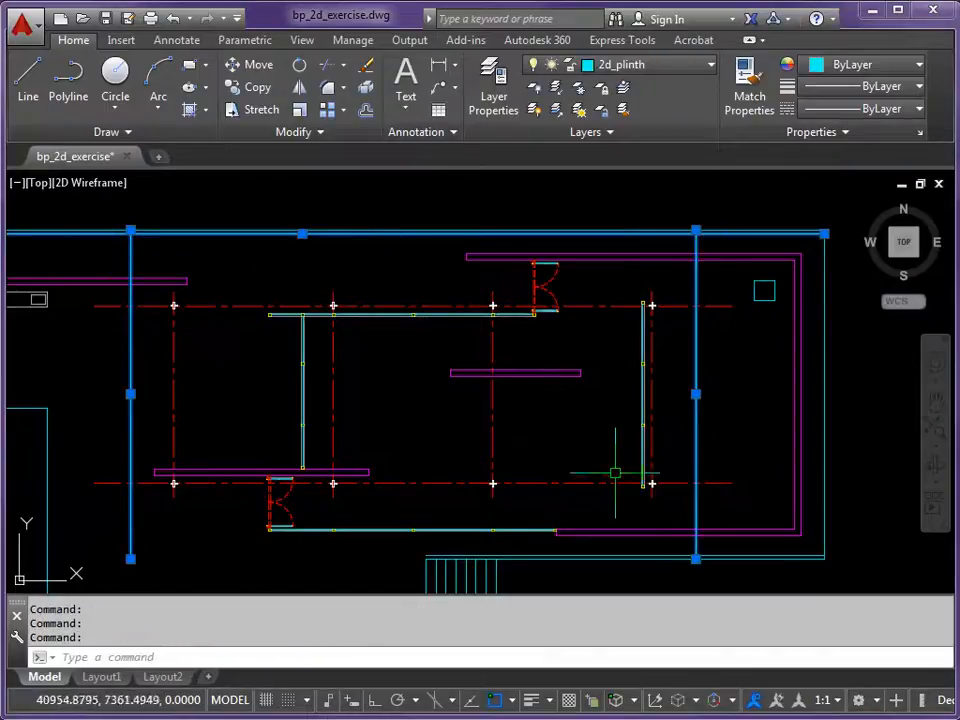
left_click(579, 555)
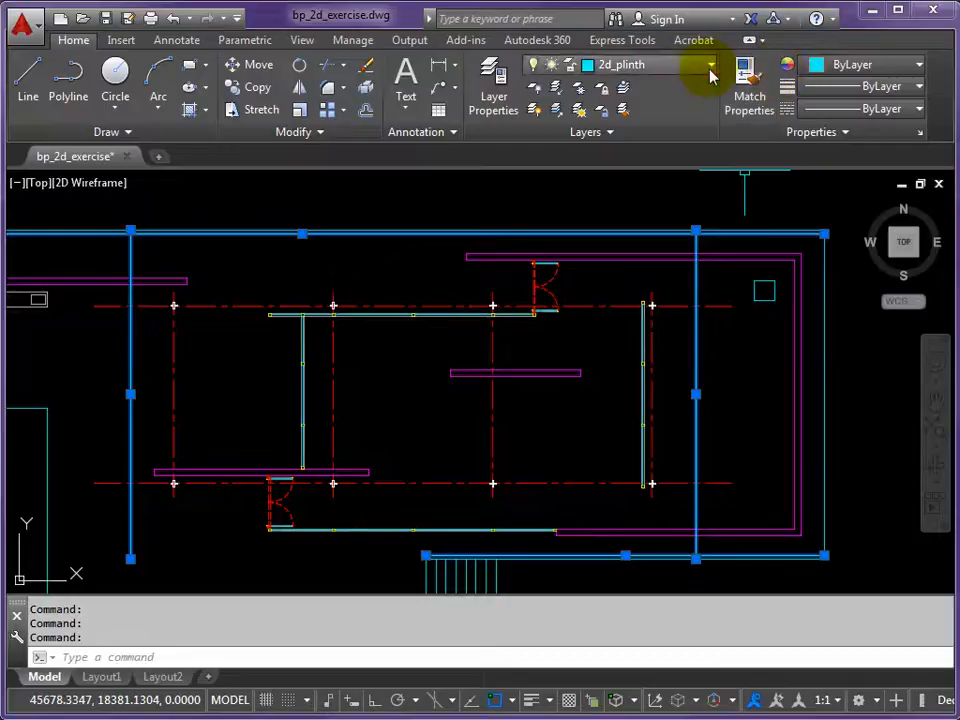
left_click(710, 66)
left_click(639, 448)
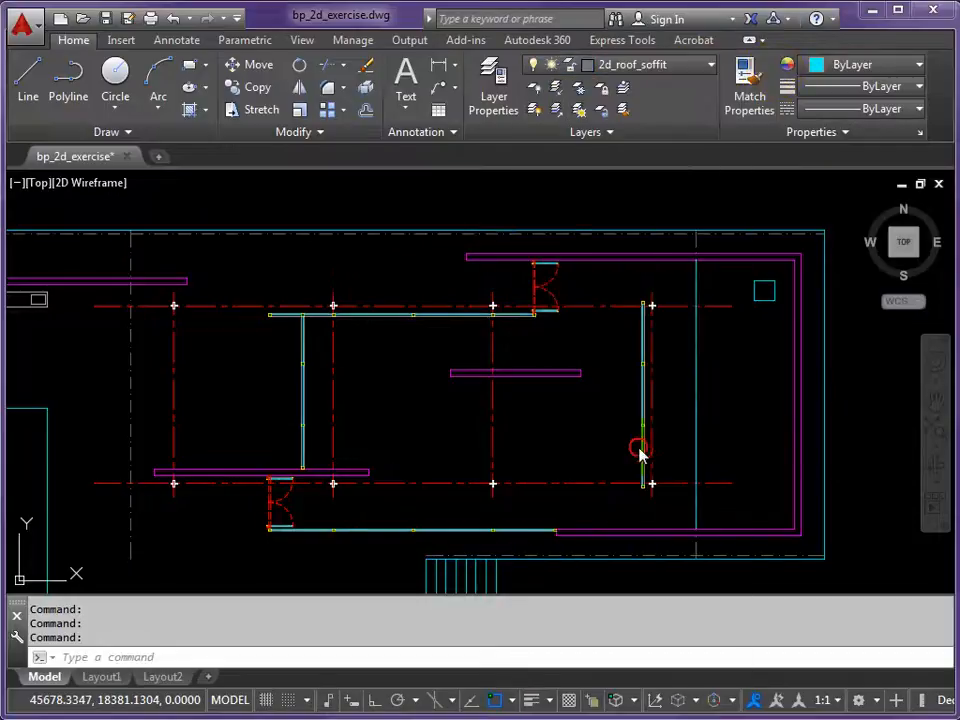
key("Escape")
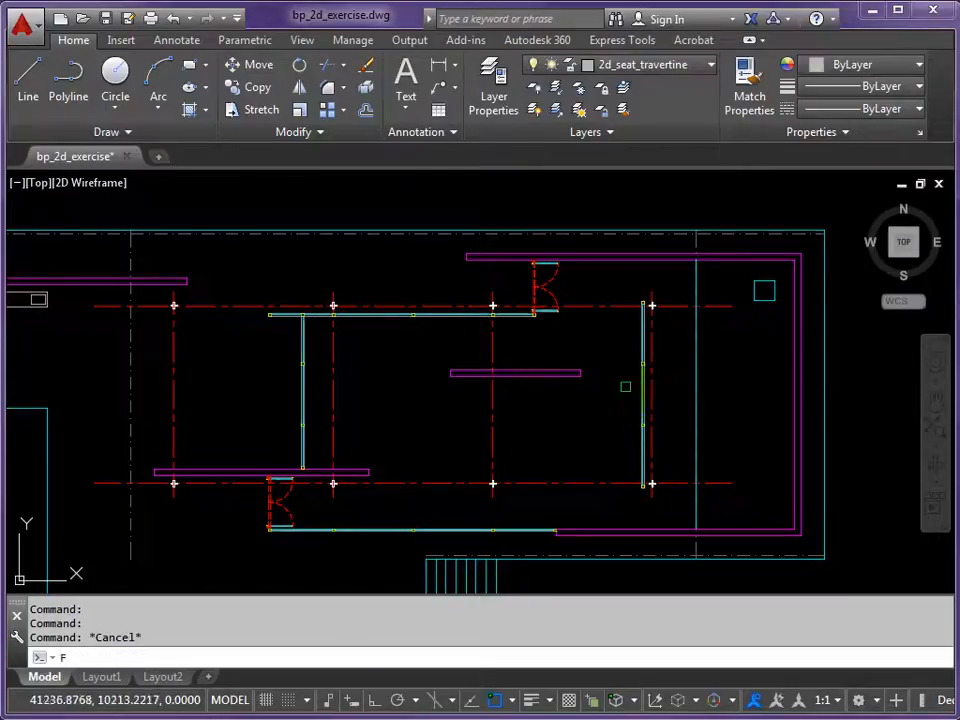
Fillet the main roof's upper soffit line with both side lines at radius 0 to form its upper corners
key("Return")
left_click(664, 233)
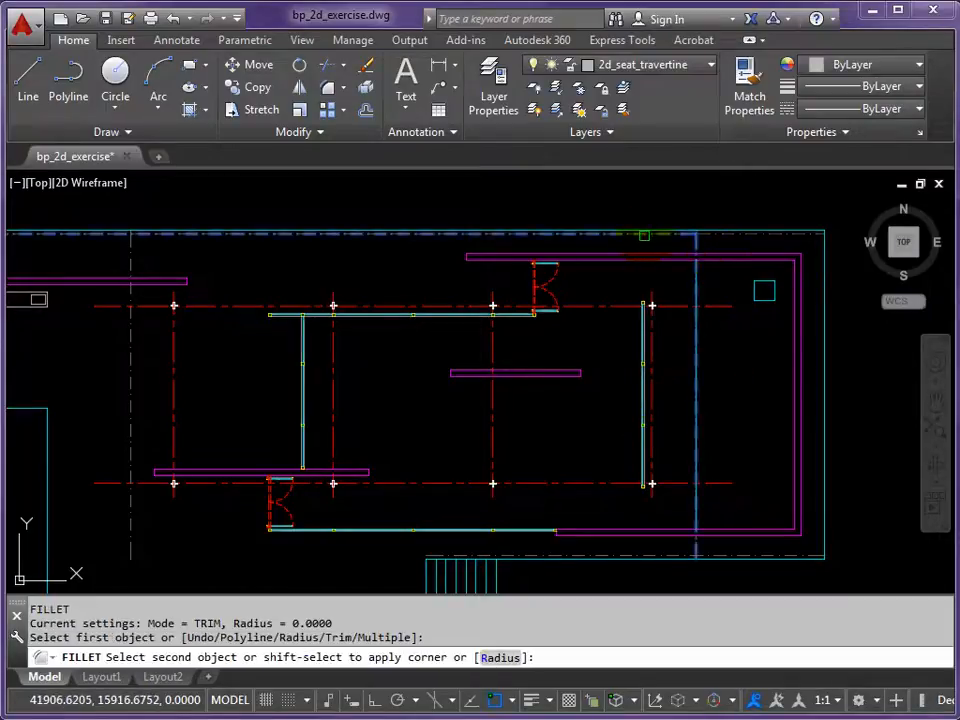
key("Return")
left_click(189, 236)
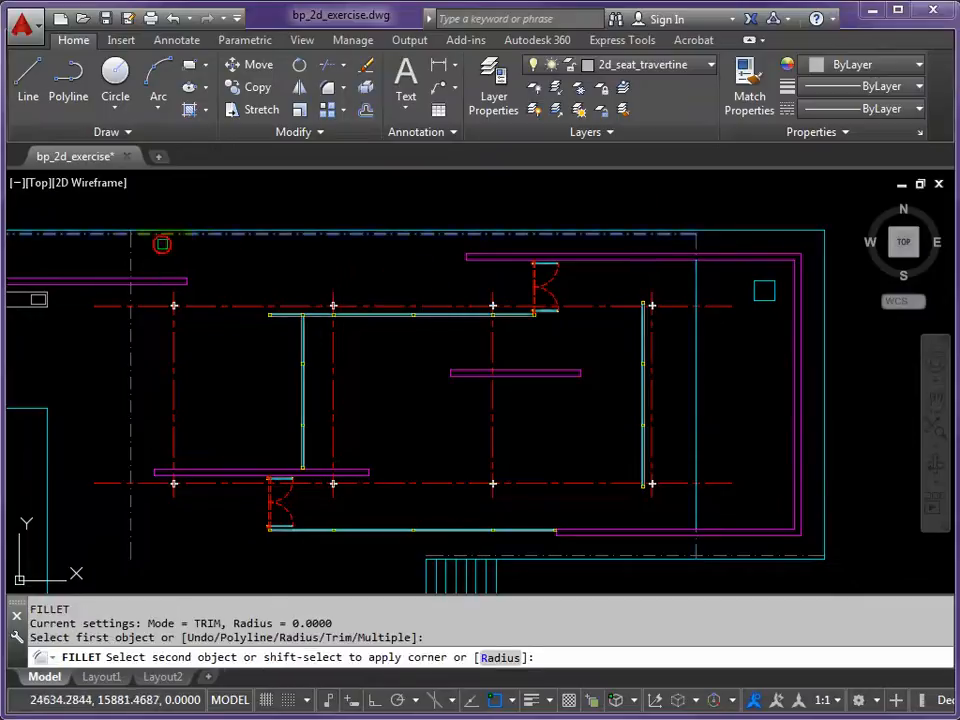
left_click(132, 257)
Fillet the main roof's lower soffit line with the left and right side lines to close the rectangular outline
left_click(130, 531)
key("Return")
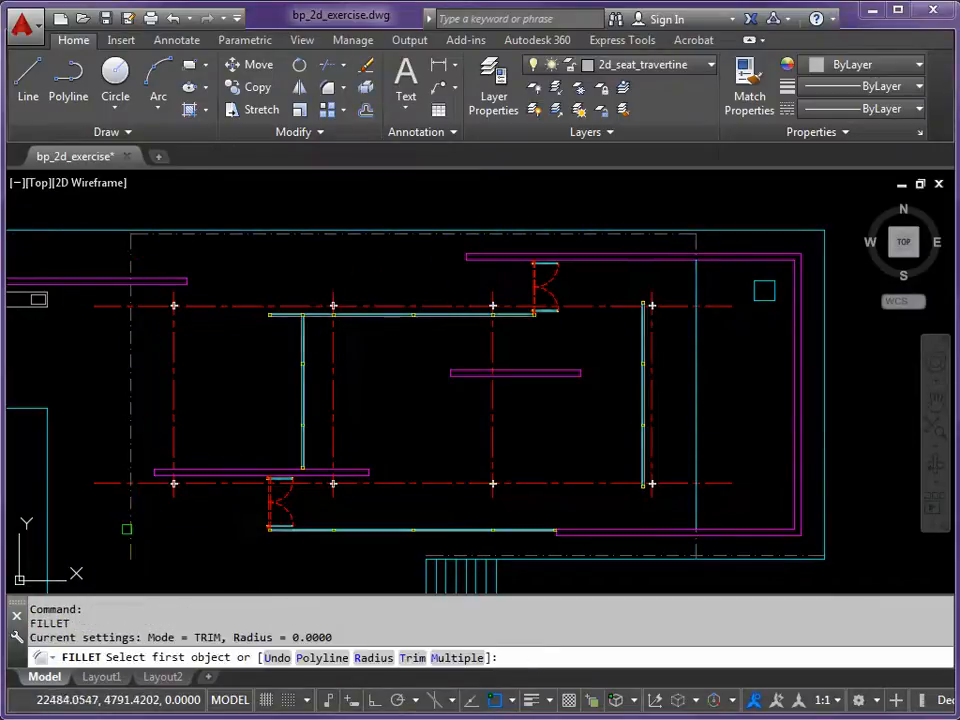
left_click(127, 528)
left_click(470, 527)
left_click(486, 552)
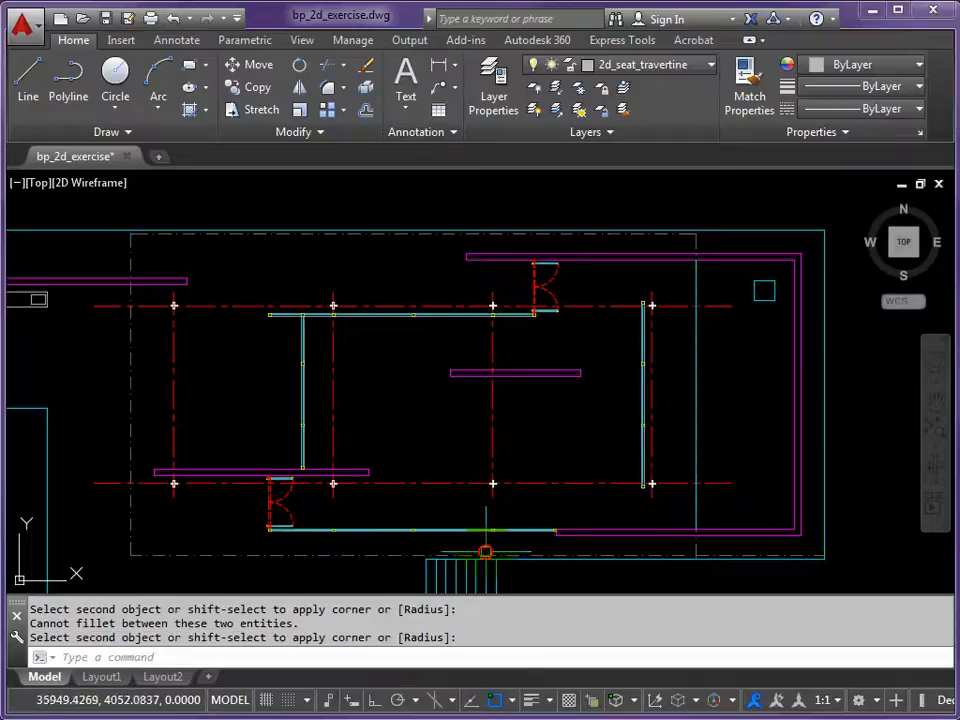
key("Return")
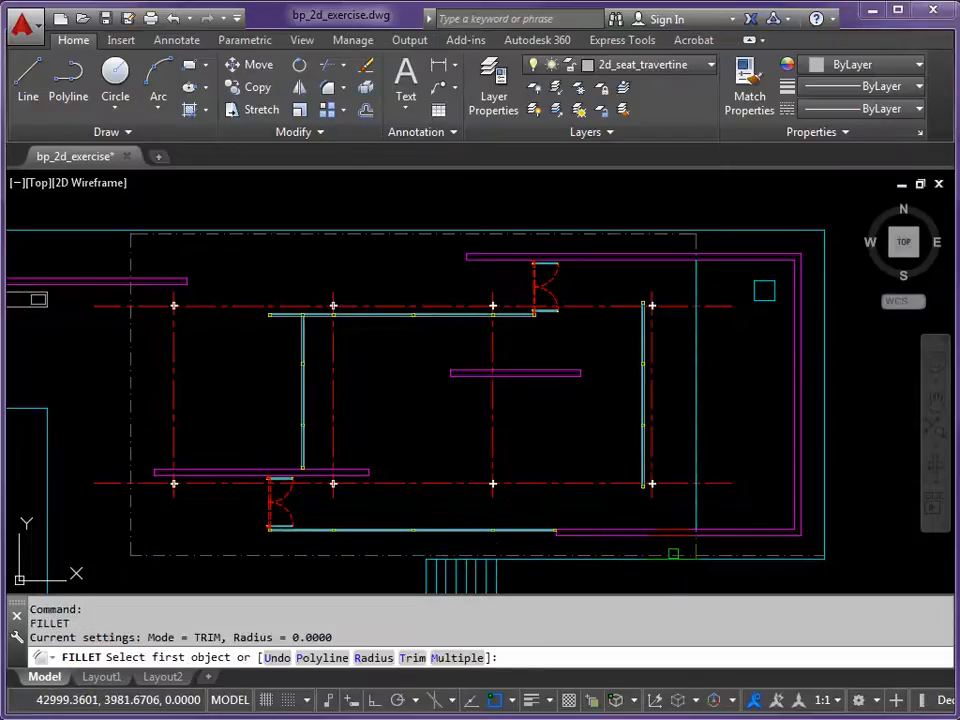
left_click(683, 552)
left_click(694, 540)
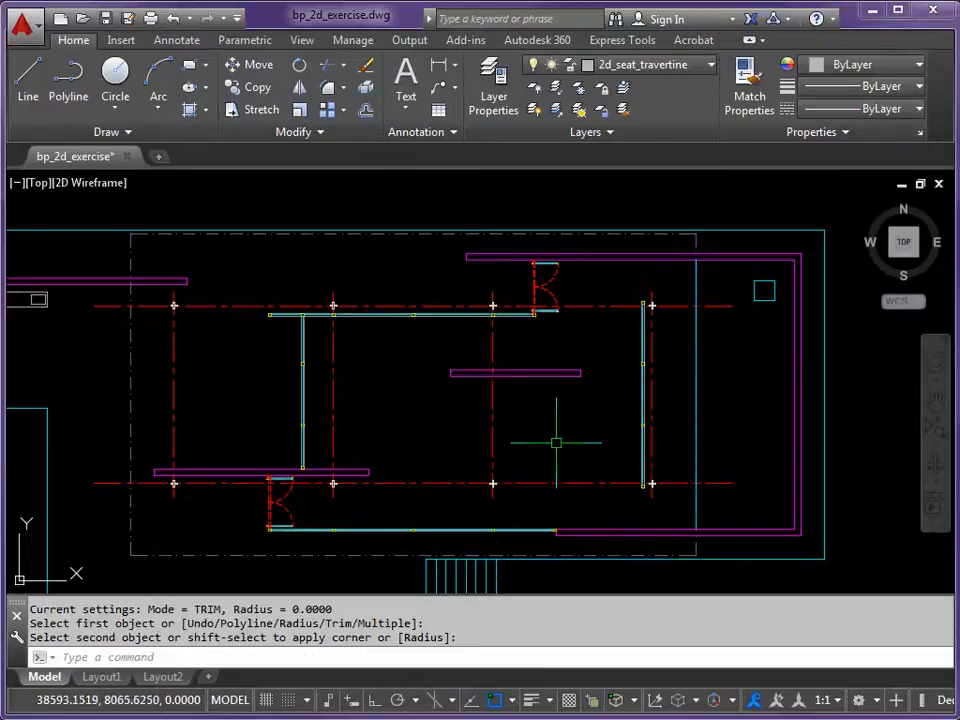
scroll(465, 422, "down", 5)
middle_click_drag(443, 409, 535, 420)
scroll(535, 420, "up", 2)
middle_click_drag(468, 405, 429, 356)
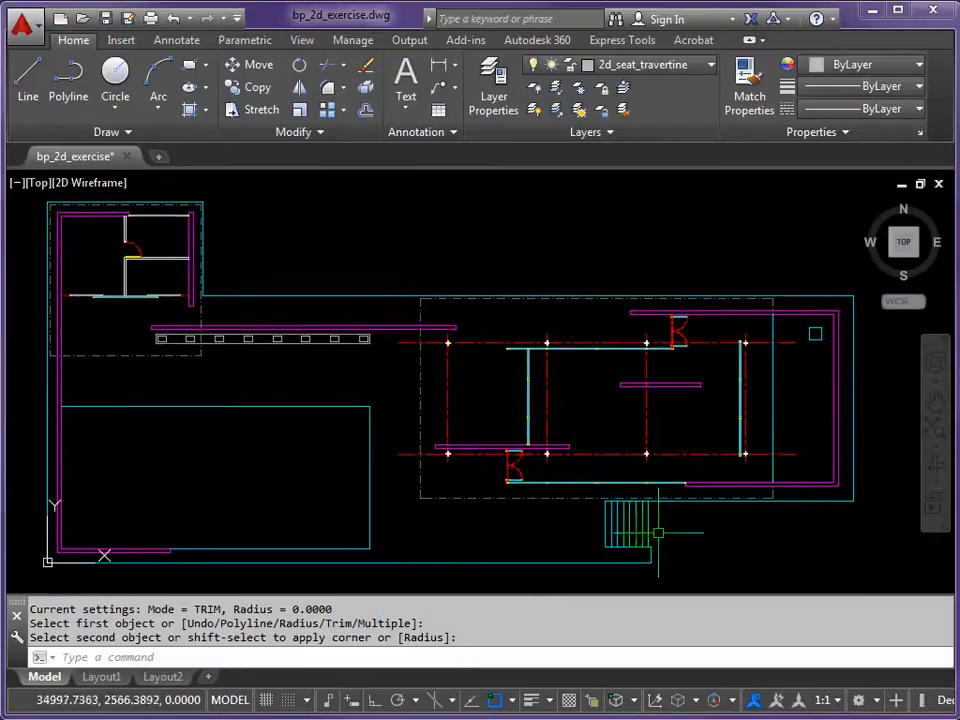